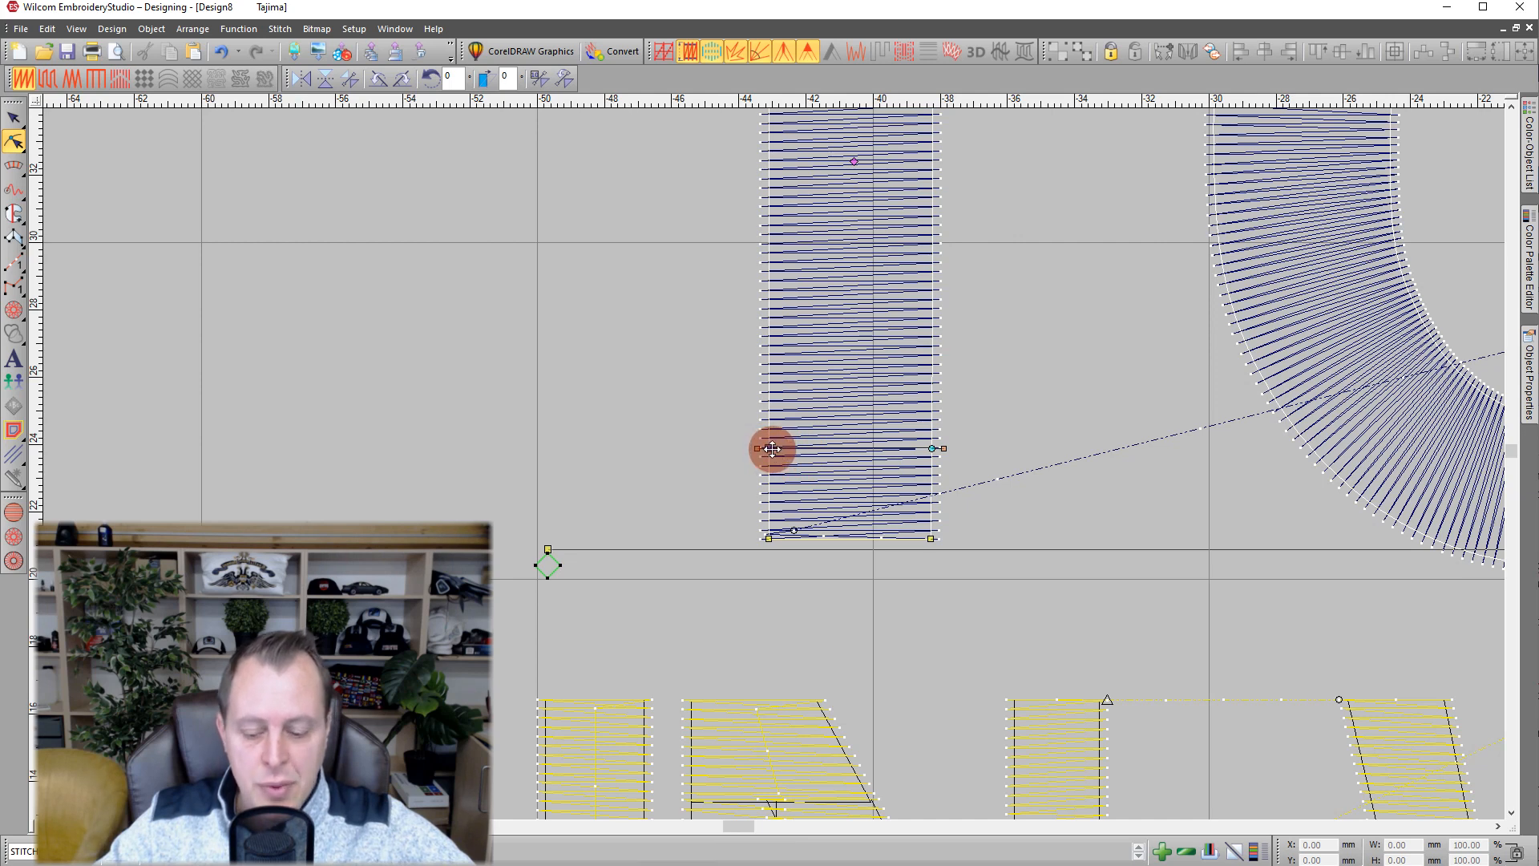
Adjust the stitch angle in the stem of the blue letter T and shift the letter left, away from the first O.
mouse_move(781, 449)
mouse_down()
mouse_move(714, 436)
mouse_move(759, 440)
mouse_move(772, 463)
mouse_up()
scroll(773, 463, down, 1)
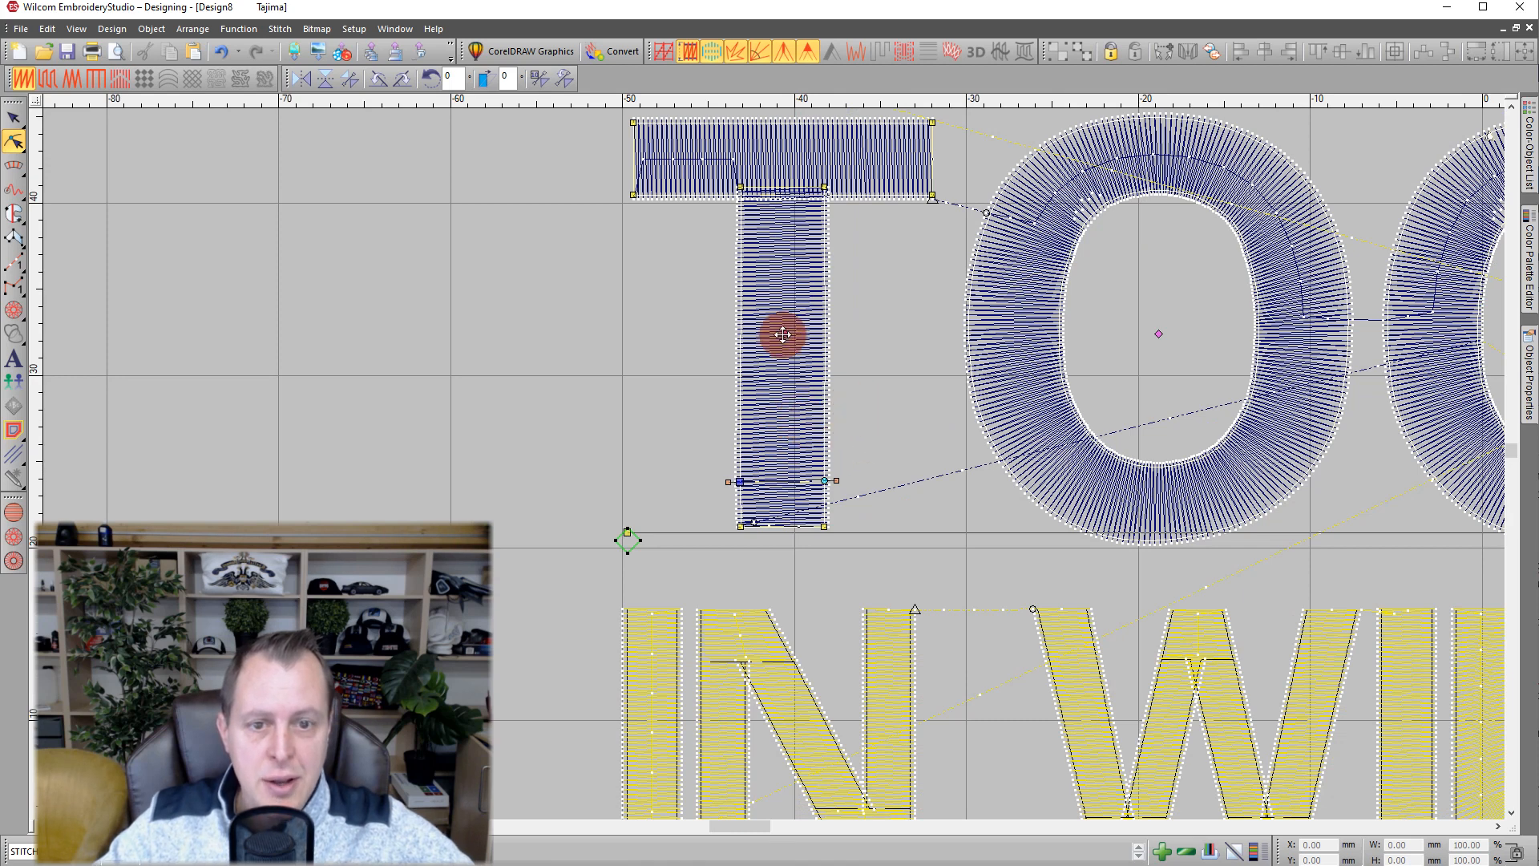
drag(786, 337, 744, 335)
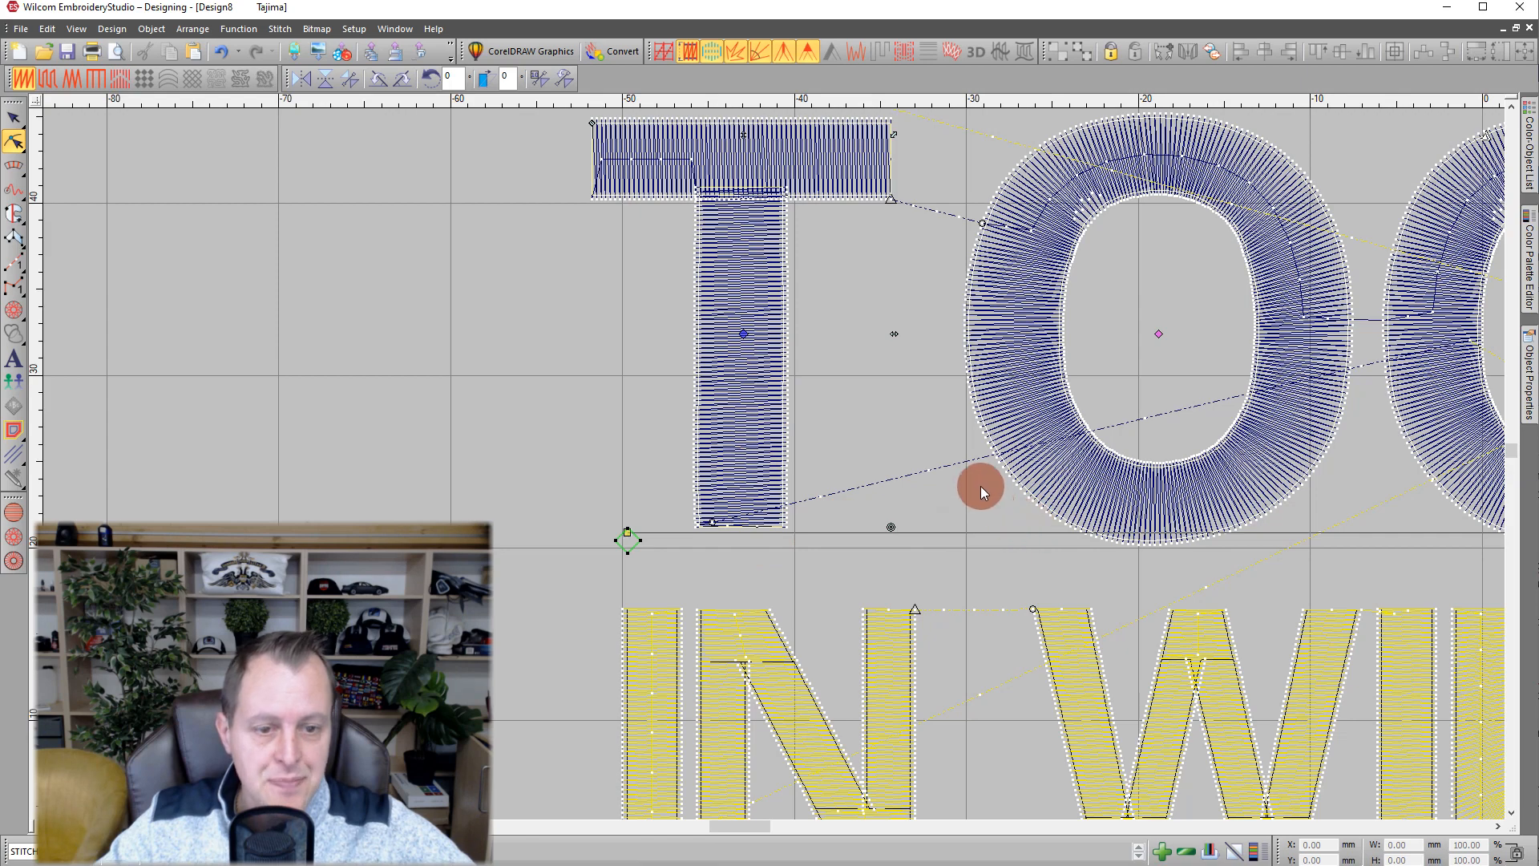
scroll(776, 460, down, 1)
drag(587, 342, 668, 349)
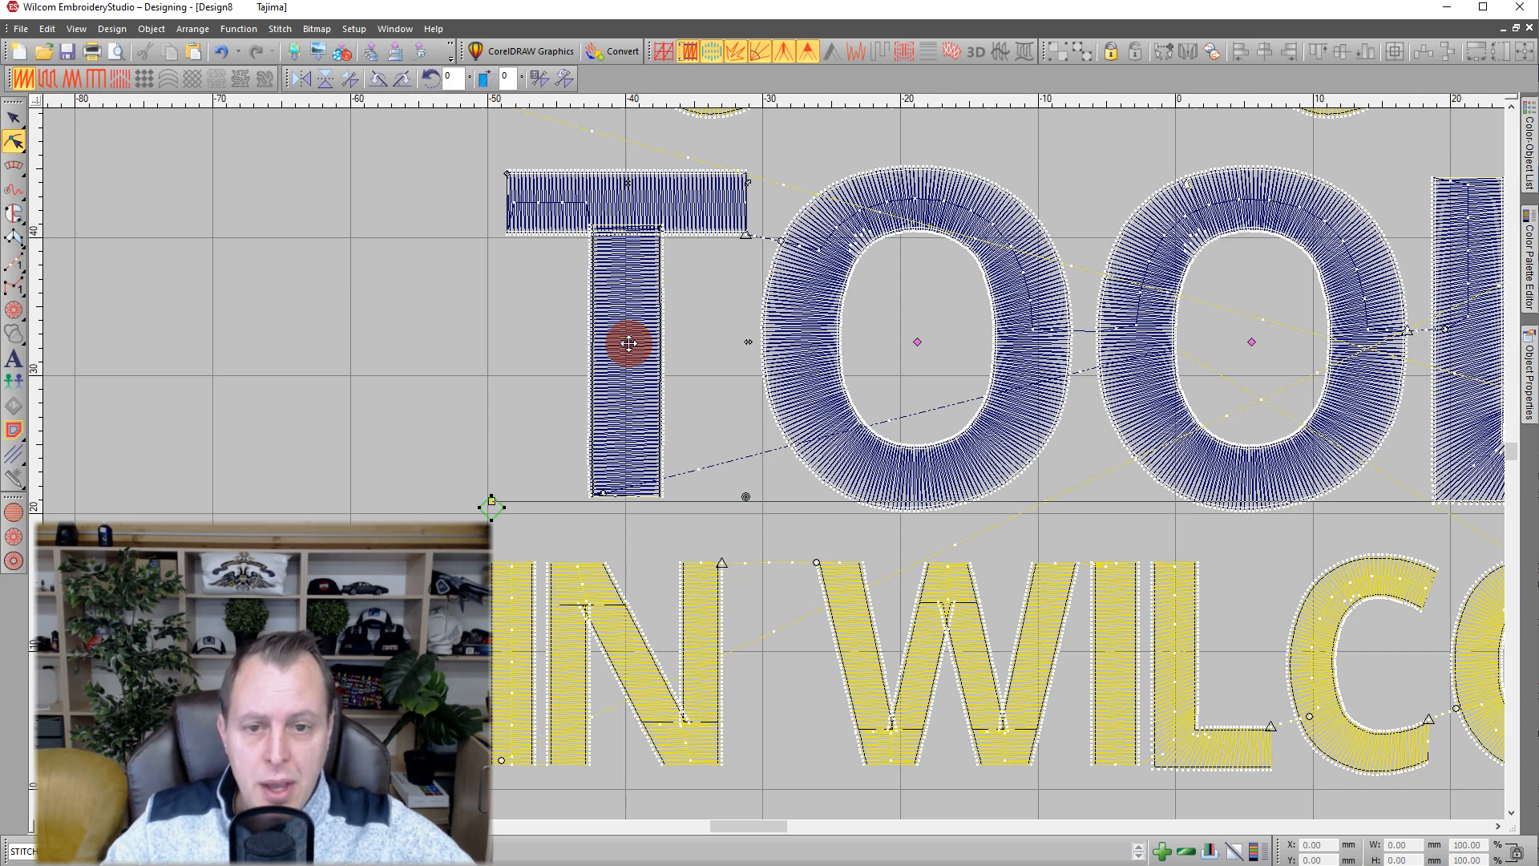
mouse_move(625, 350)
mouse_down()
mouse_move(625, 405)
mouse_move(591, 429)
mouse_move(577, 412)
mouse_move(592, 353)
mouse_move(604, 357)
mouse_move(550, 357)
mouse_move(673, 353)
mouse_move(599, 360)
mouse_up()
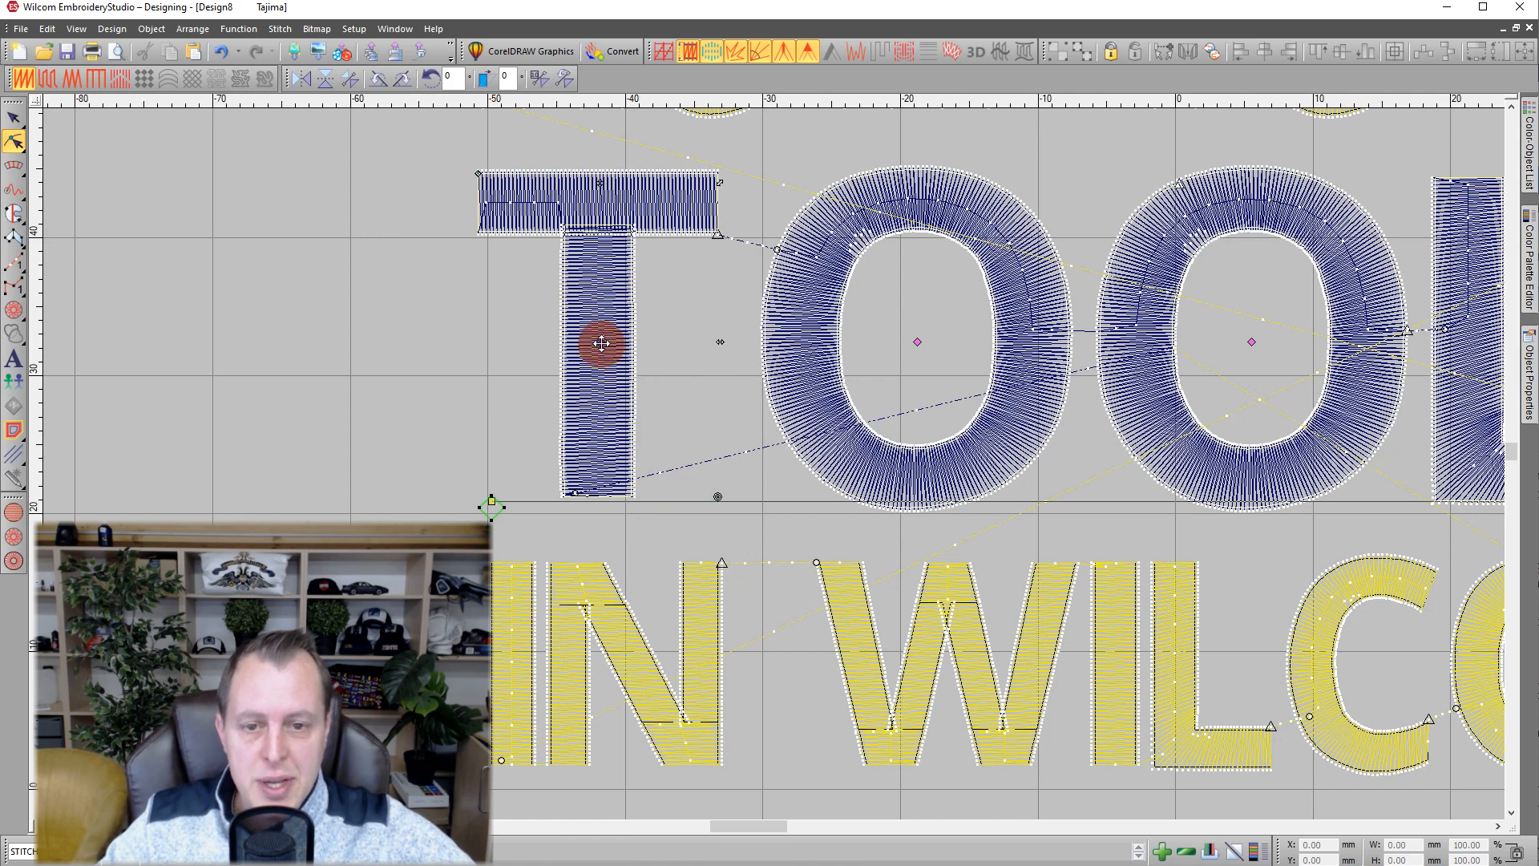
Try to move the letter T down below its line, and undo that move.
drag(601, 342, 627, 406)
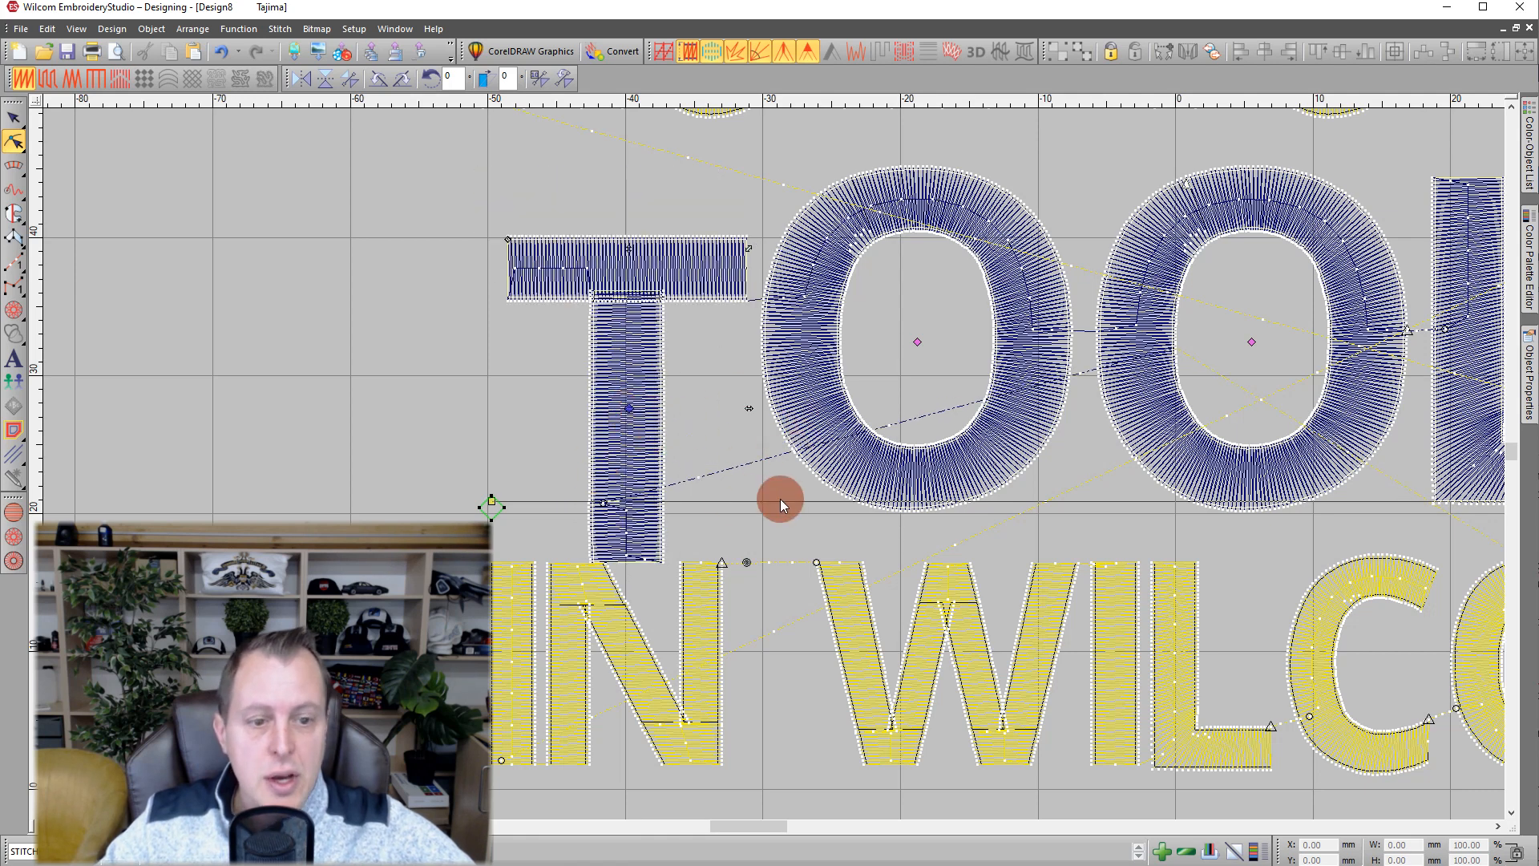
key(ctrl+z)
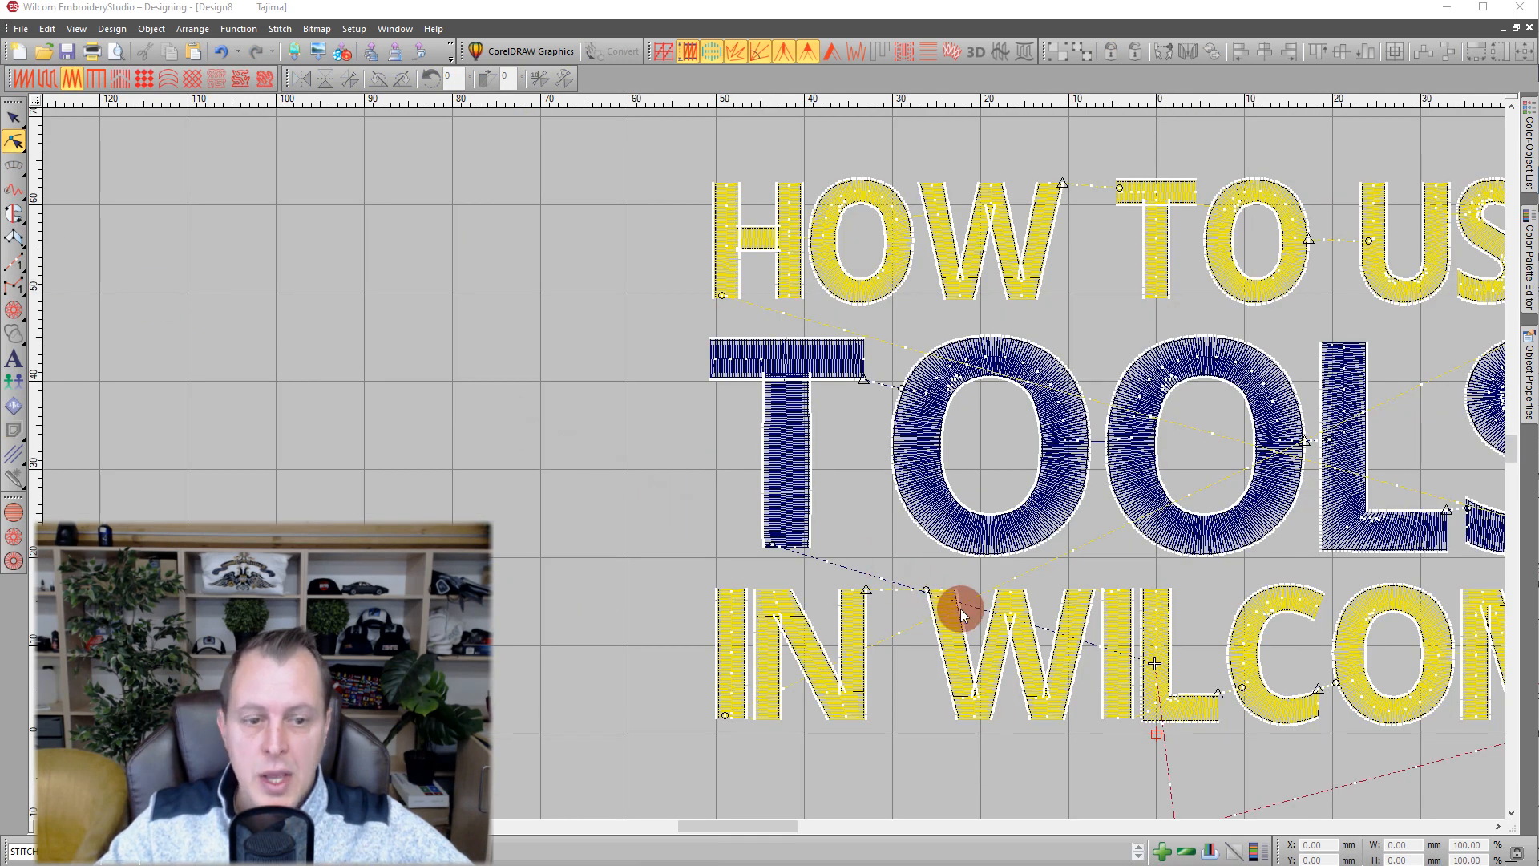
Reshape the red cross's fill by moving the two outer corner nodes of its left arm slightly outward.
scroll(1175, 681, down, 1)
scroll(766, 701, up, 1)
scroll(773, 465, up, 1)
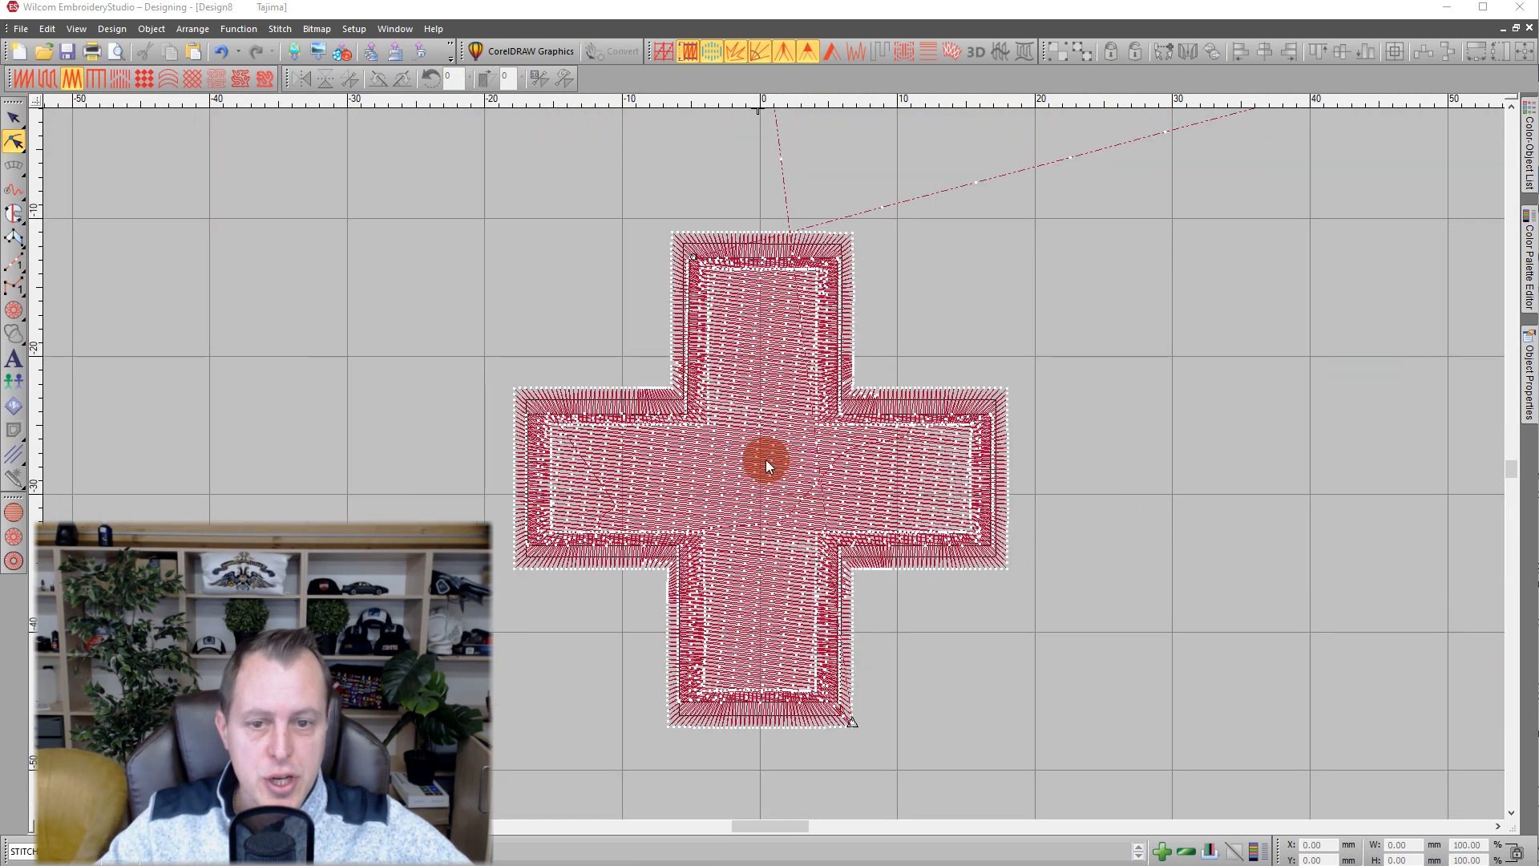
click(766, 461)
scroll(750, 445, up, 1)
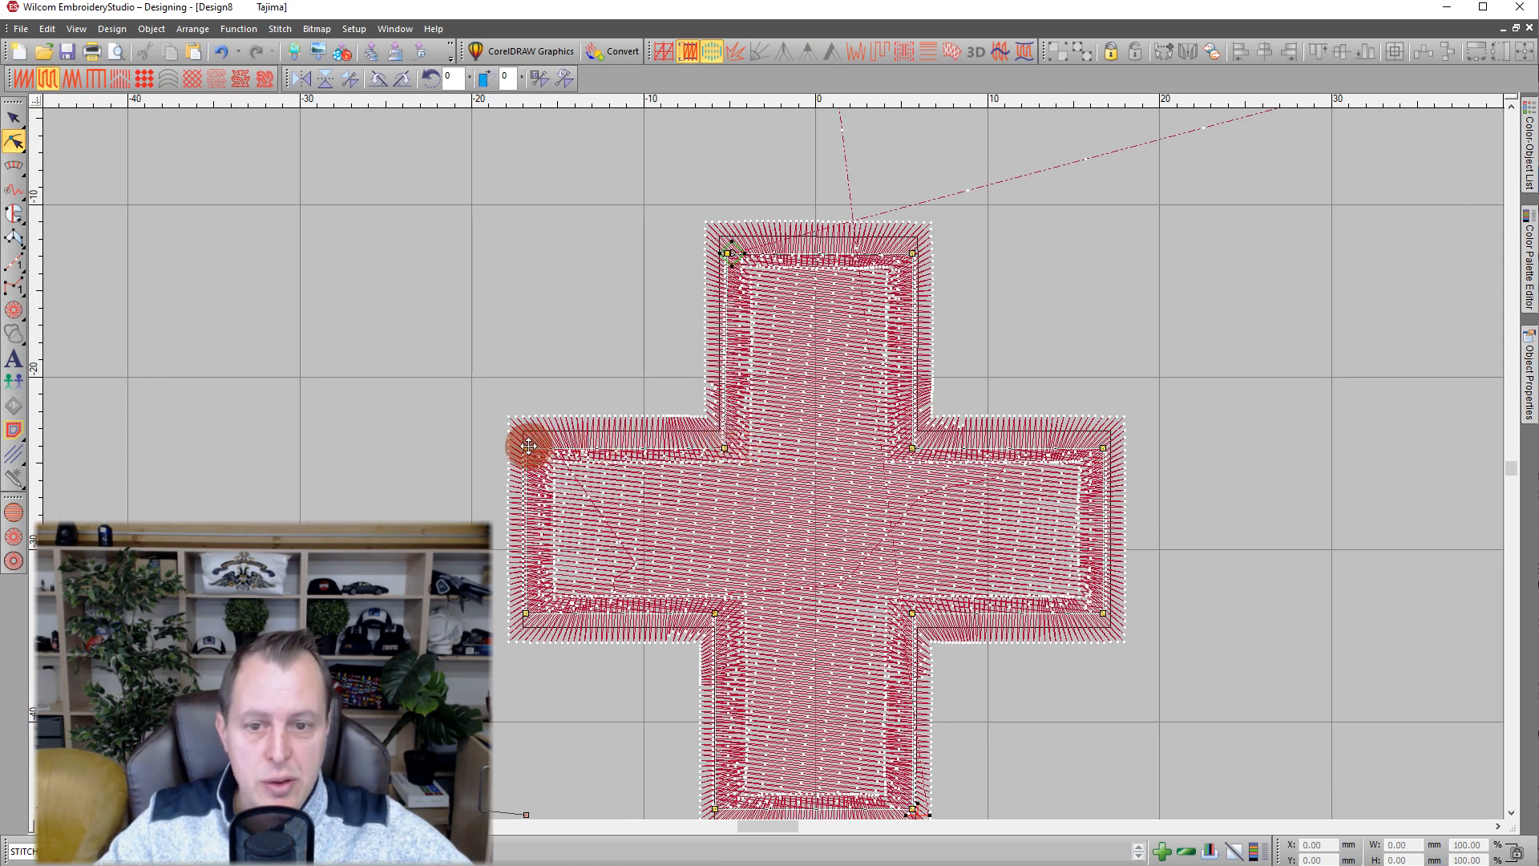
scroll(680, 460, up, 1)
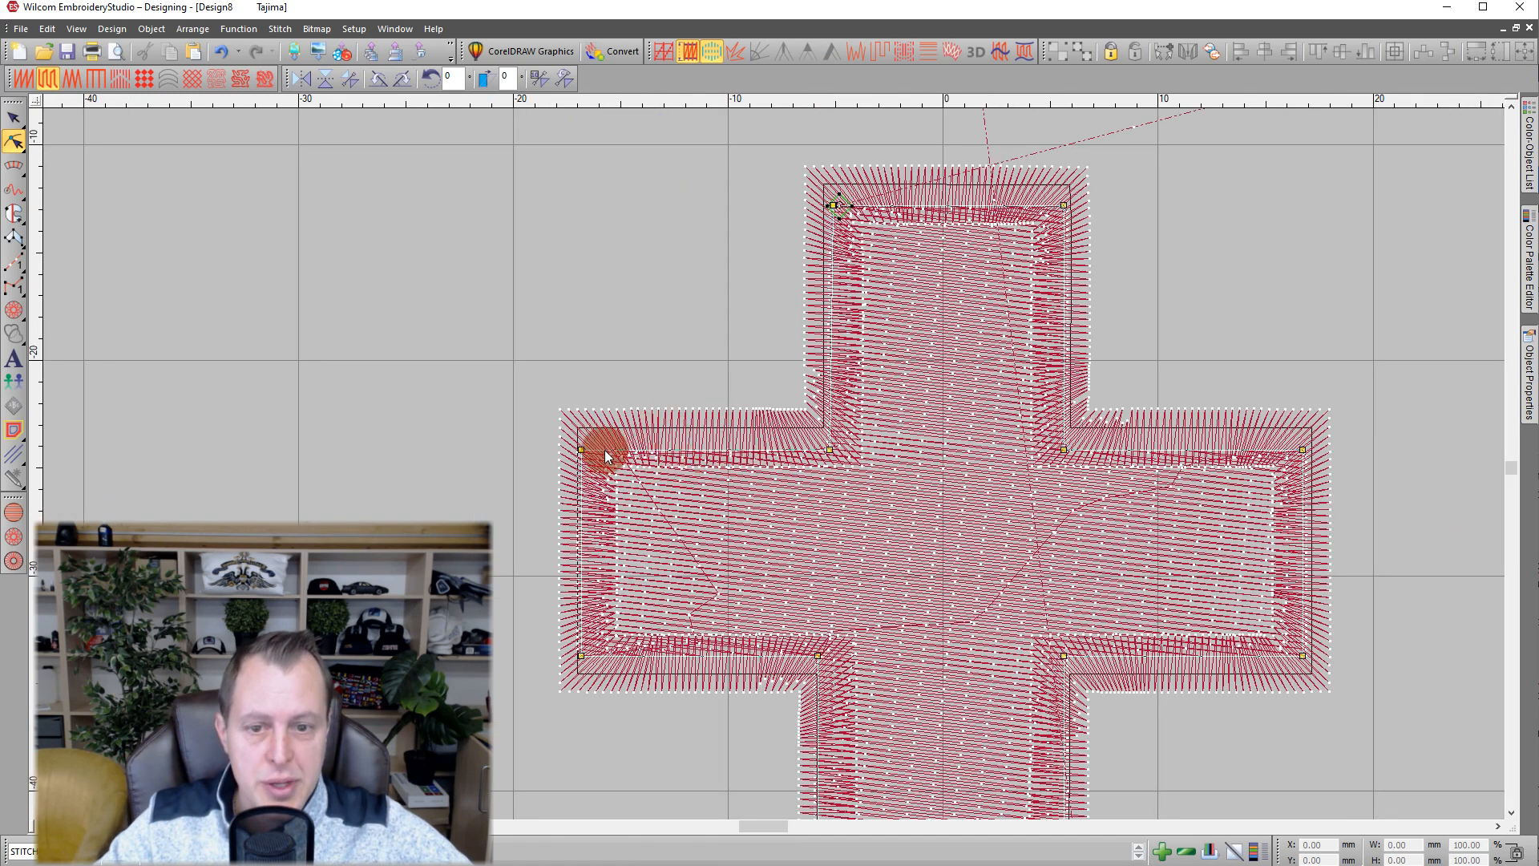
drag(521, 396, 684, 694)
drag(582, 655, 567, 655)
Try to raise the upper row of nodes on both side arms of the cross's fill, and undo the change.
drag(495, 418, 1299, 357)
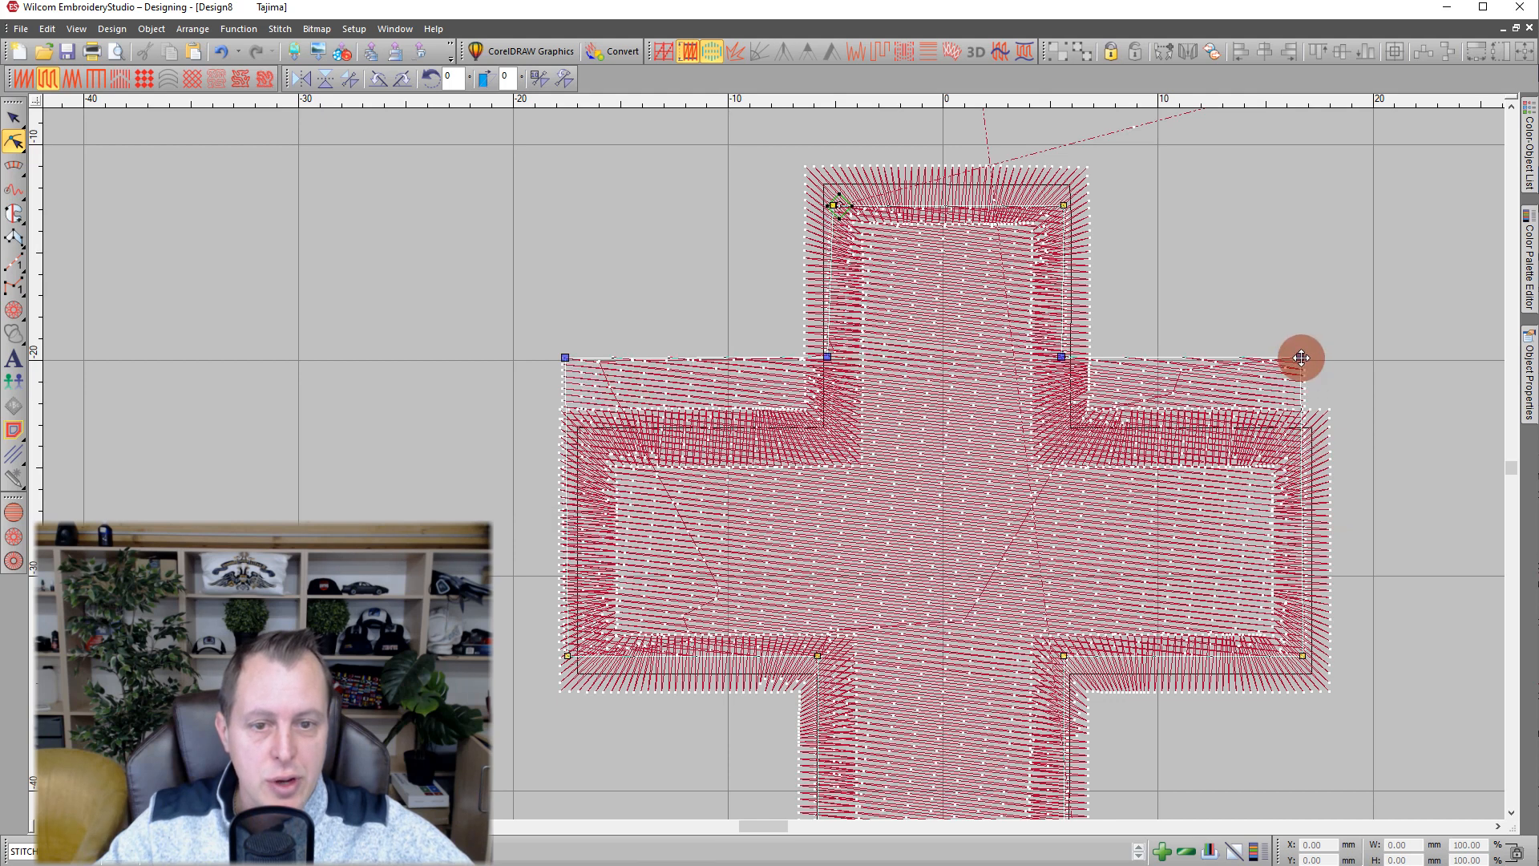
key(ctrl+z)
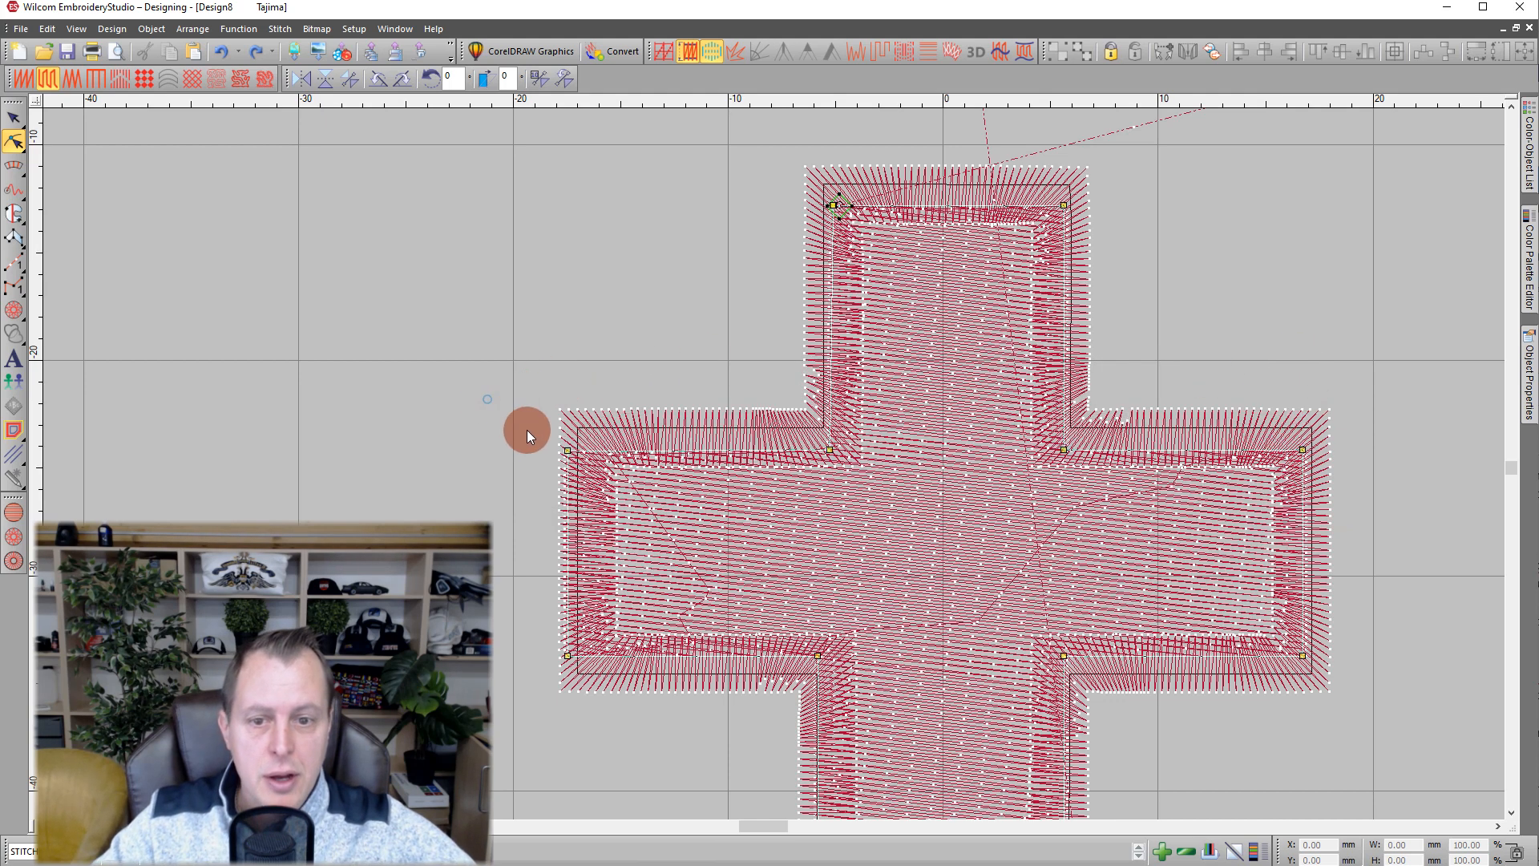
Raise the upper outer corner node of the cross's left arm and place an extra node along the arm's upper edge.
drag(569, 450, 573, 430)
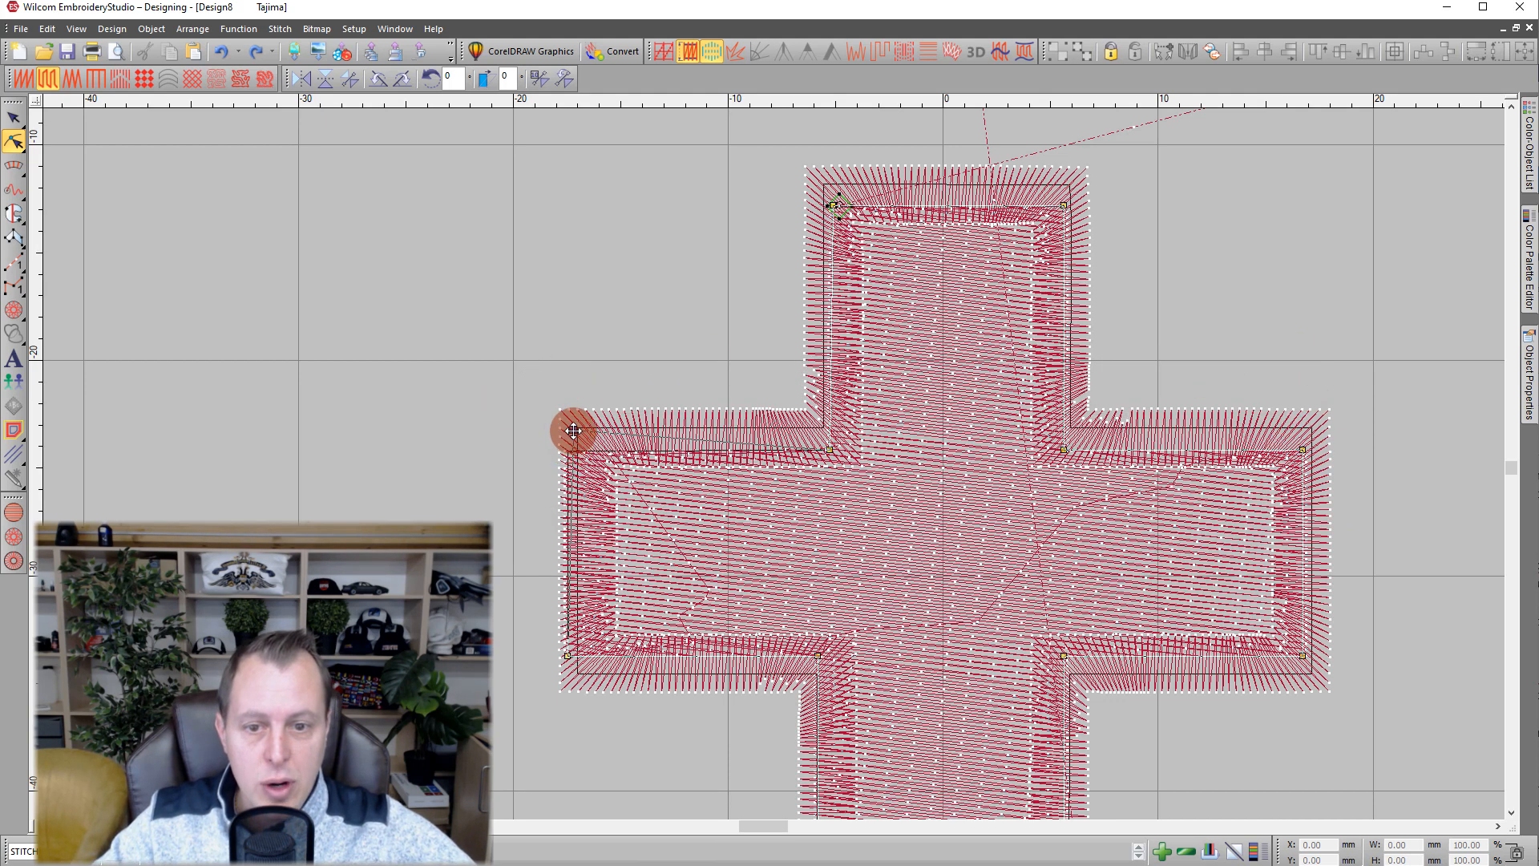
drag(717, 441, 756, 430)
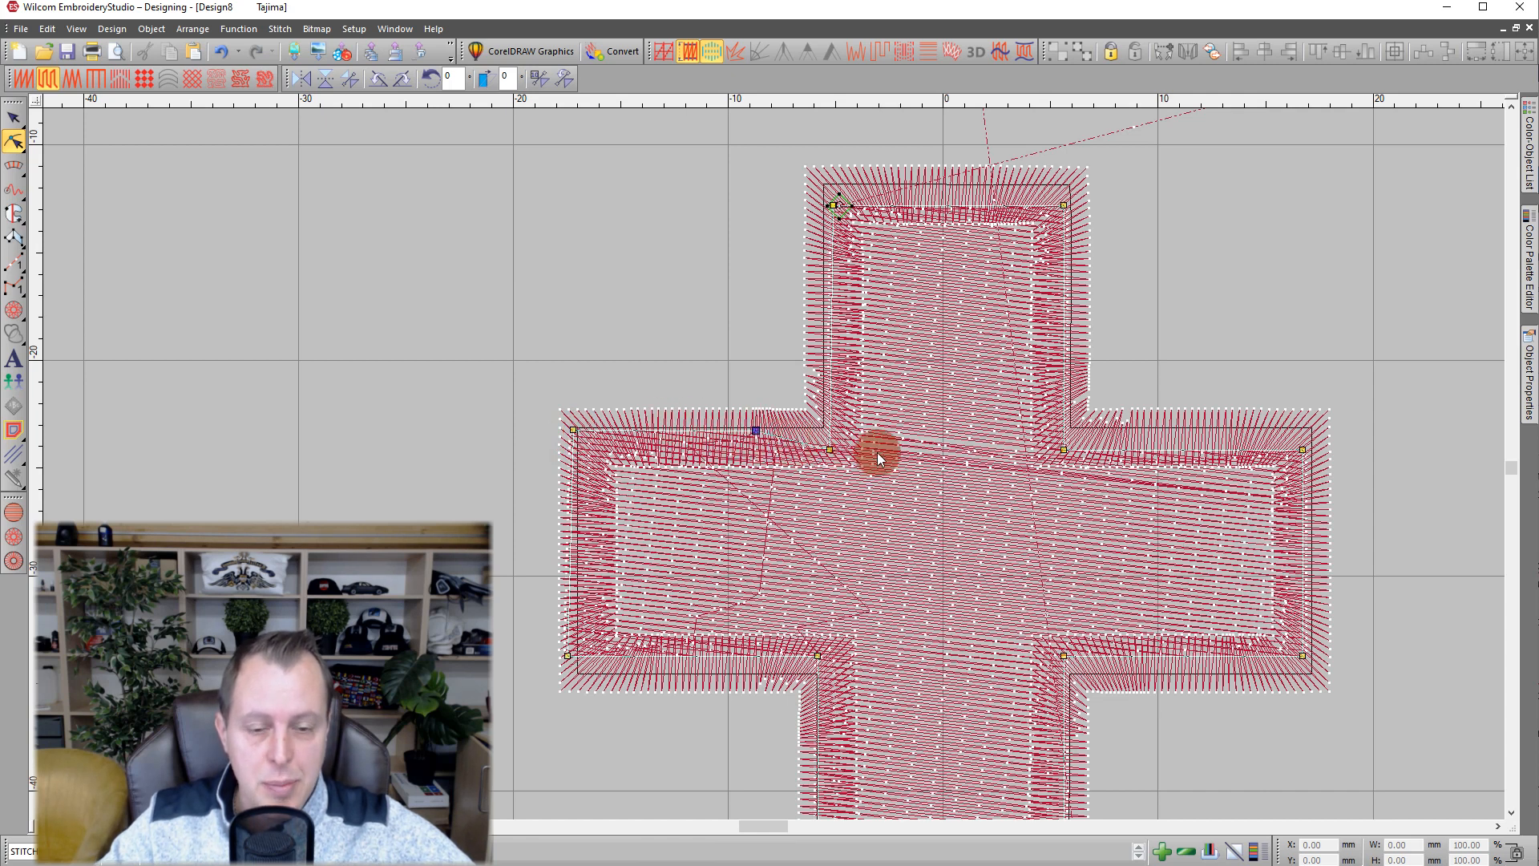
drag(526, 379, 756, 446)
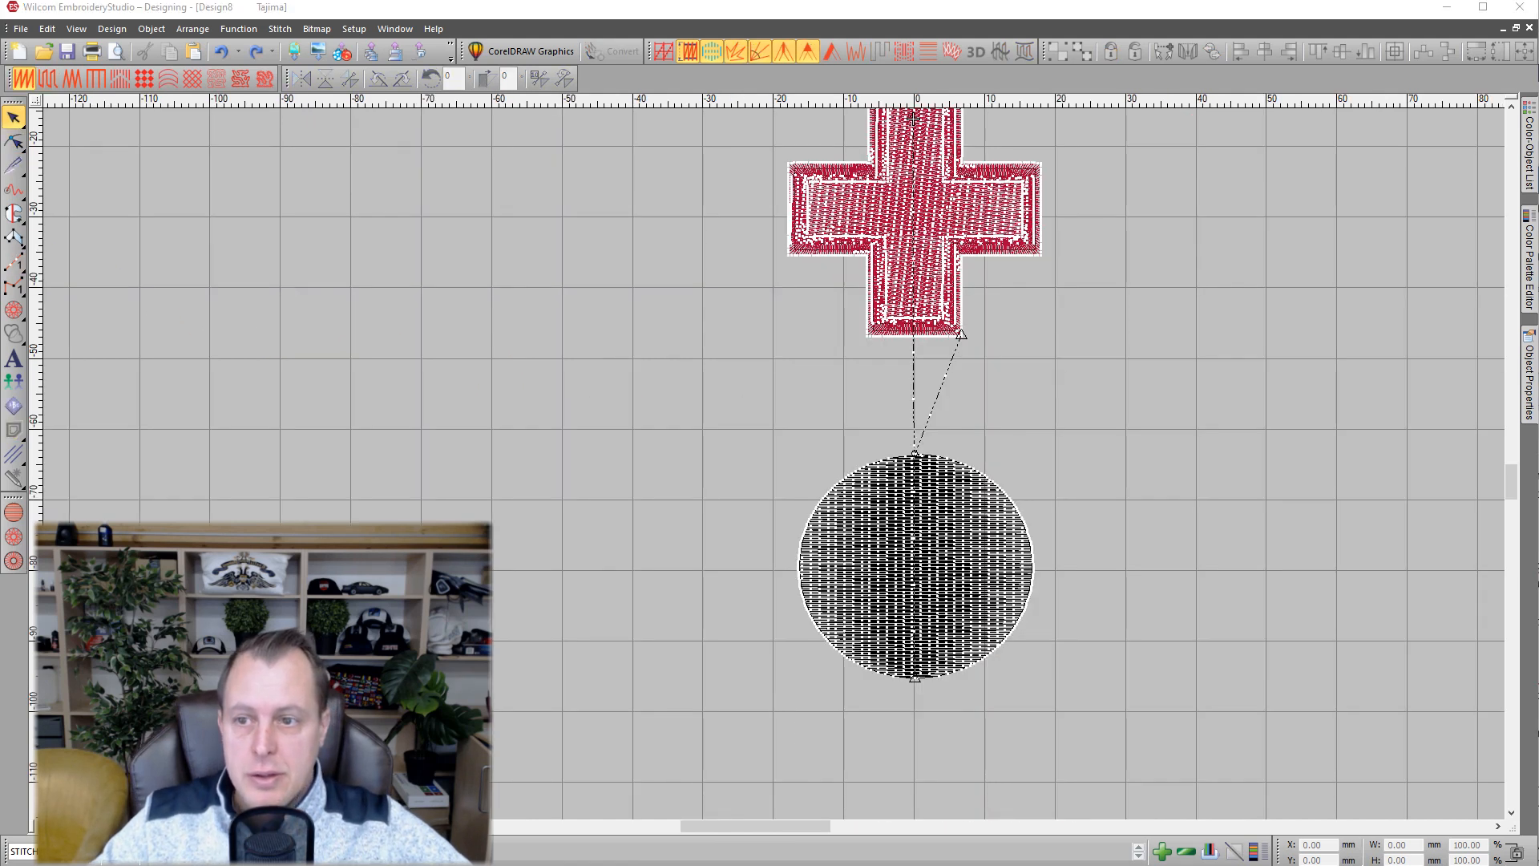
Cut the black circle into upper and lower halves with a horizontal Knife line through its centre.
click(16, 168)
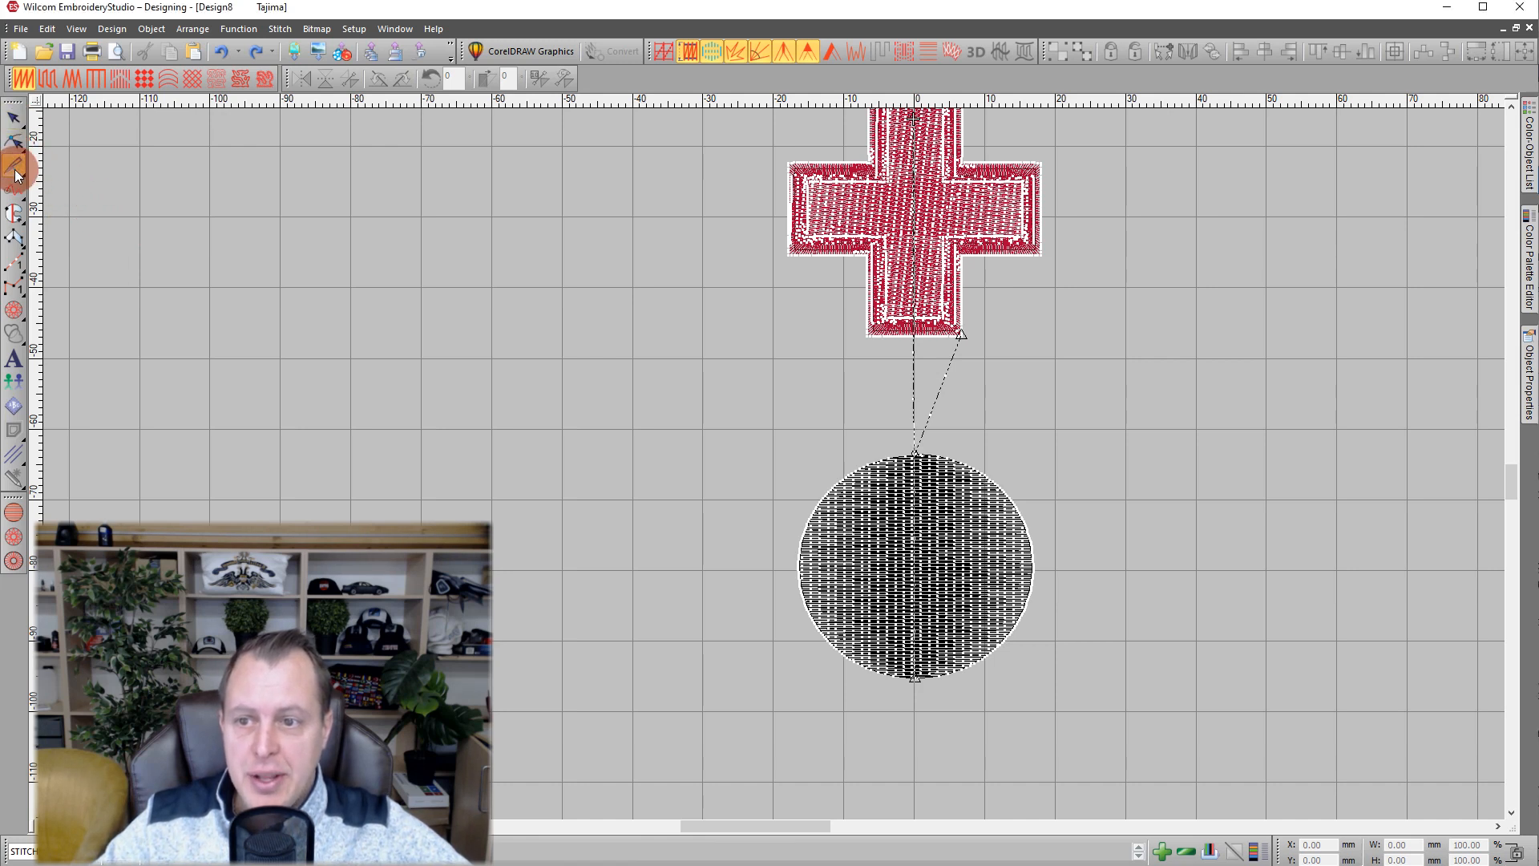
drag(15, 173, 43, 190)
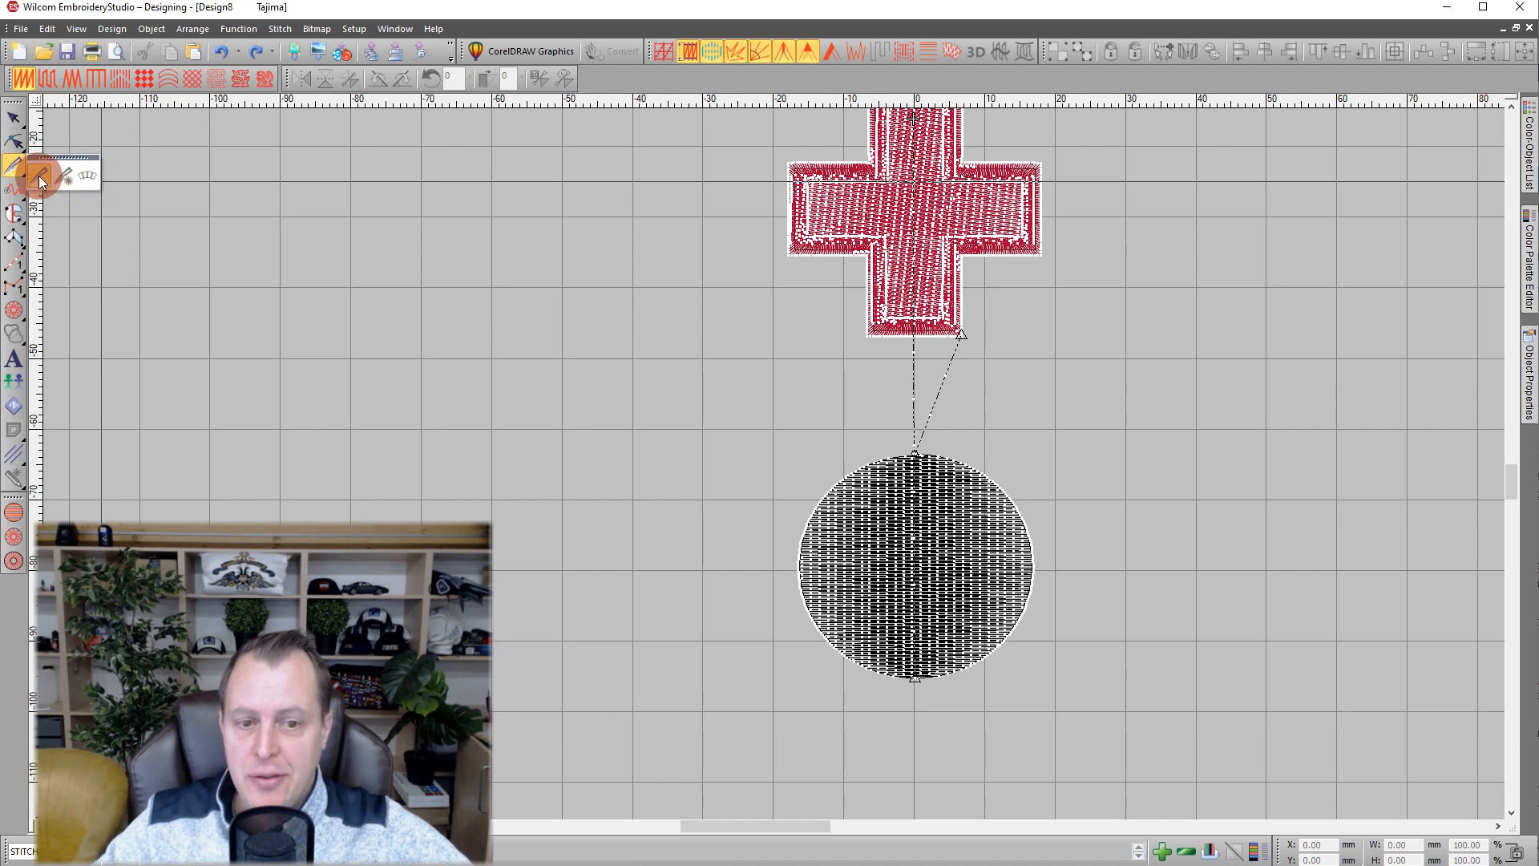
click(13, 118)
click(915, 577)
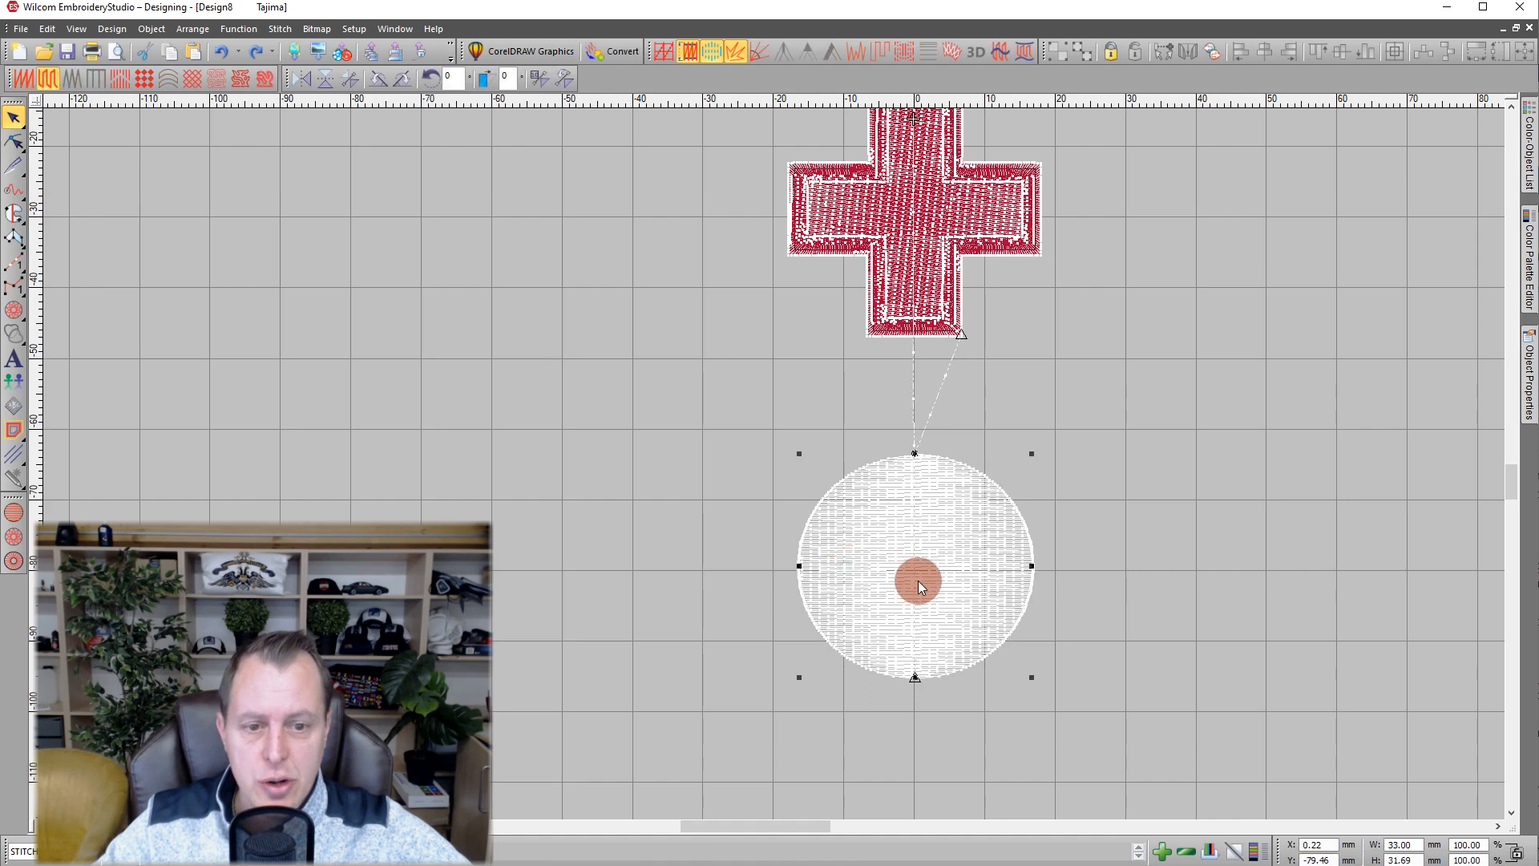
scroll(914, 577, up, 2)
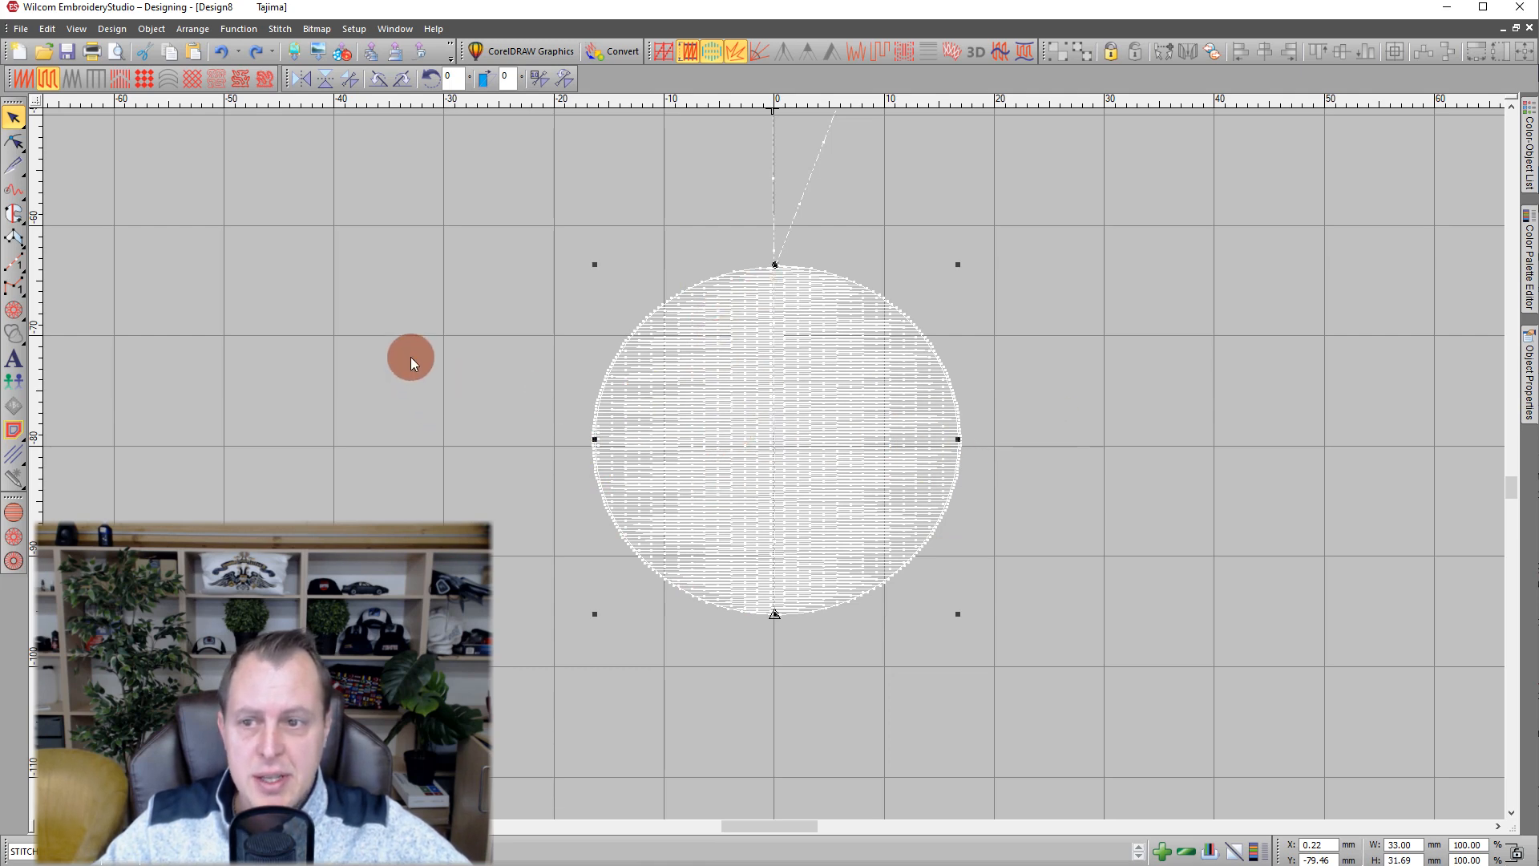
click(14, 166)
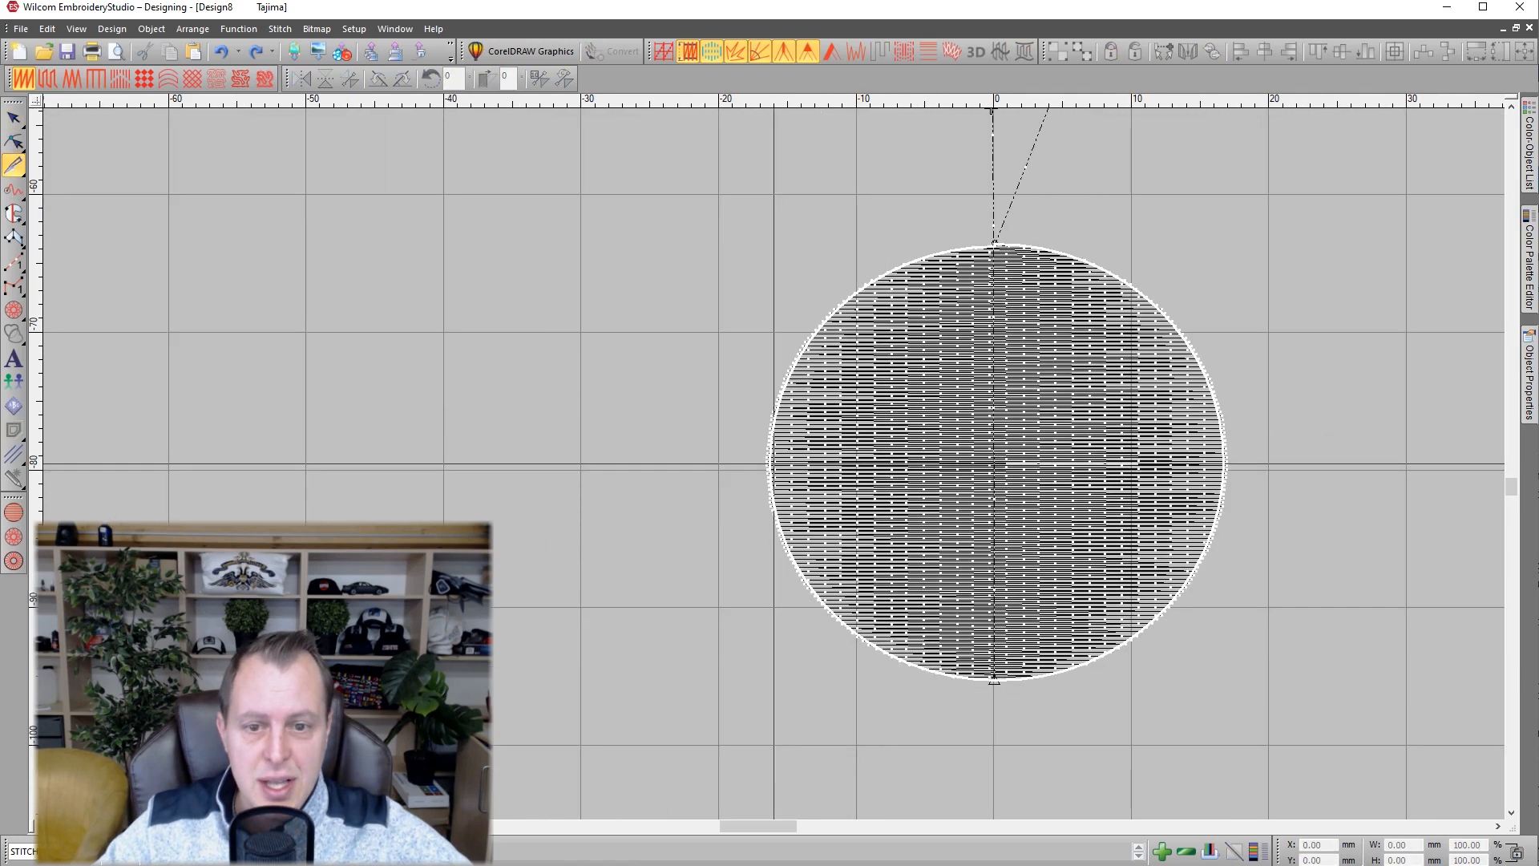
scroll(773, 463, up, 2)
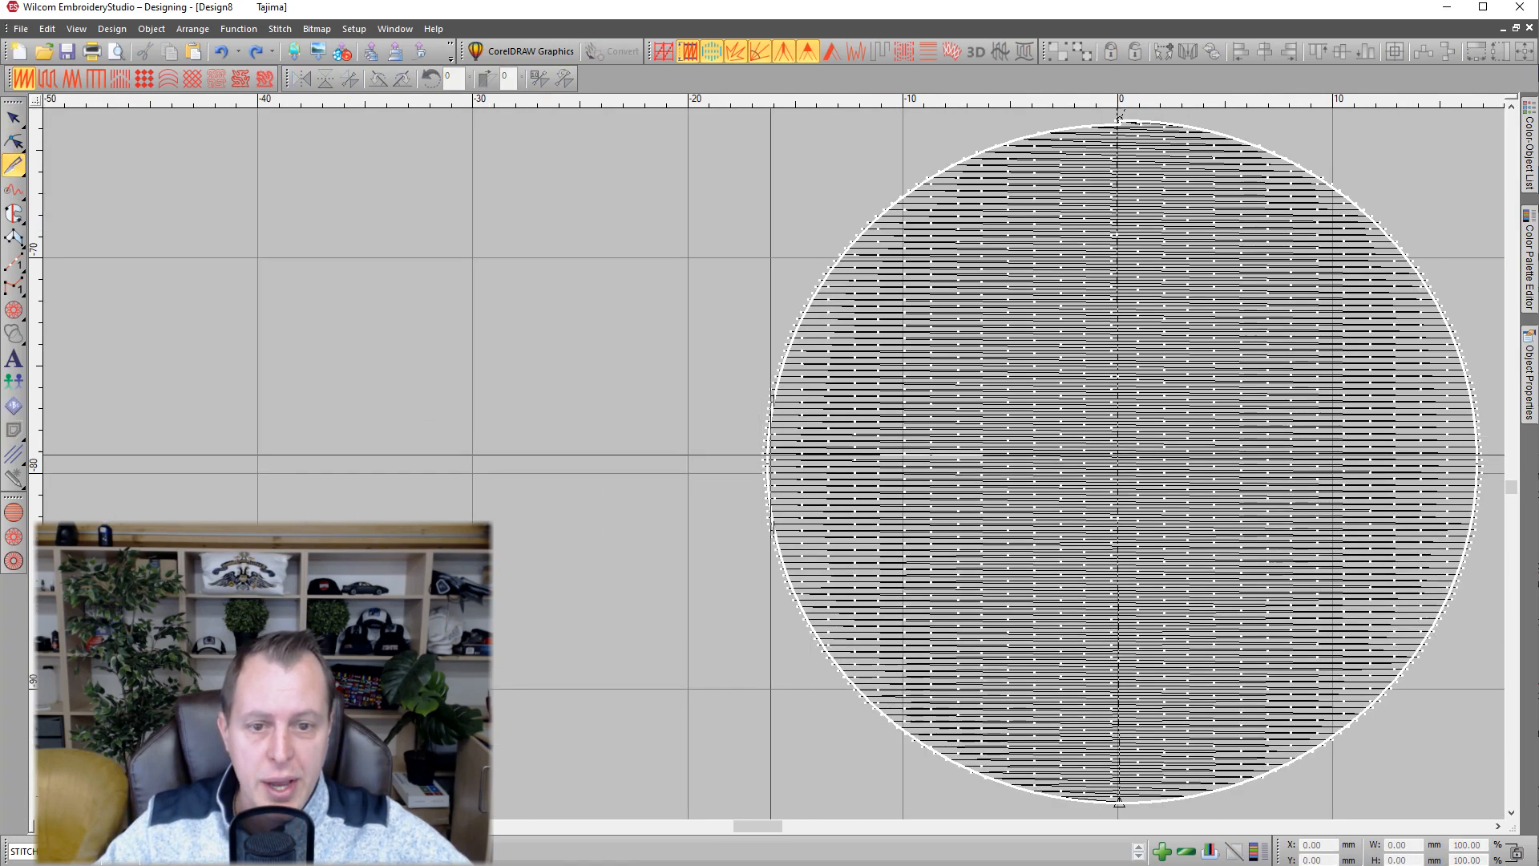
scroll(763, 448, down, 1)
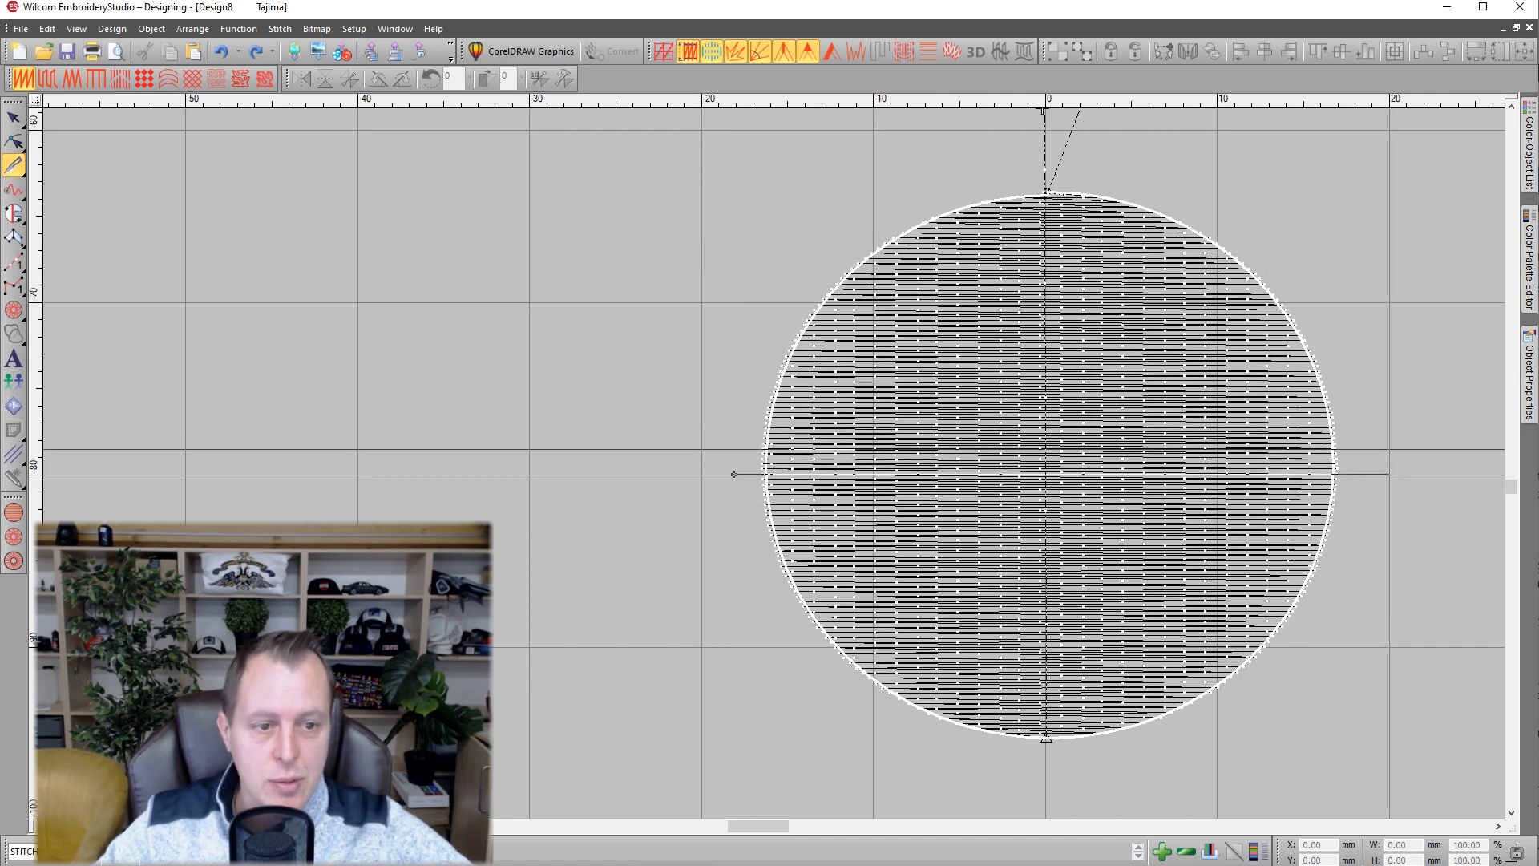
click(1365, 474)
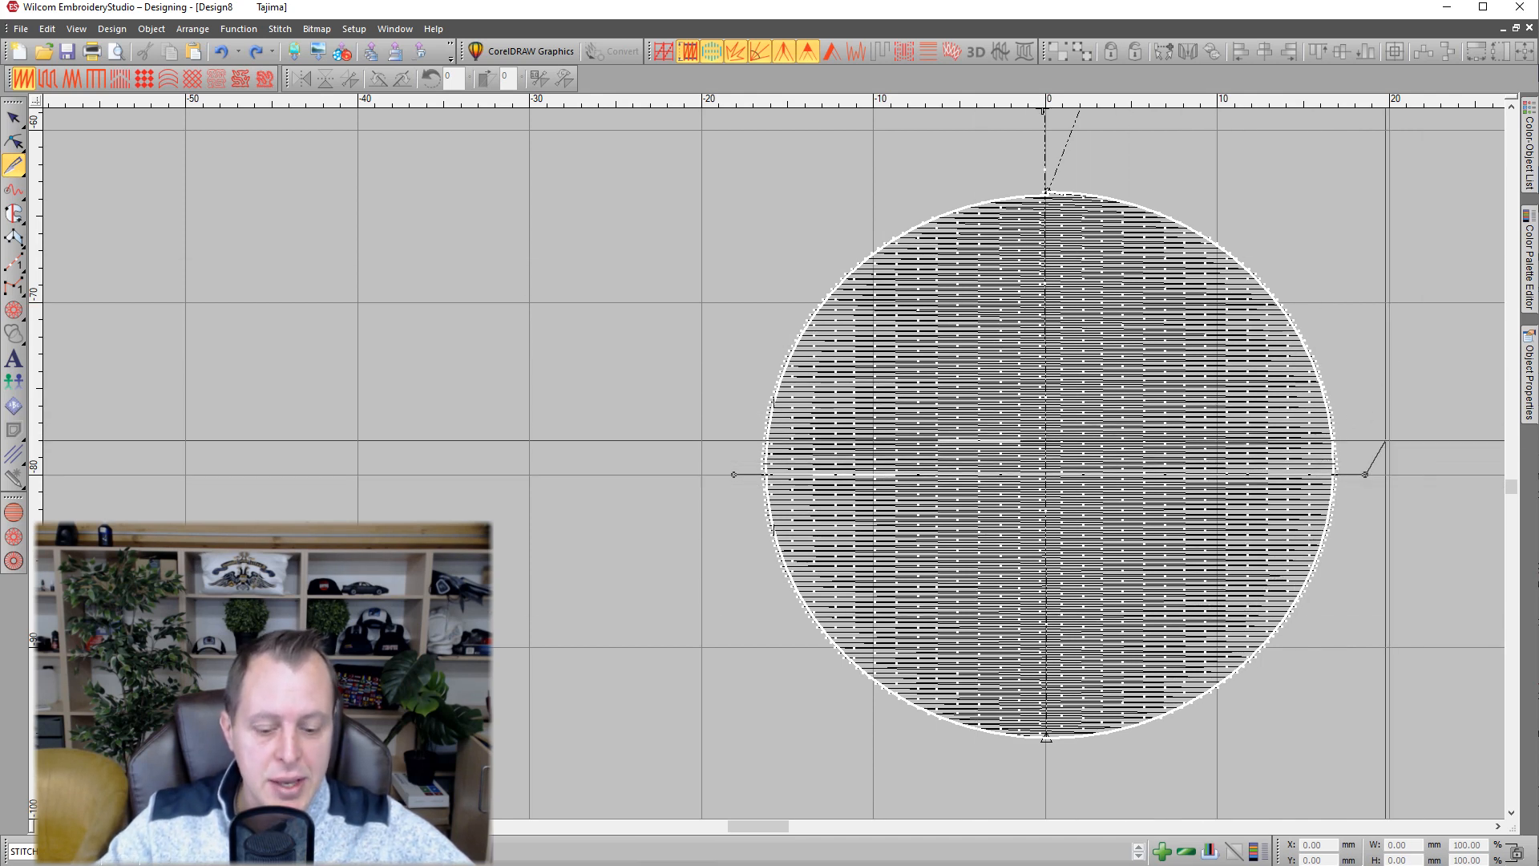
key(Return)
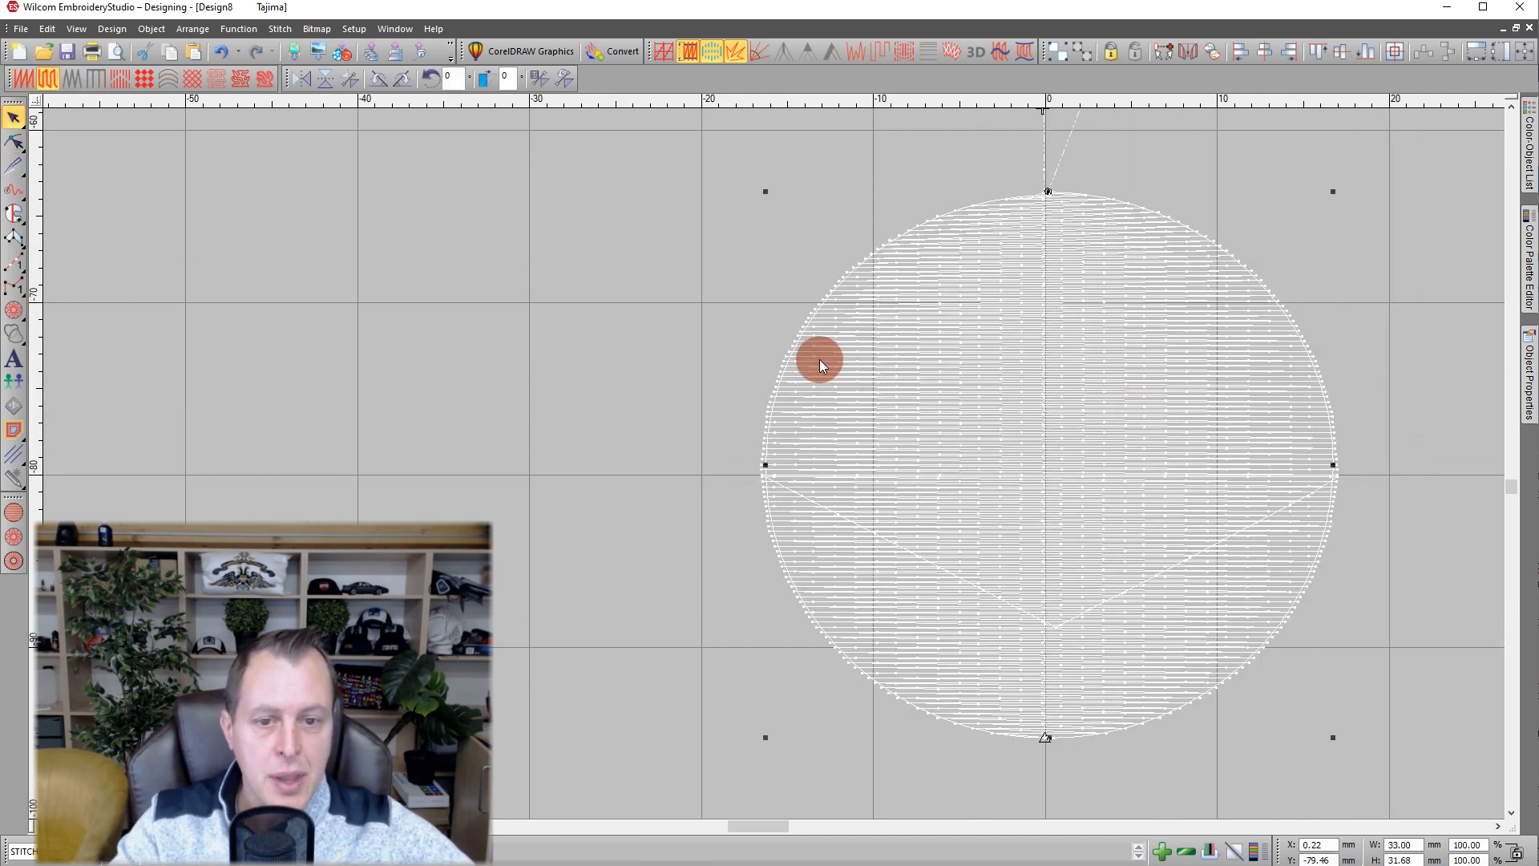
Move the circle's upper half up to leave a gap of about 4 mm above the lower half.
click(673, 340)
drag(986, 414, 988, 366)
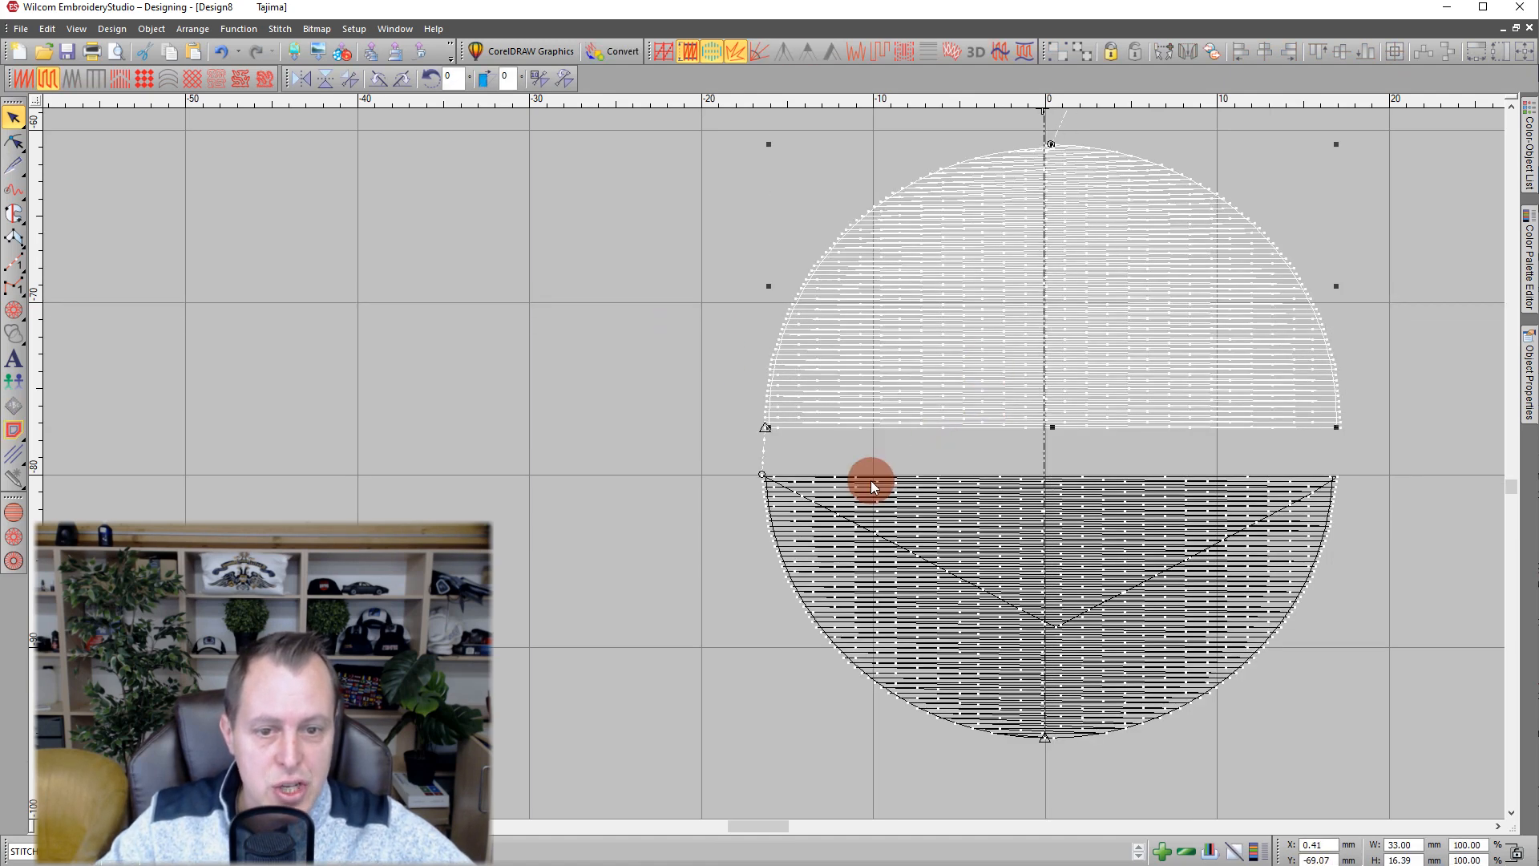
click(1323, 627)
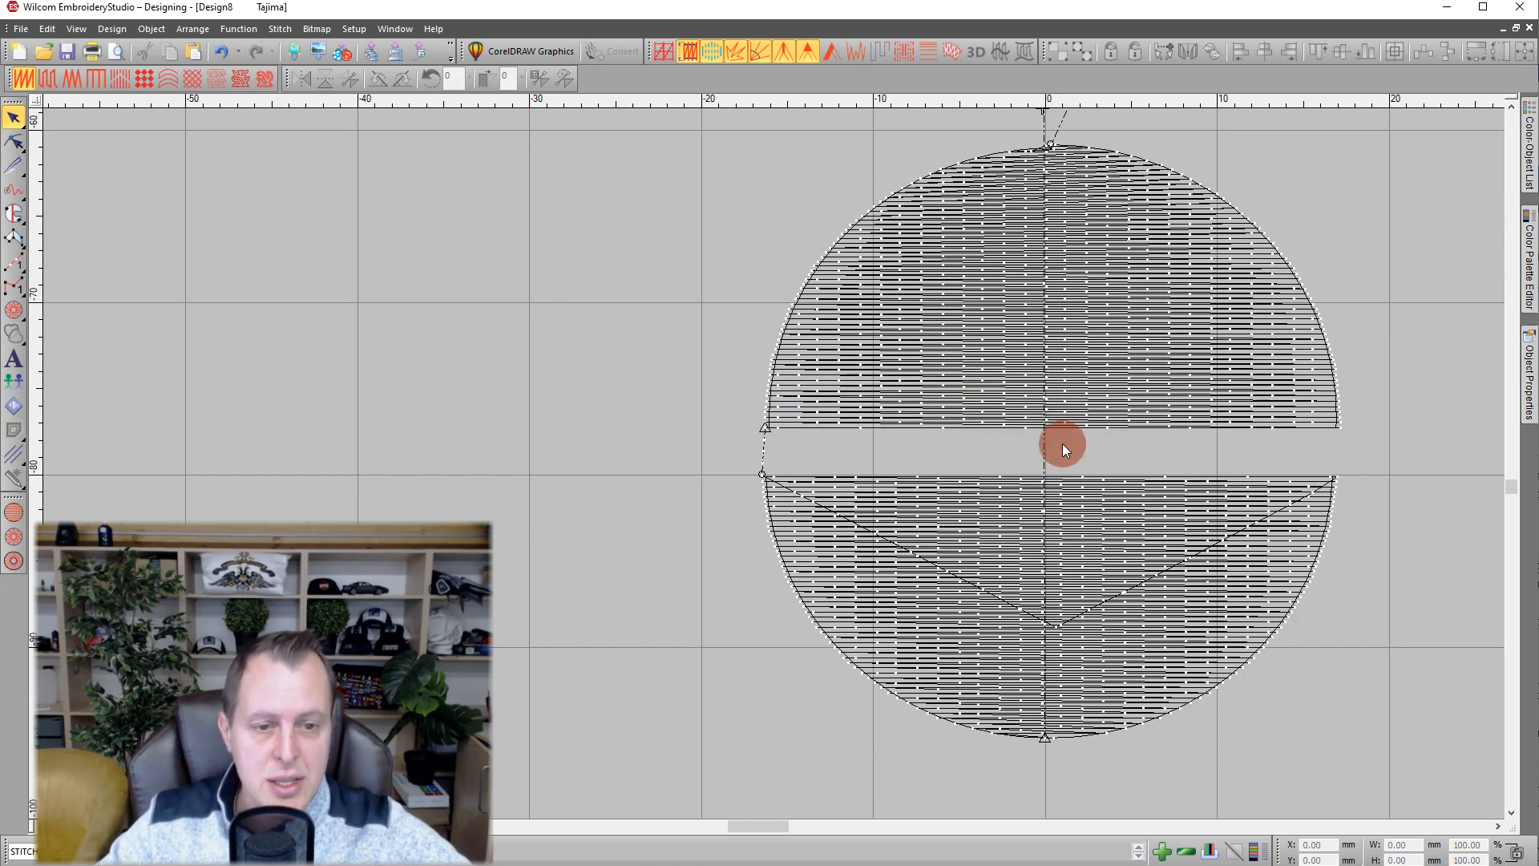
drag(1009, 405, 1002, 378)
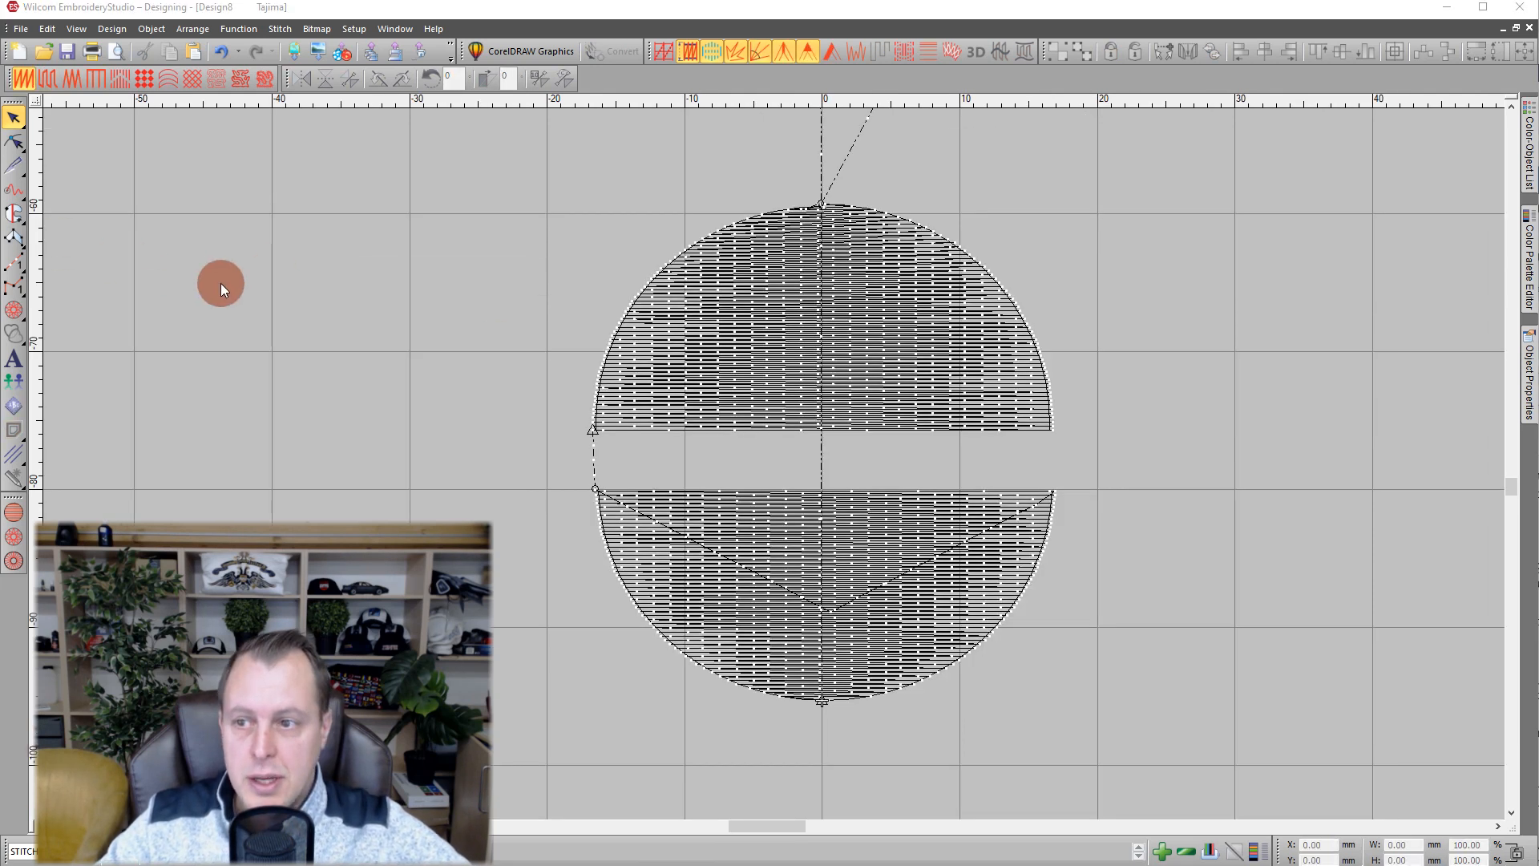
Digitize a tilted closed fill shape below the circle: a block about 28 mm square with a 24 by 9 mm arm, including a stitch angle line.
scroll(638, 657, down, 2)
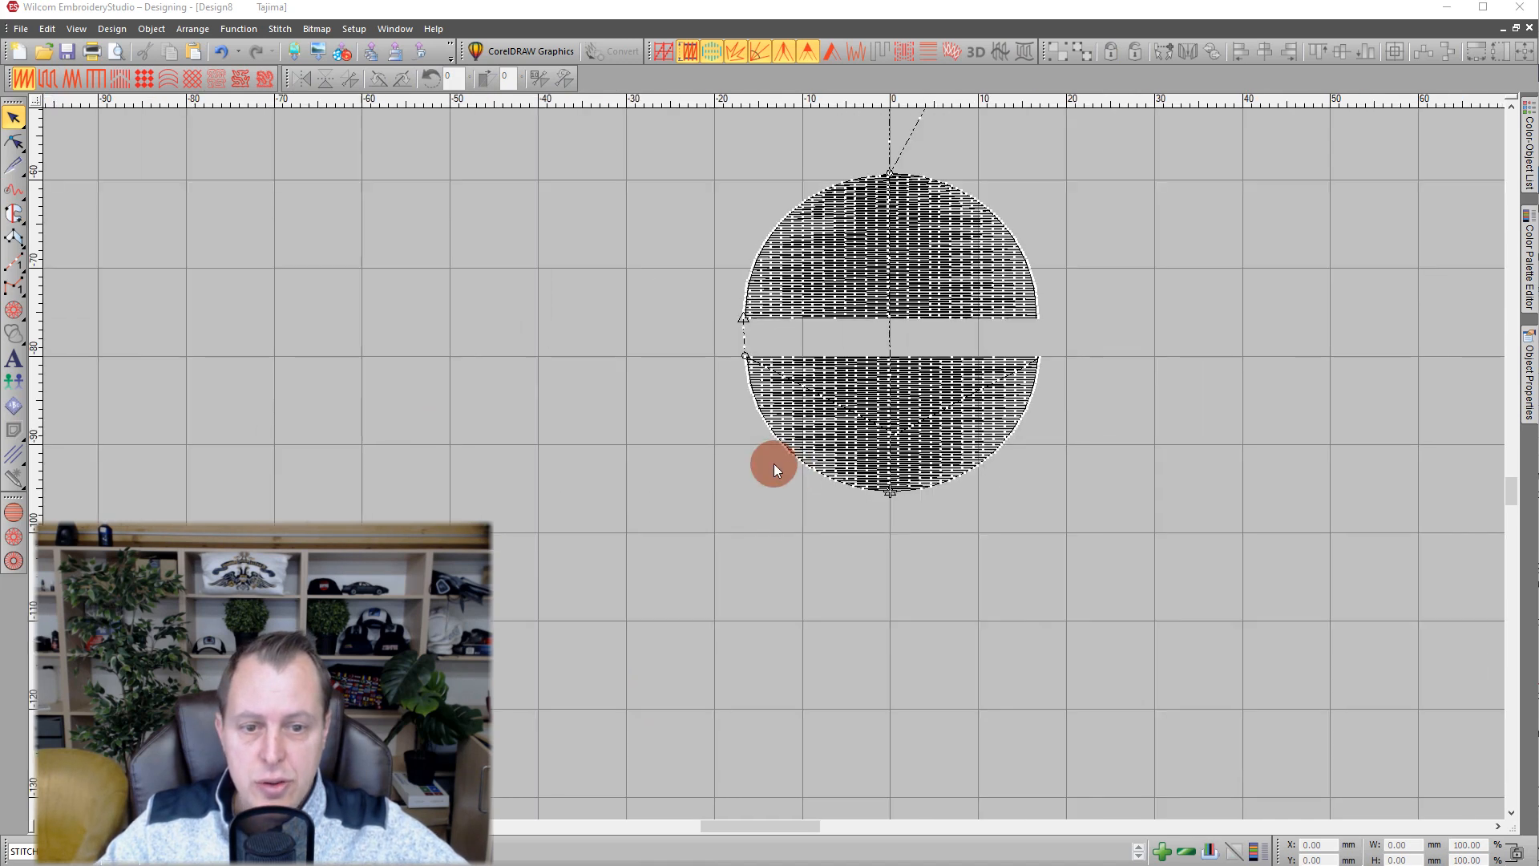
click(16, 213)
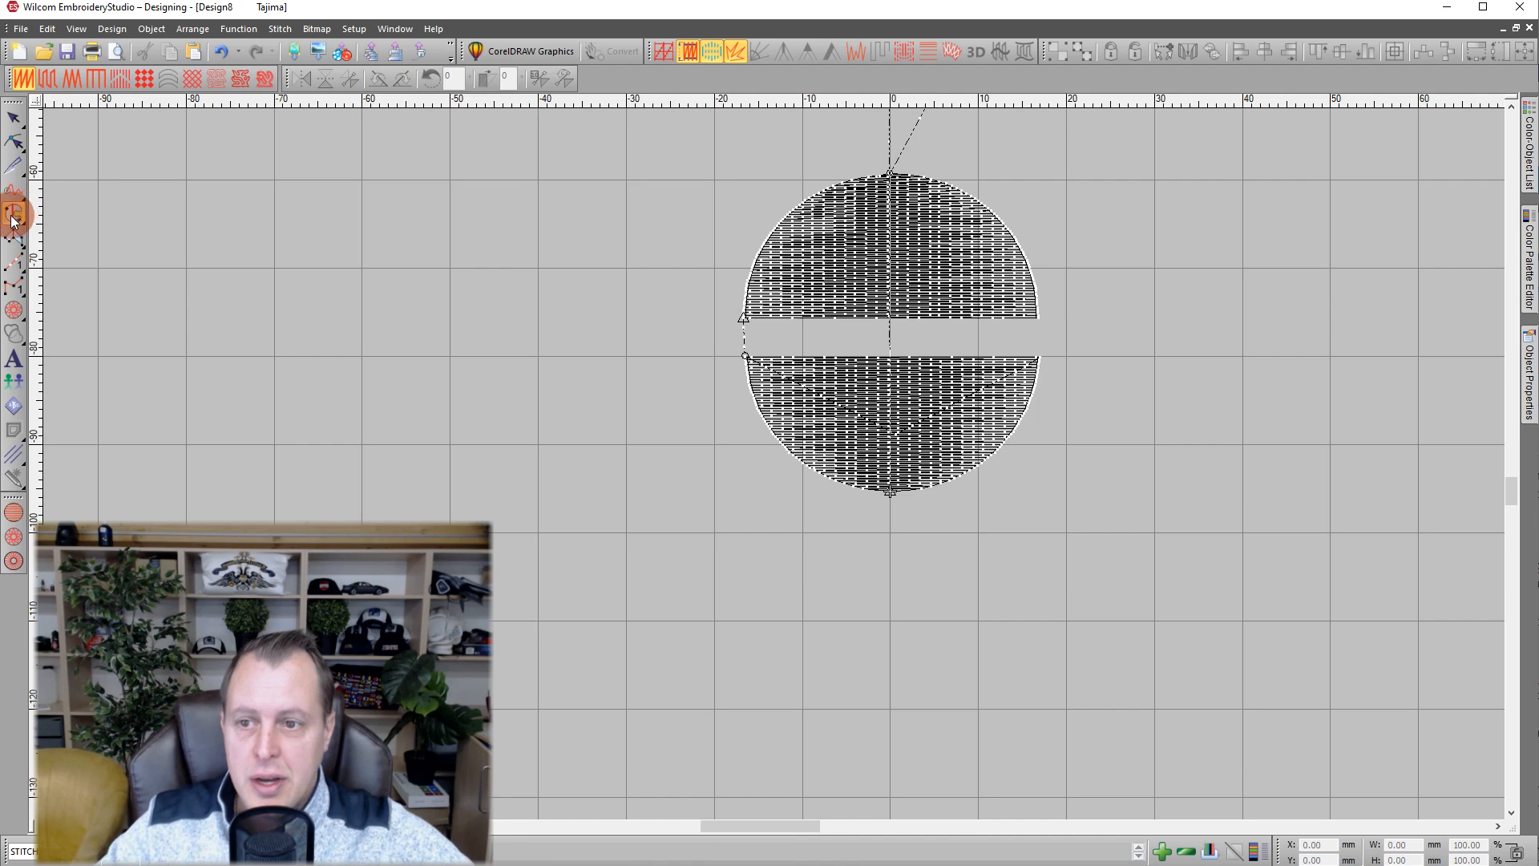
click(36, 228)
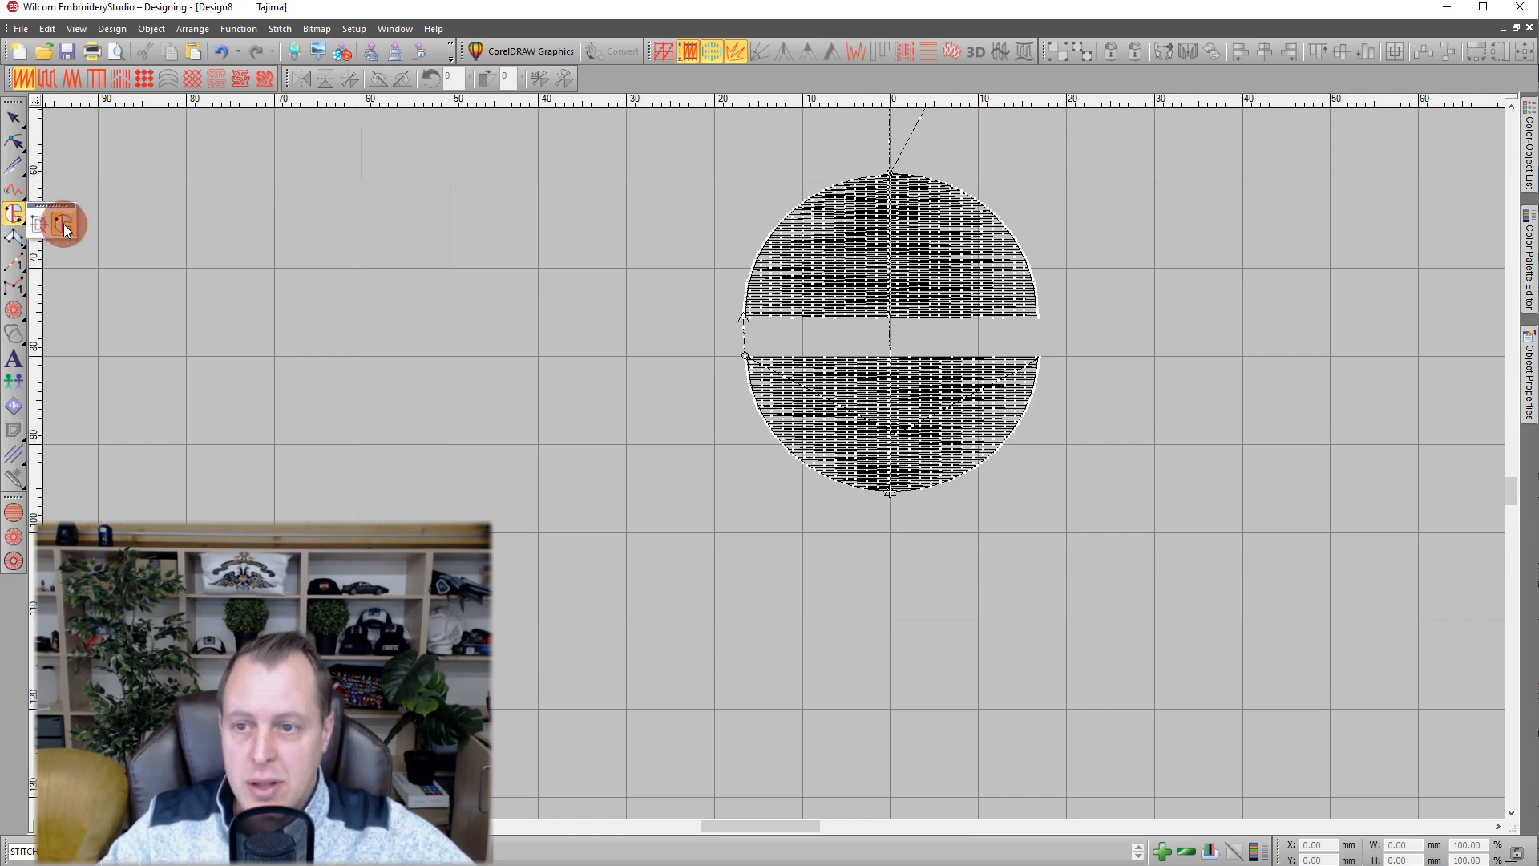
click(64, 224)
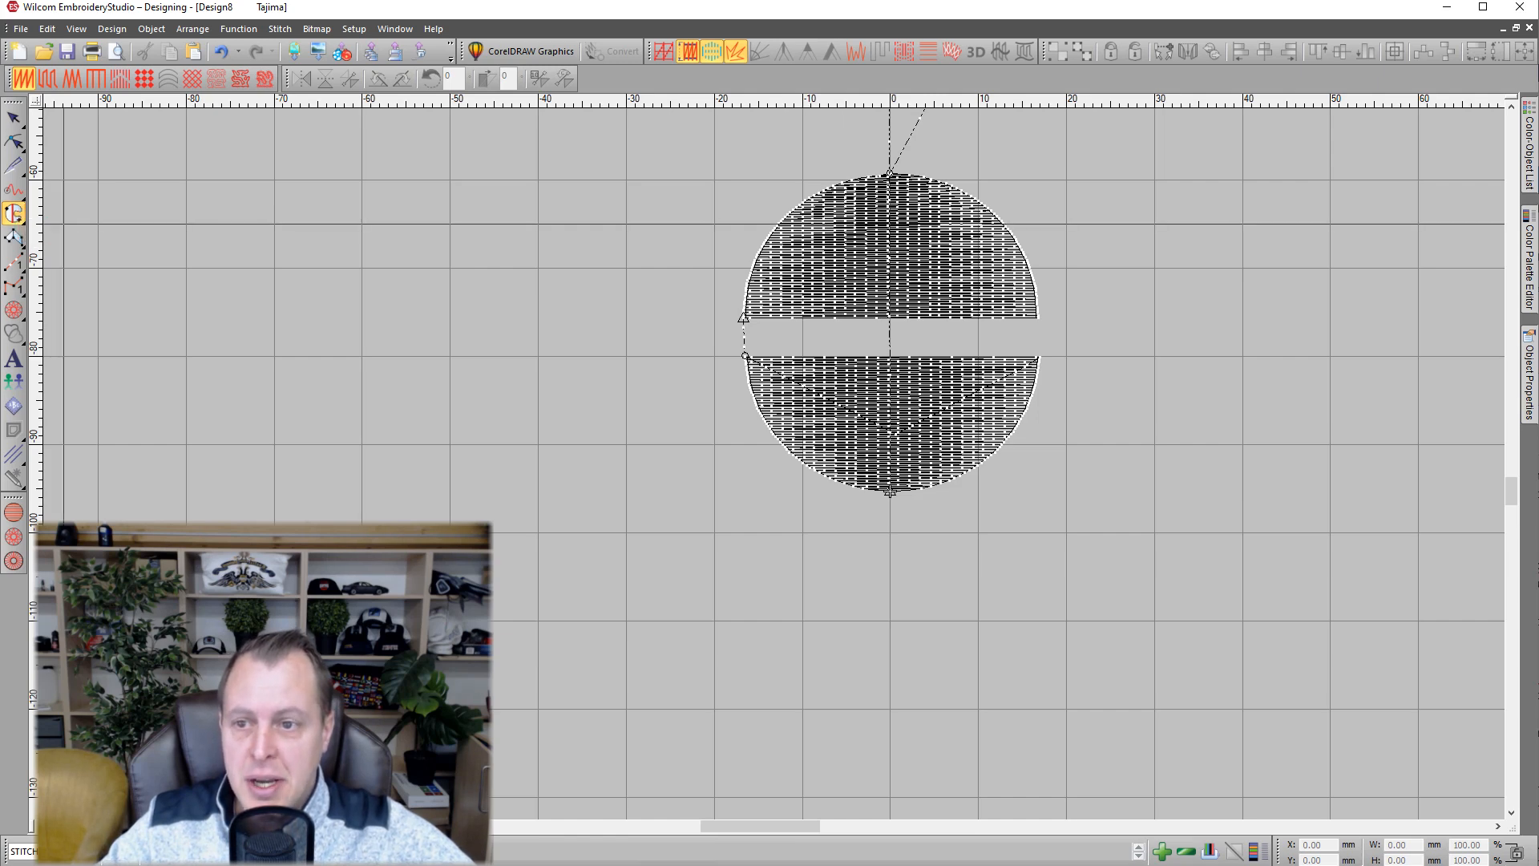
click(14, 214)
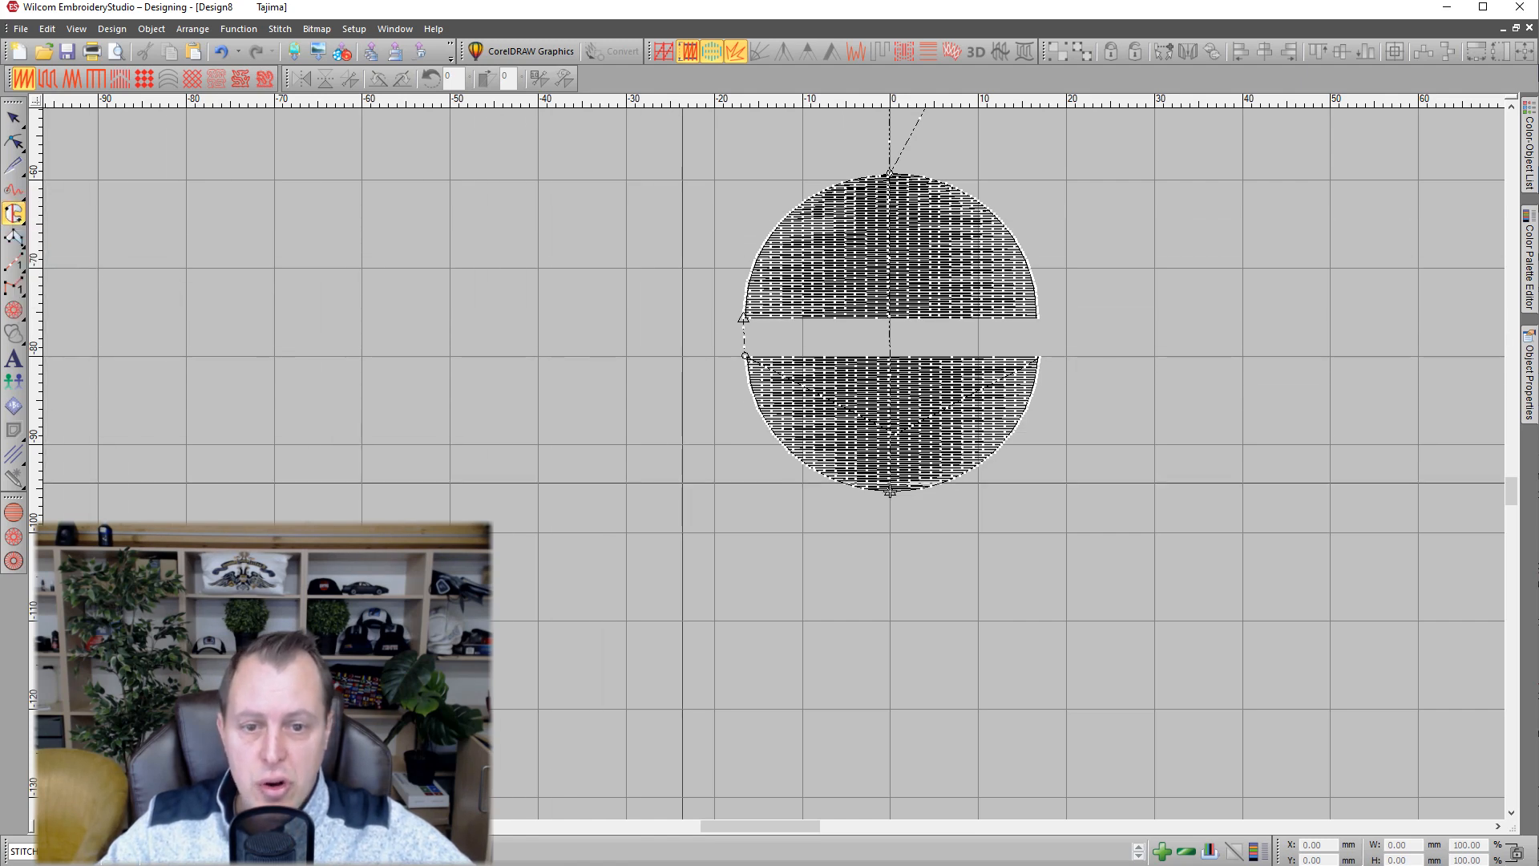
scroll(753, 526, down, 1)
click(776, 473)
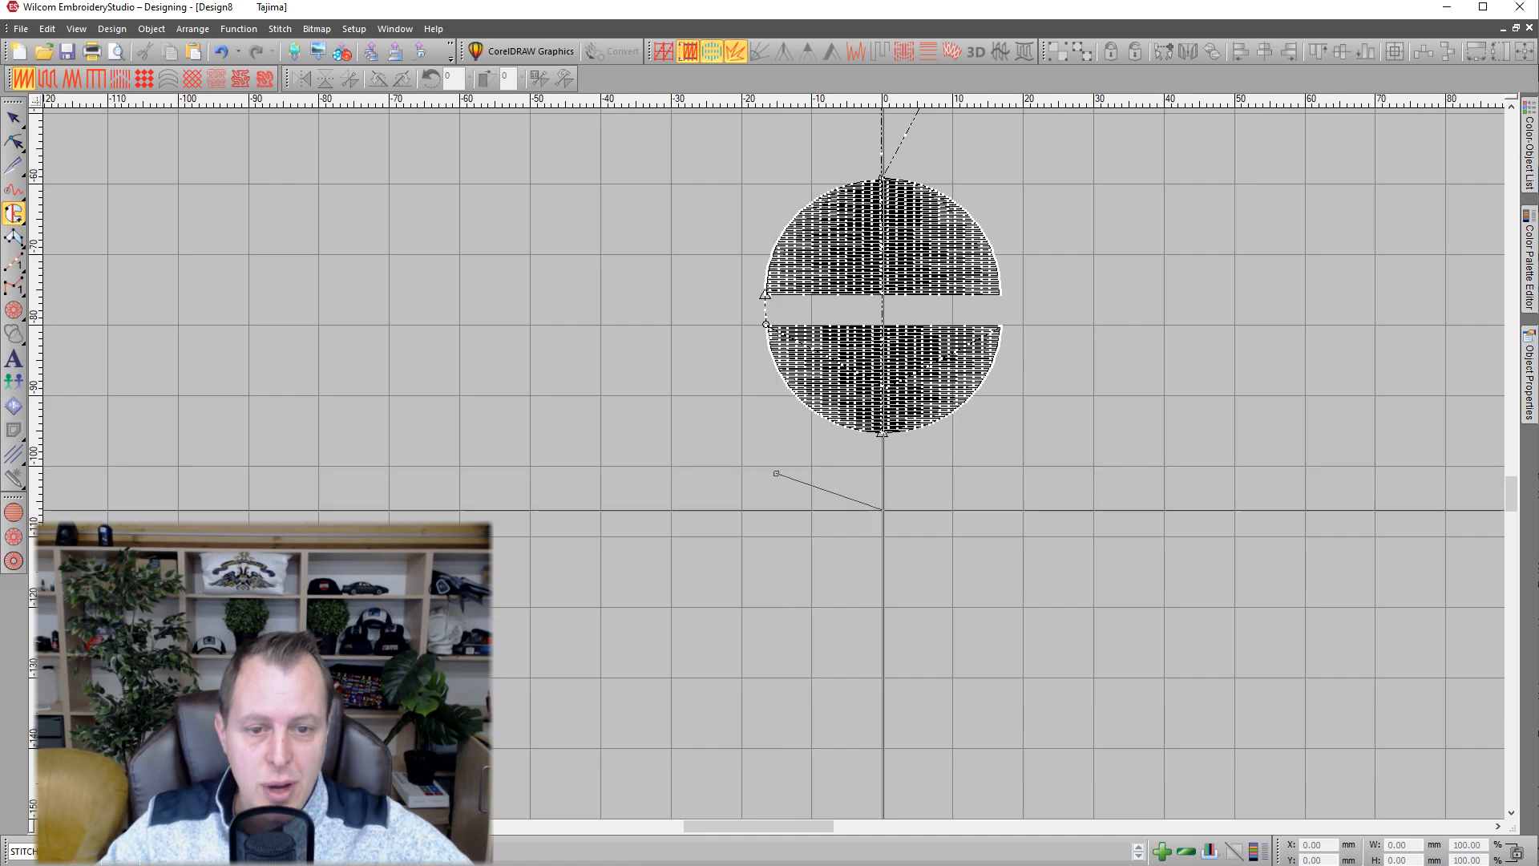
click(892, 714)
click(704, 664)
click(744, 517)
click(580, 473)
click(596, 413)
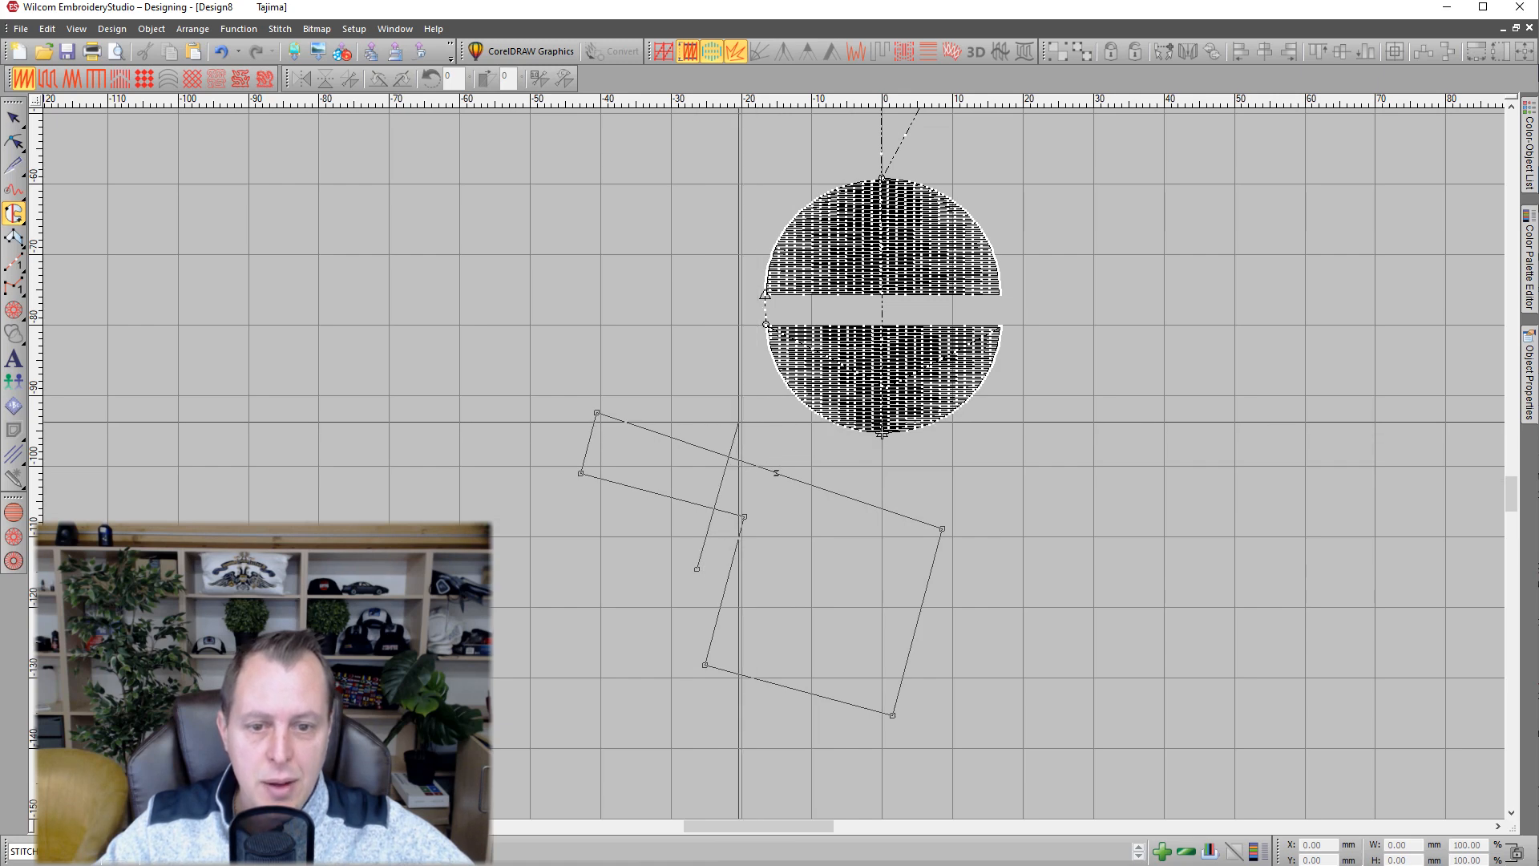
key(Return)
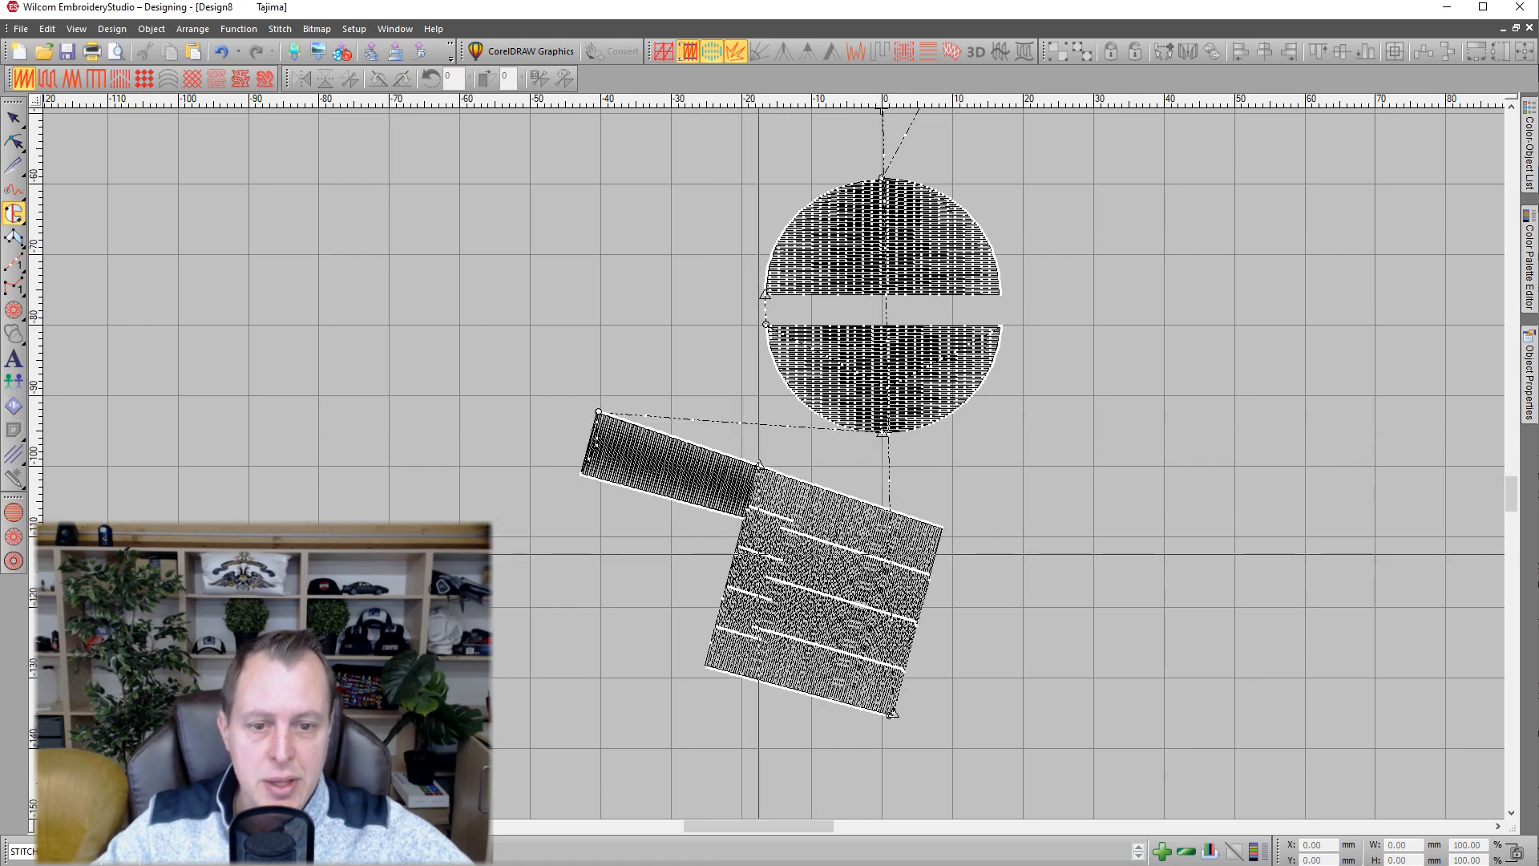
click(15, 119)
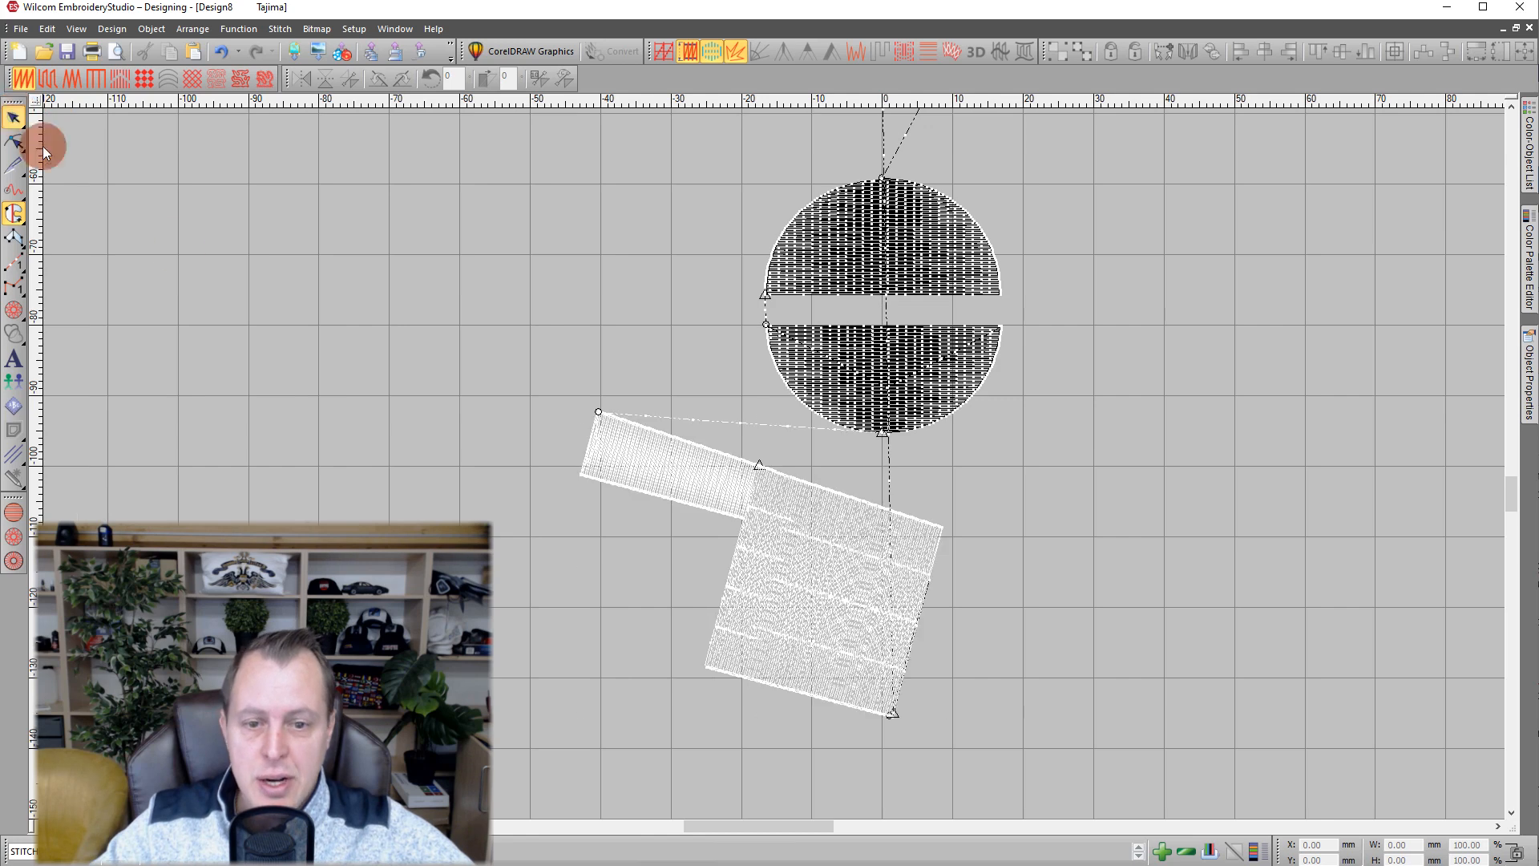
Change the stitch type of the tilted fill shape to Tatami.
scroll(771, 541, up, 1)
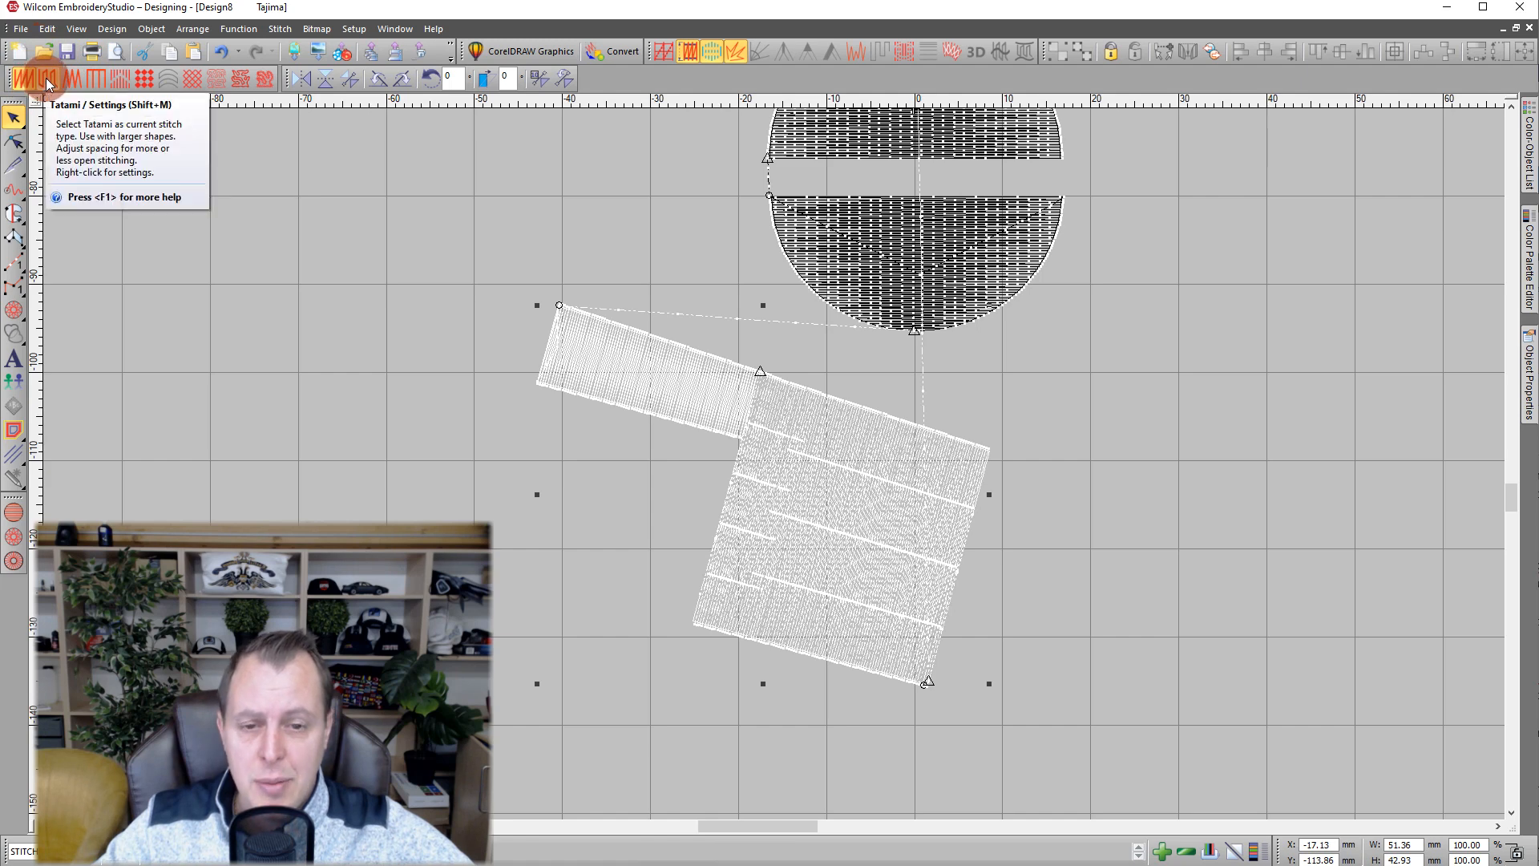
click(45, 78)
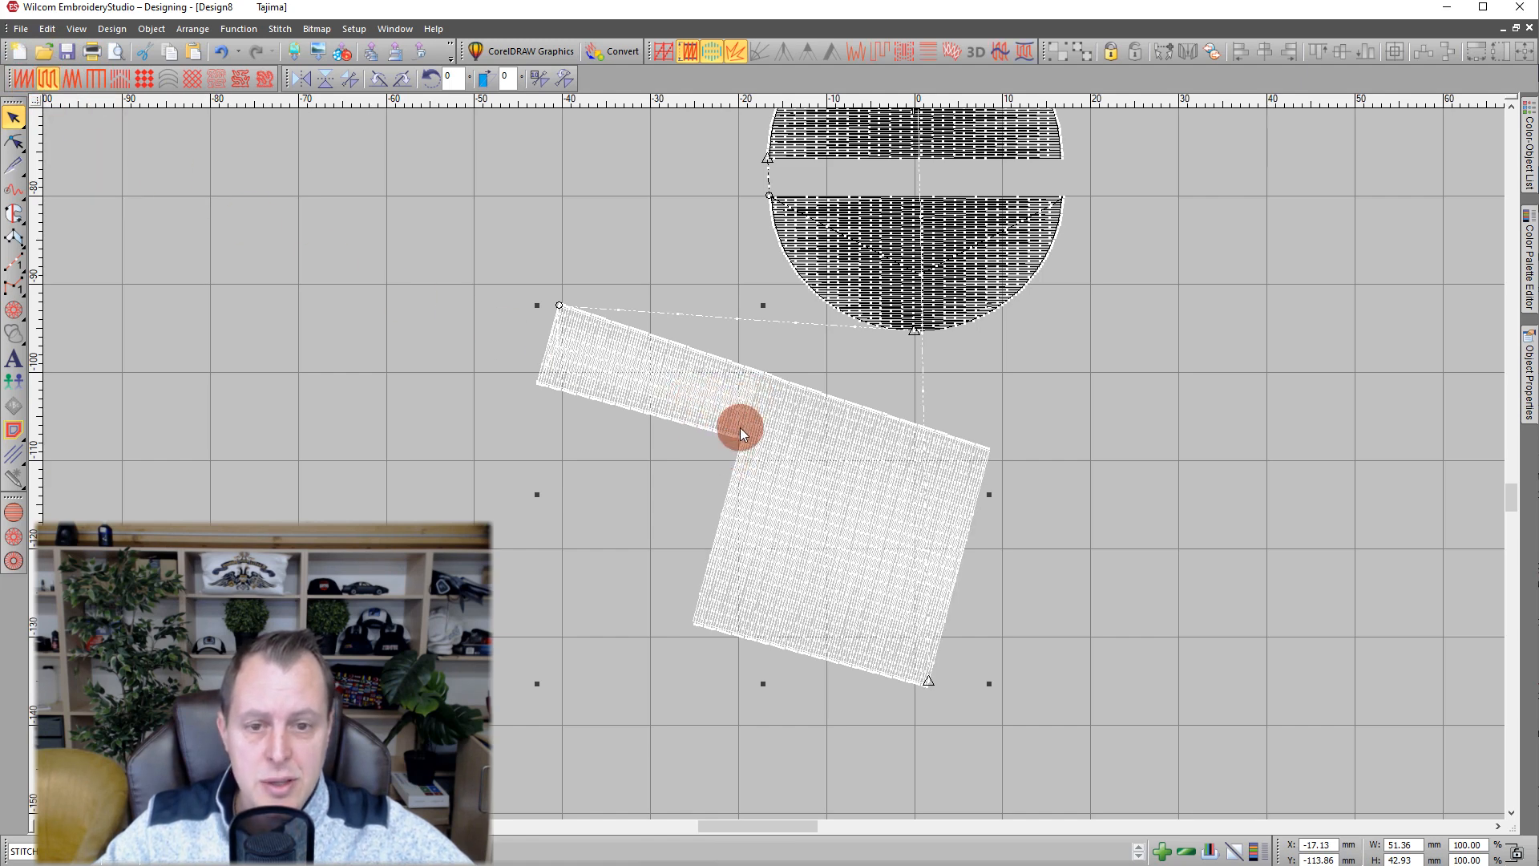
scroll(739, 427, up, 1)
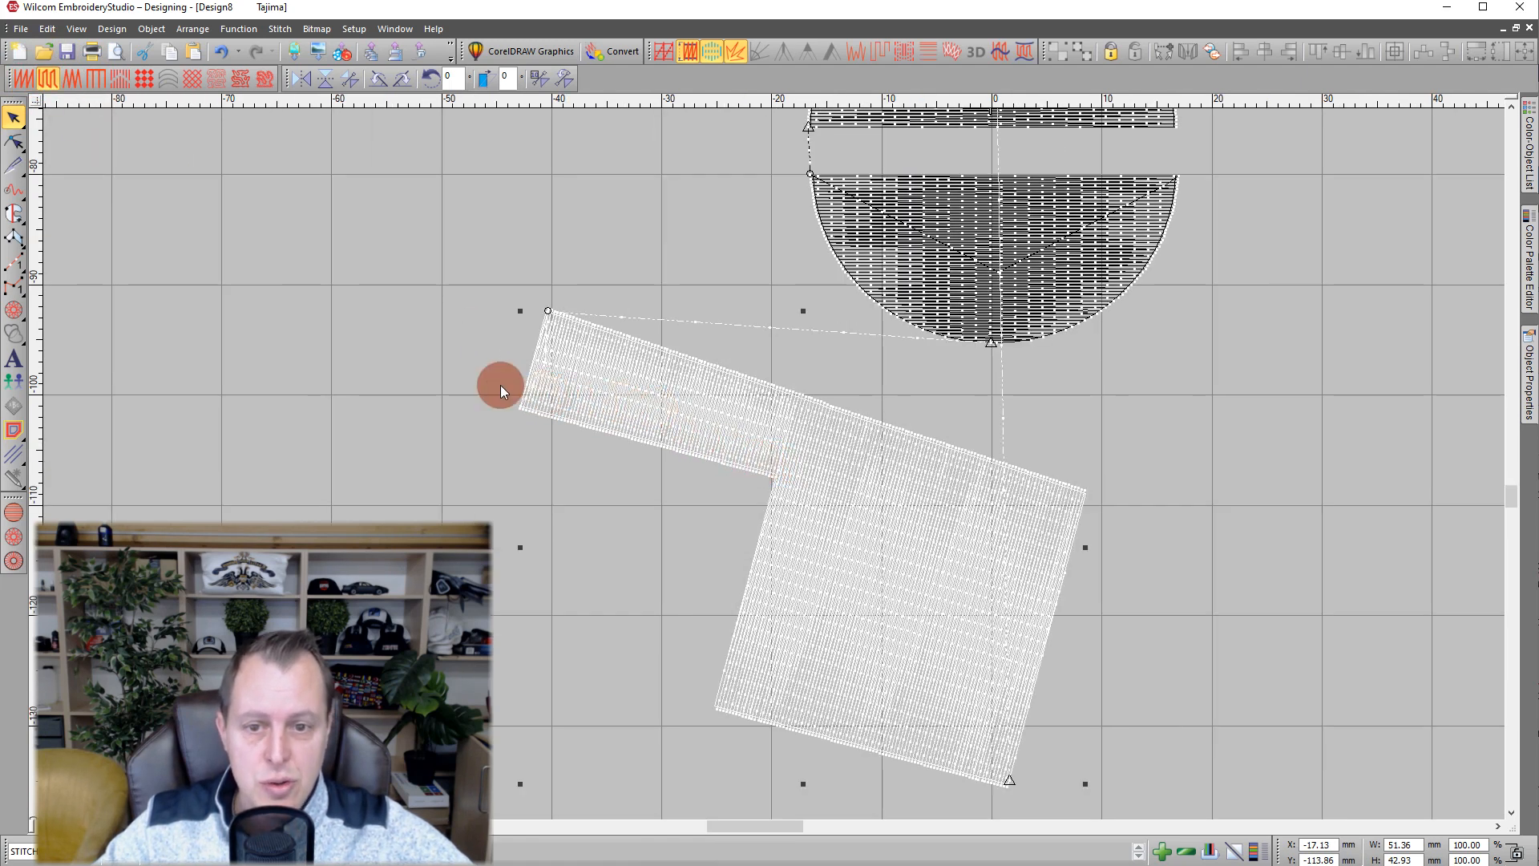
click(468, 369)
click(704, 404)
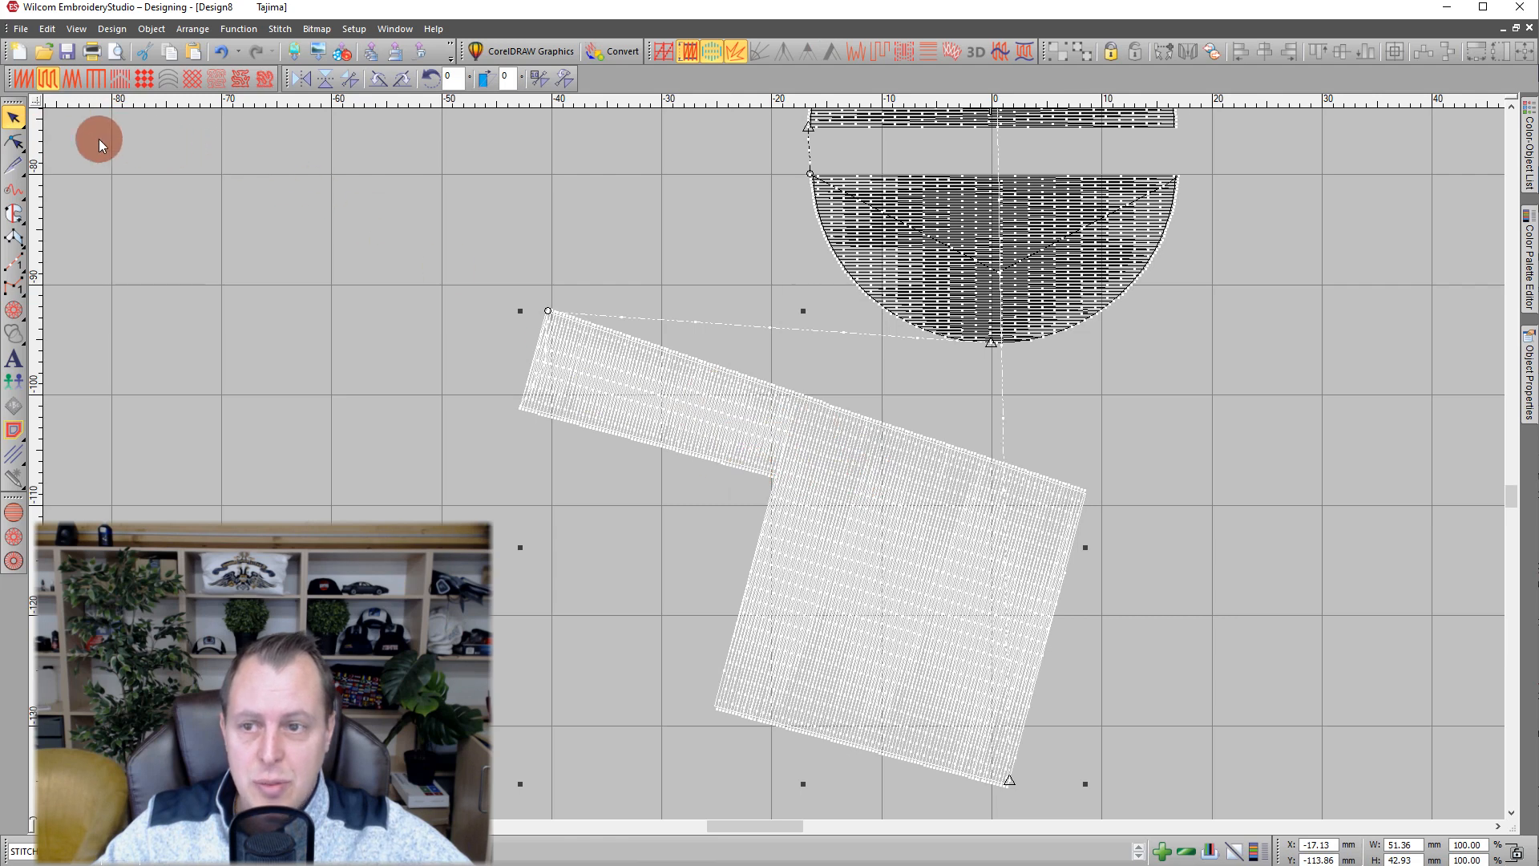
Reshape the tilted shape by lowering the upper outer corner node of its arm about 1 mm.
click(14, 144)
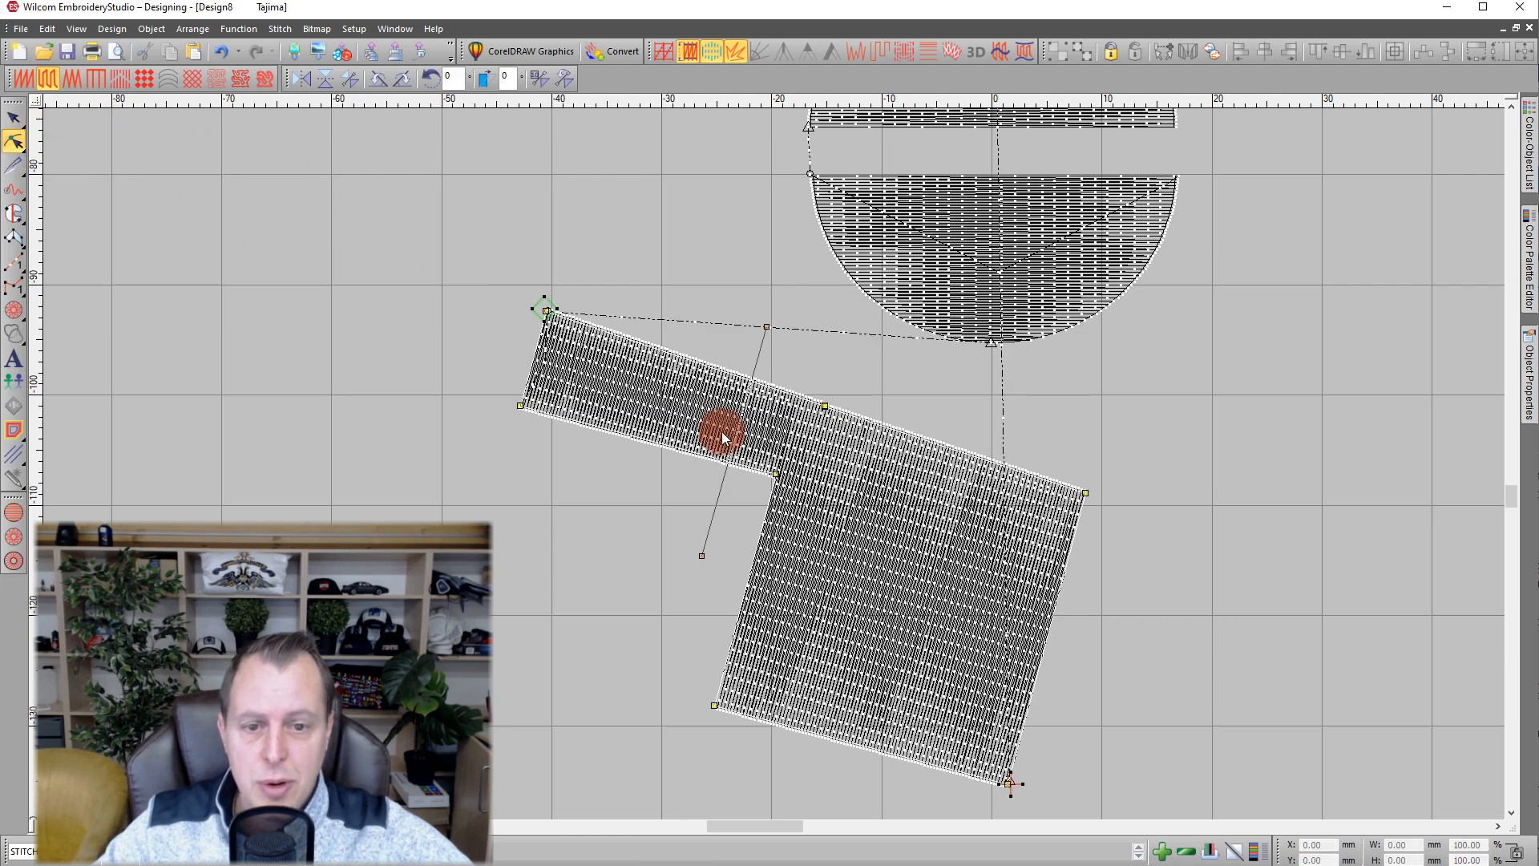
click(776, 475)
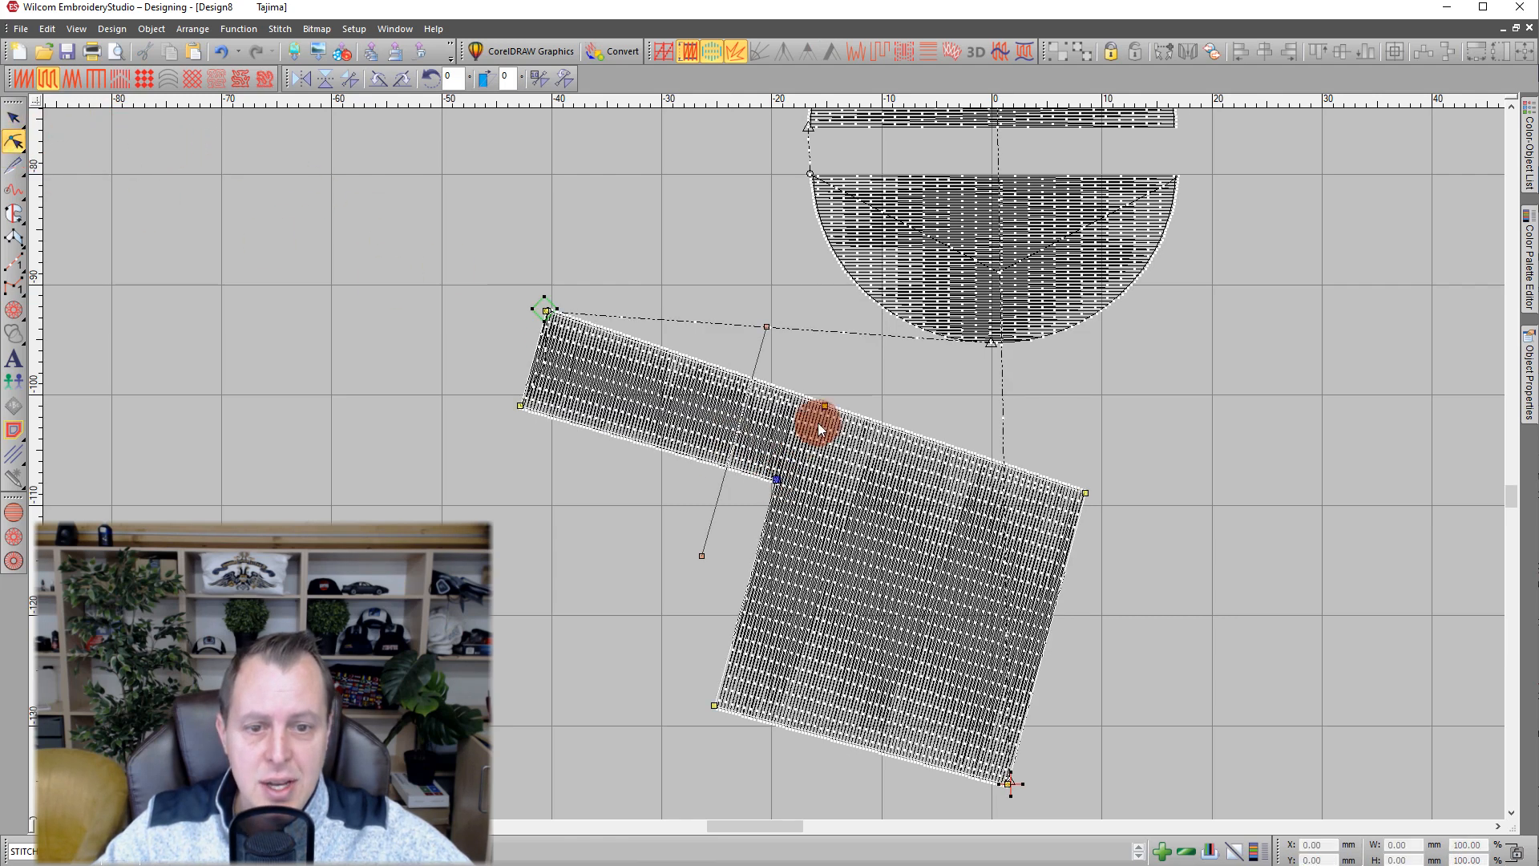
click(547, 311)
drag(552, 322, 550, 321)
Convert the inner corner node to a curve, move it about 5 mm left and 3 mm down, and nudge the block's upper right corner up.
click(825, 406)
click(776, 478)
key(space)
drag(780, 479, 728, 510)
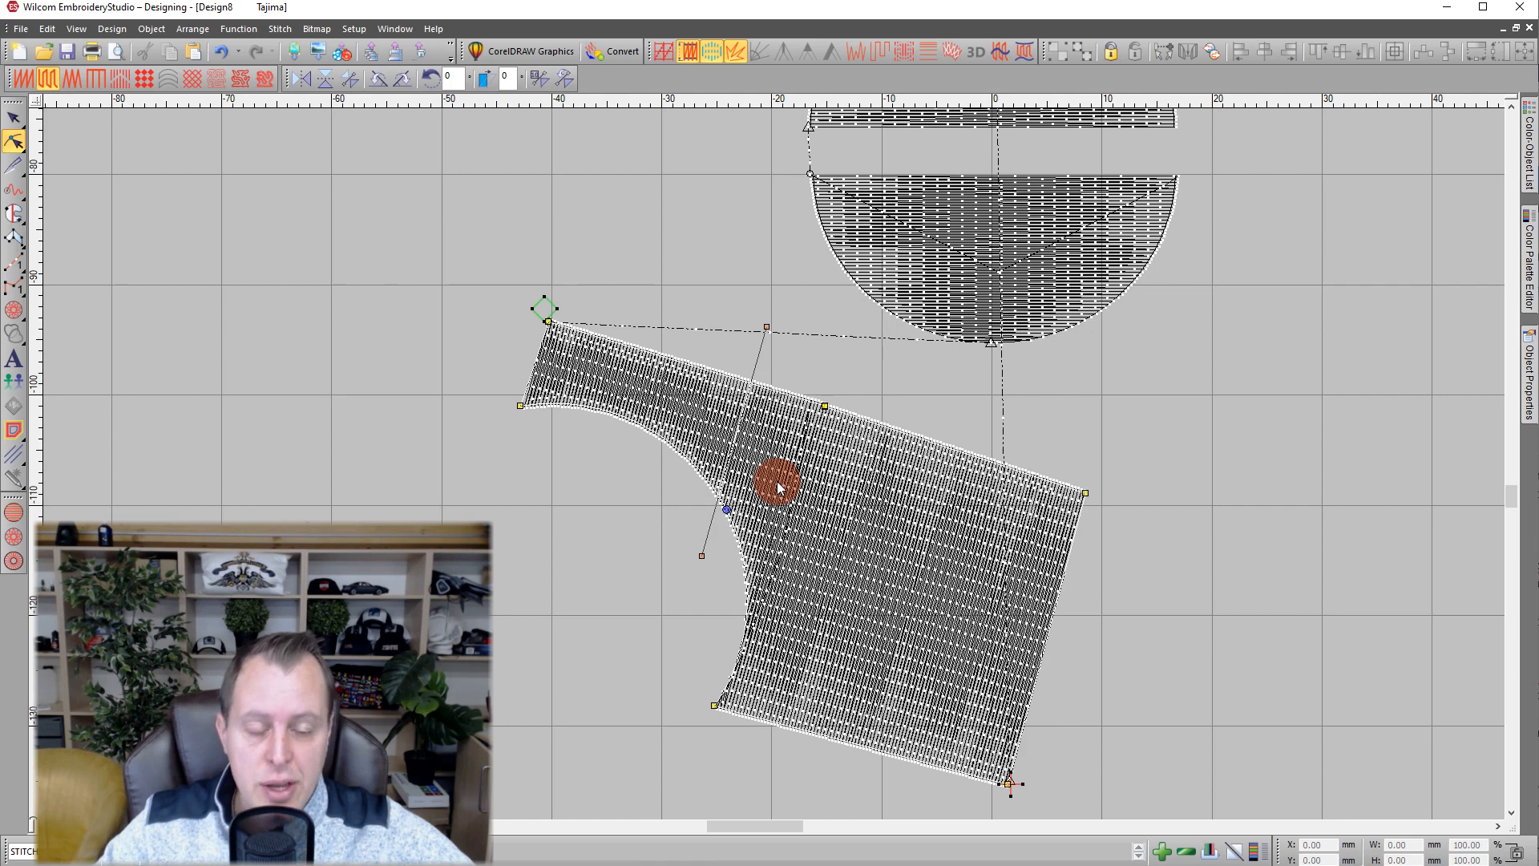
drag(1084, 495, 1088, 485)
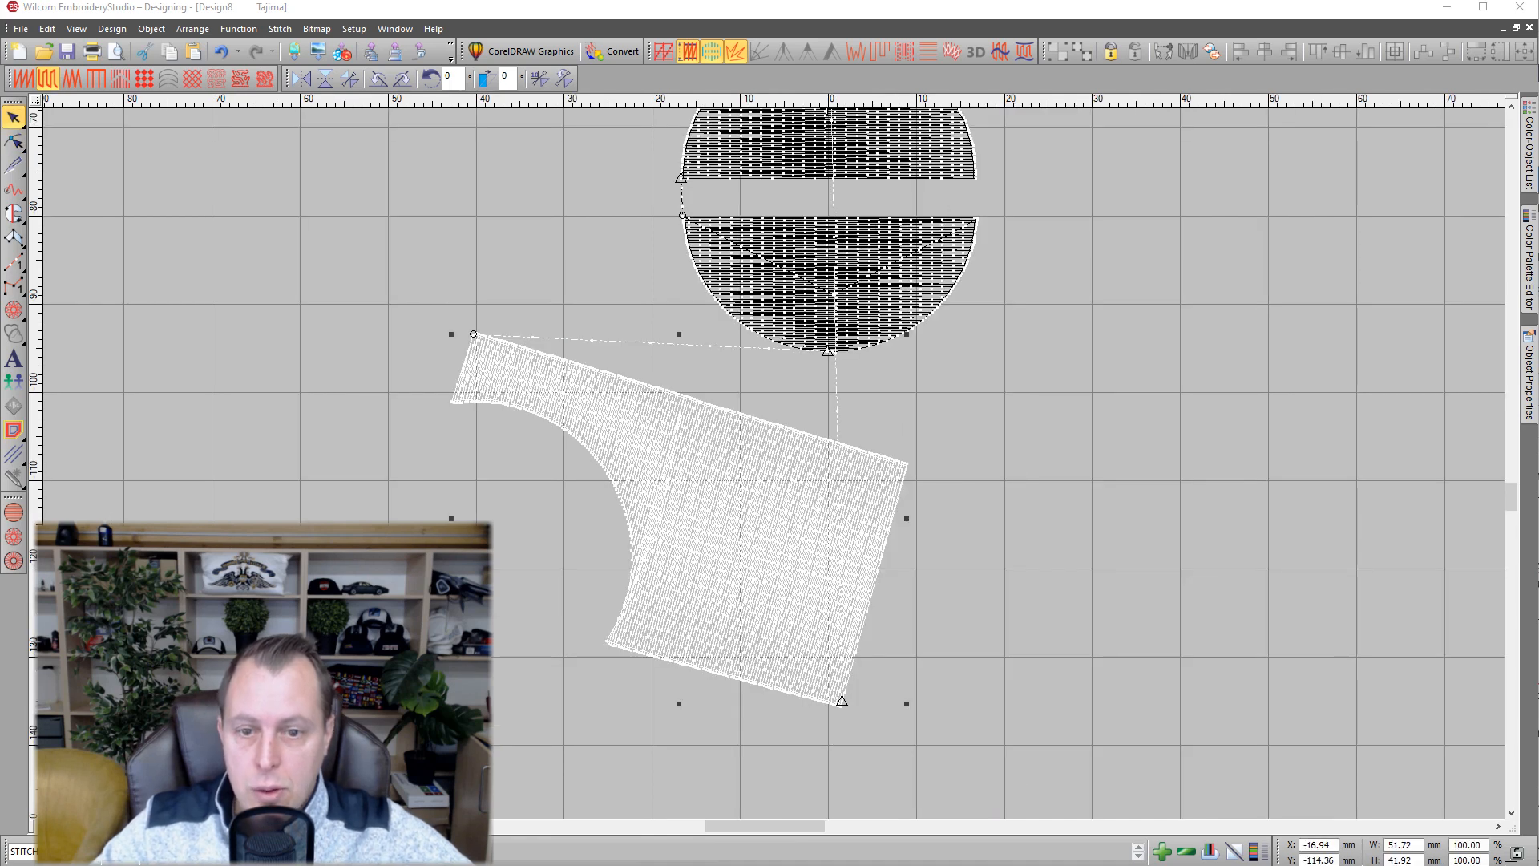
Digitize an oval hole about 12 by 11 mm in the middle of the tilted fill shape's block.
click(678, 453)
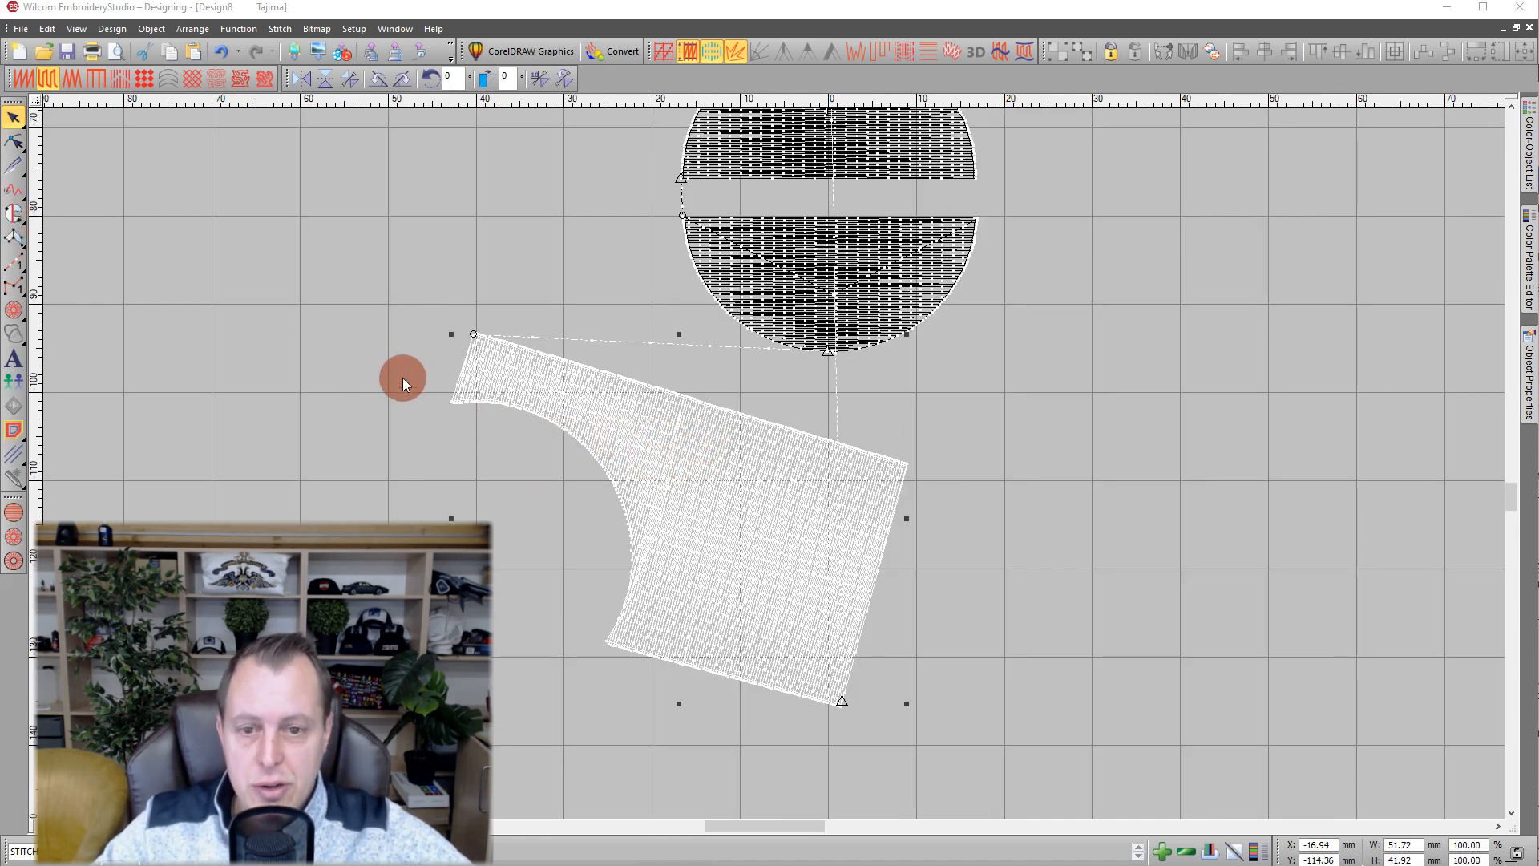
click(14, 215)
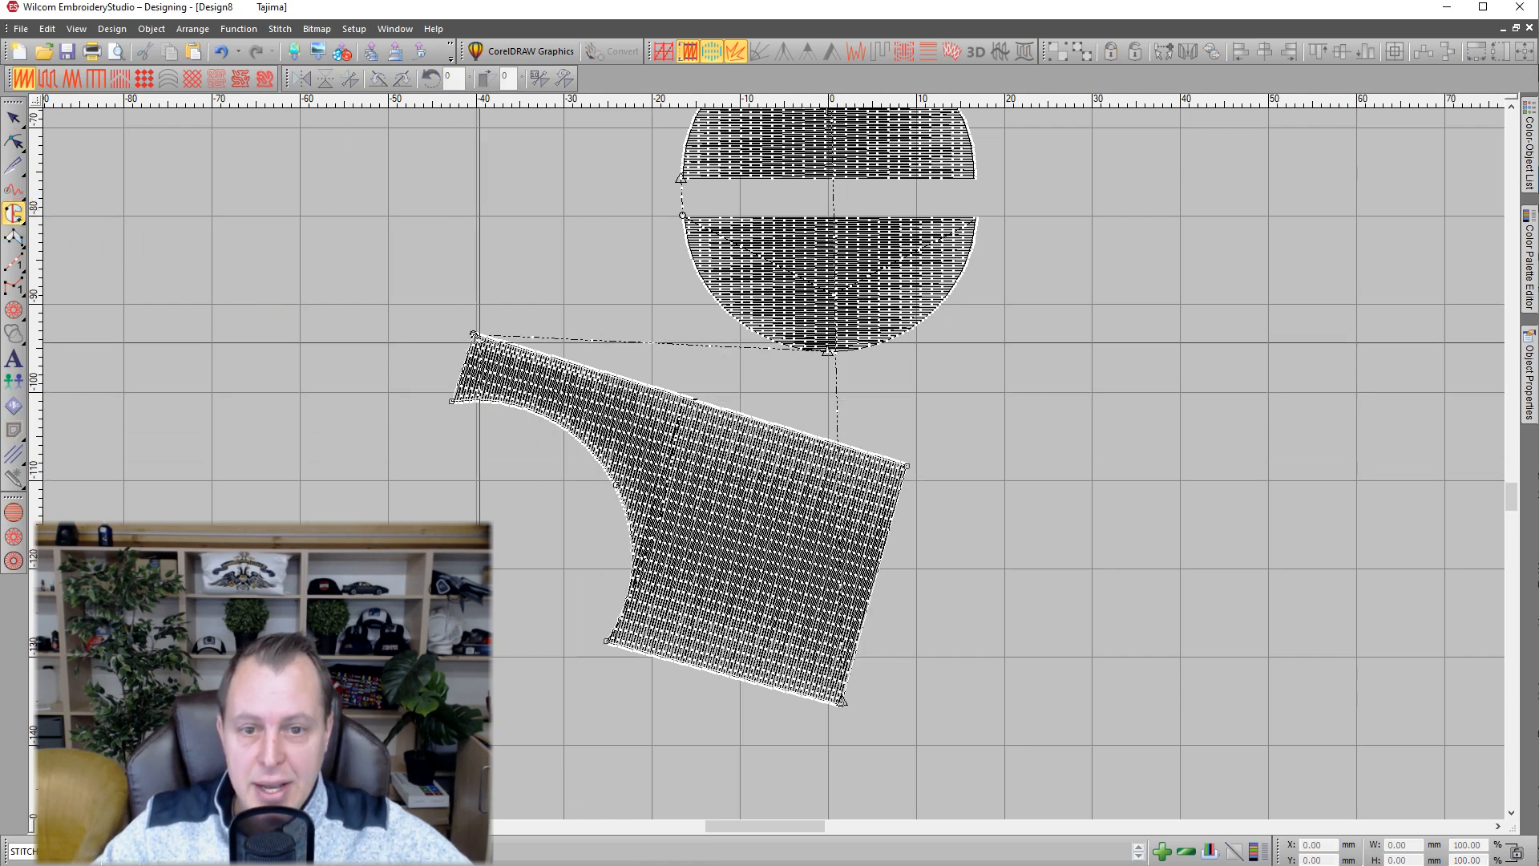
scroll(766, 513, up, 1)
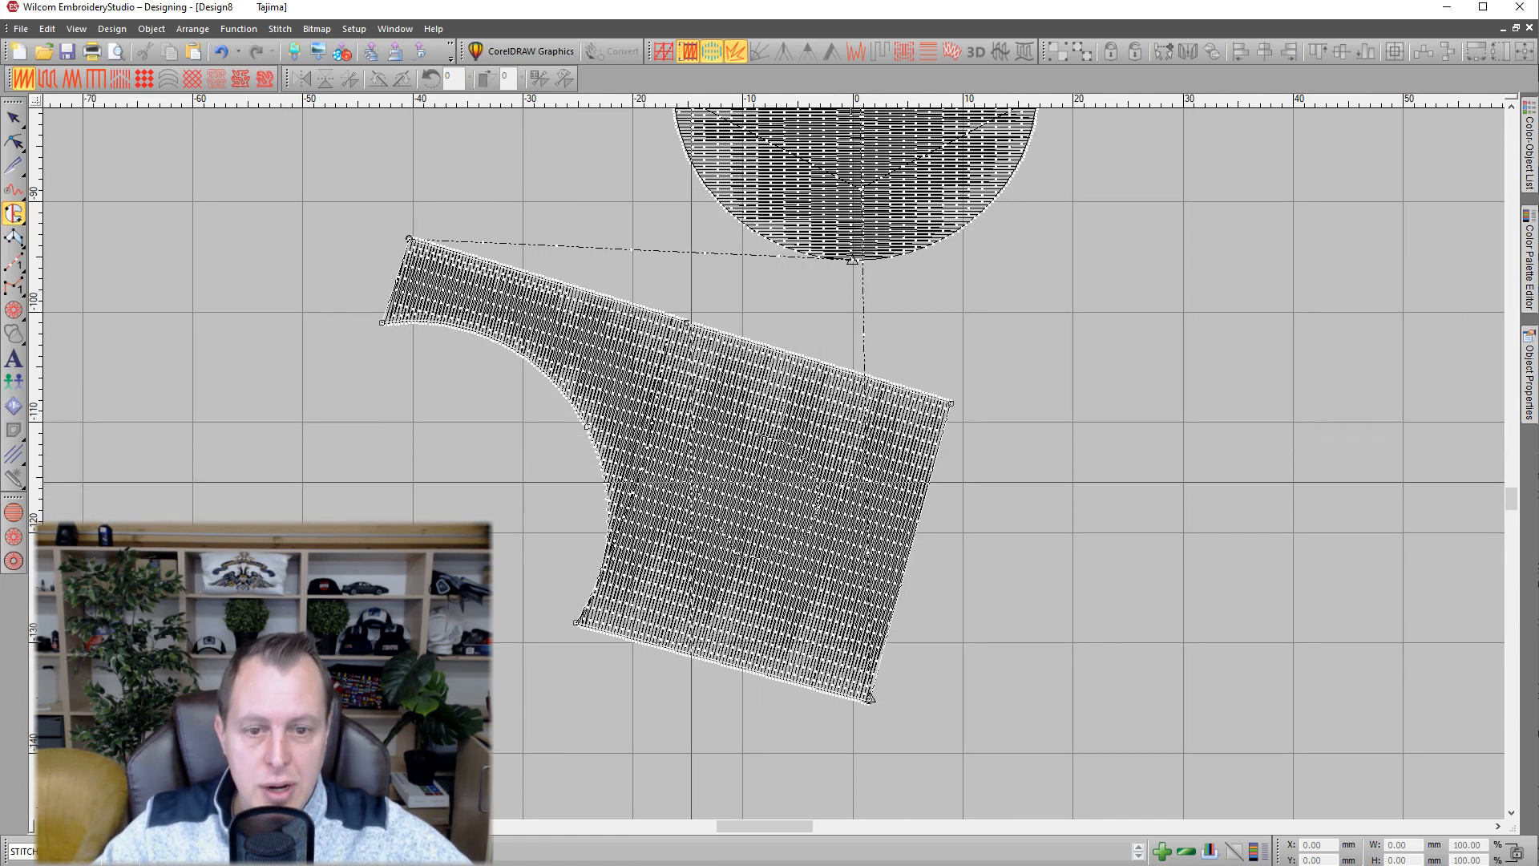
scroll(749, 459, up, 2)
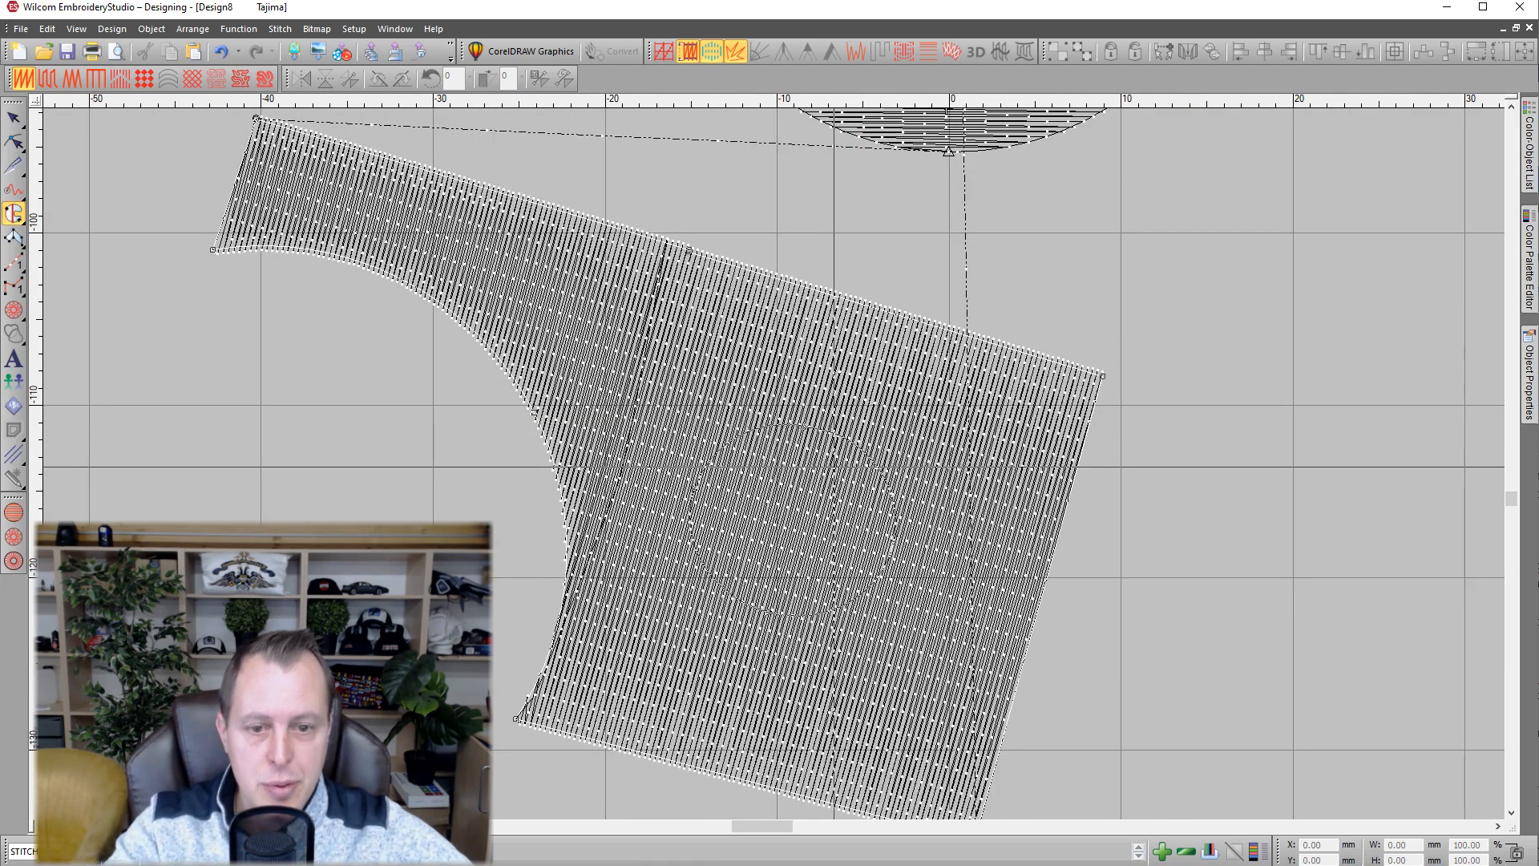
key(Return)
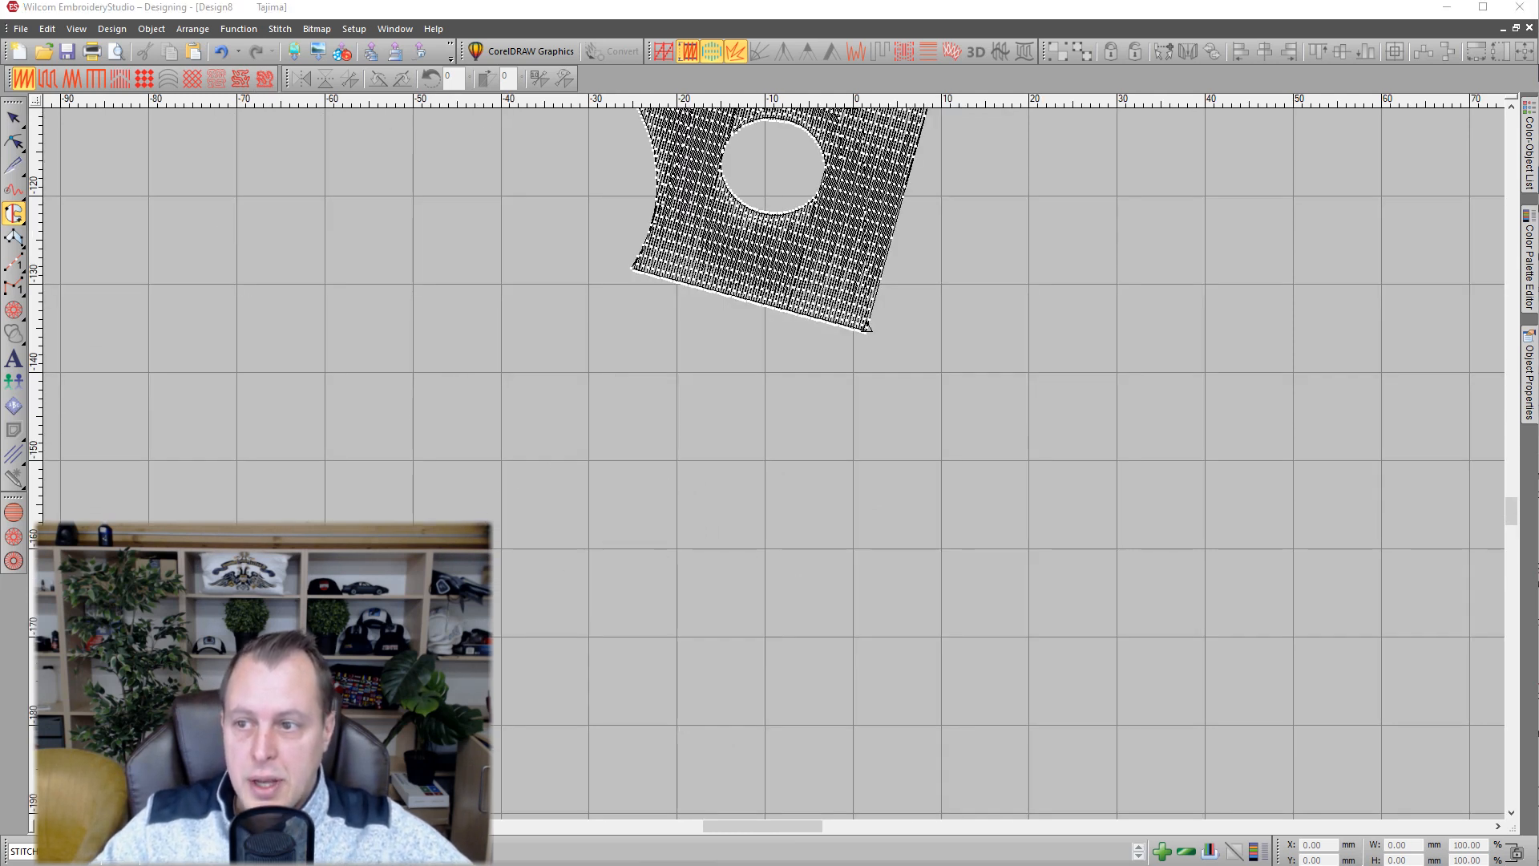
Digitize a satin column about 3 mm wide below the tilted shape, running about 30 mm straight and bending down for the last 16 mm.
click(15, 242)
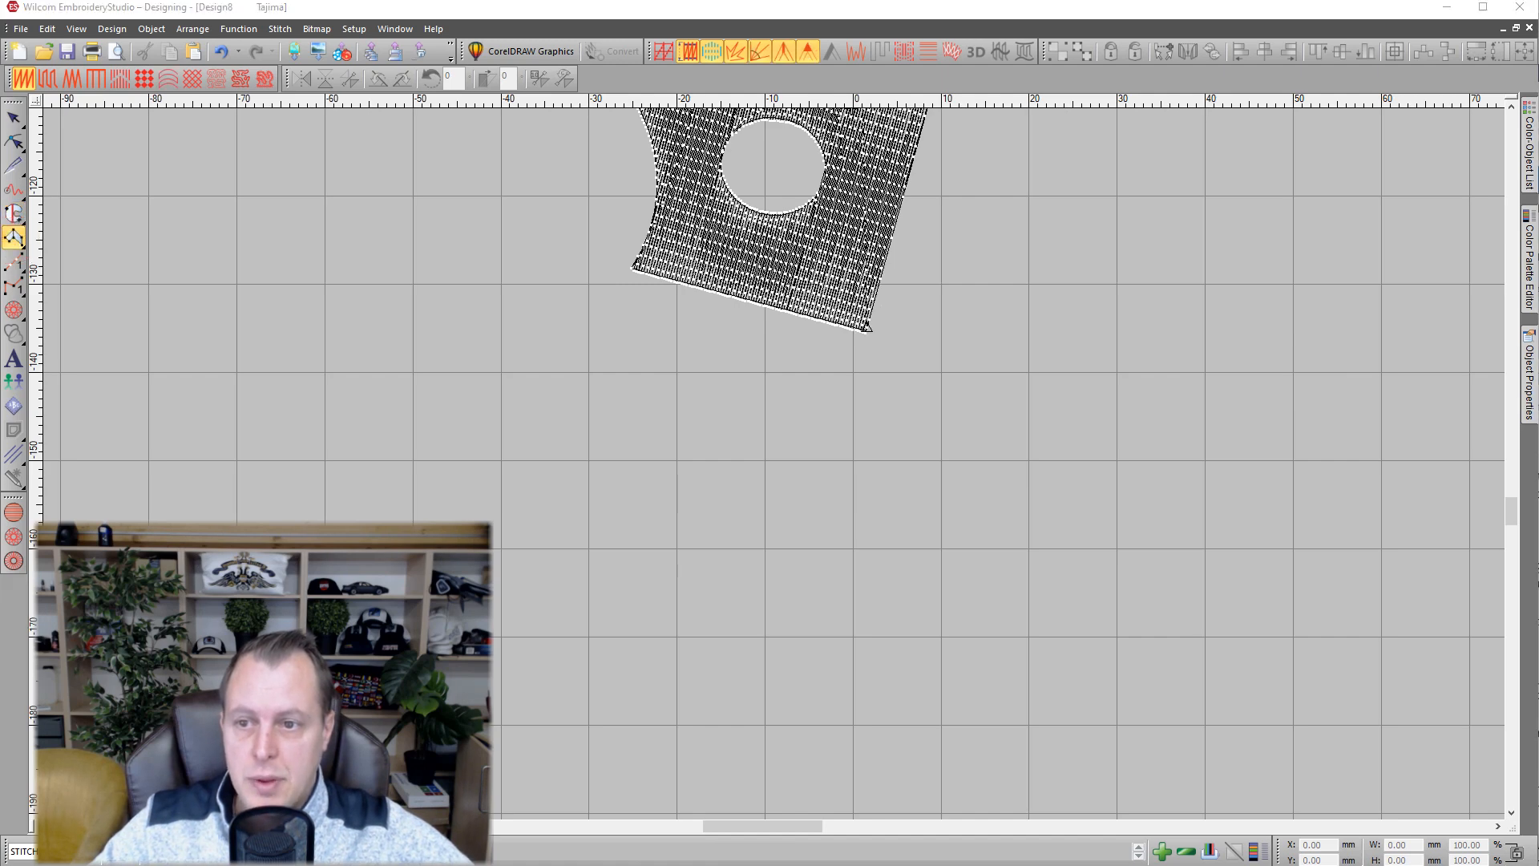
click(15, 242)
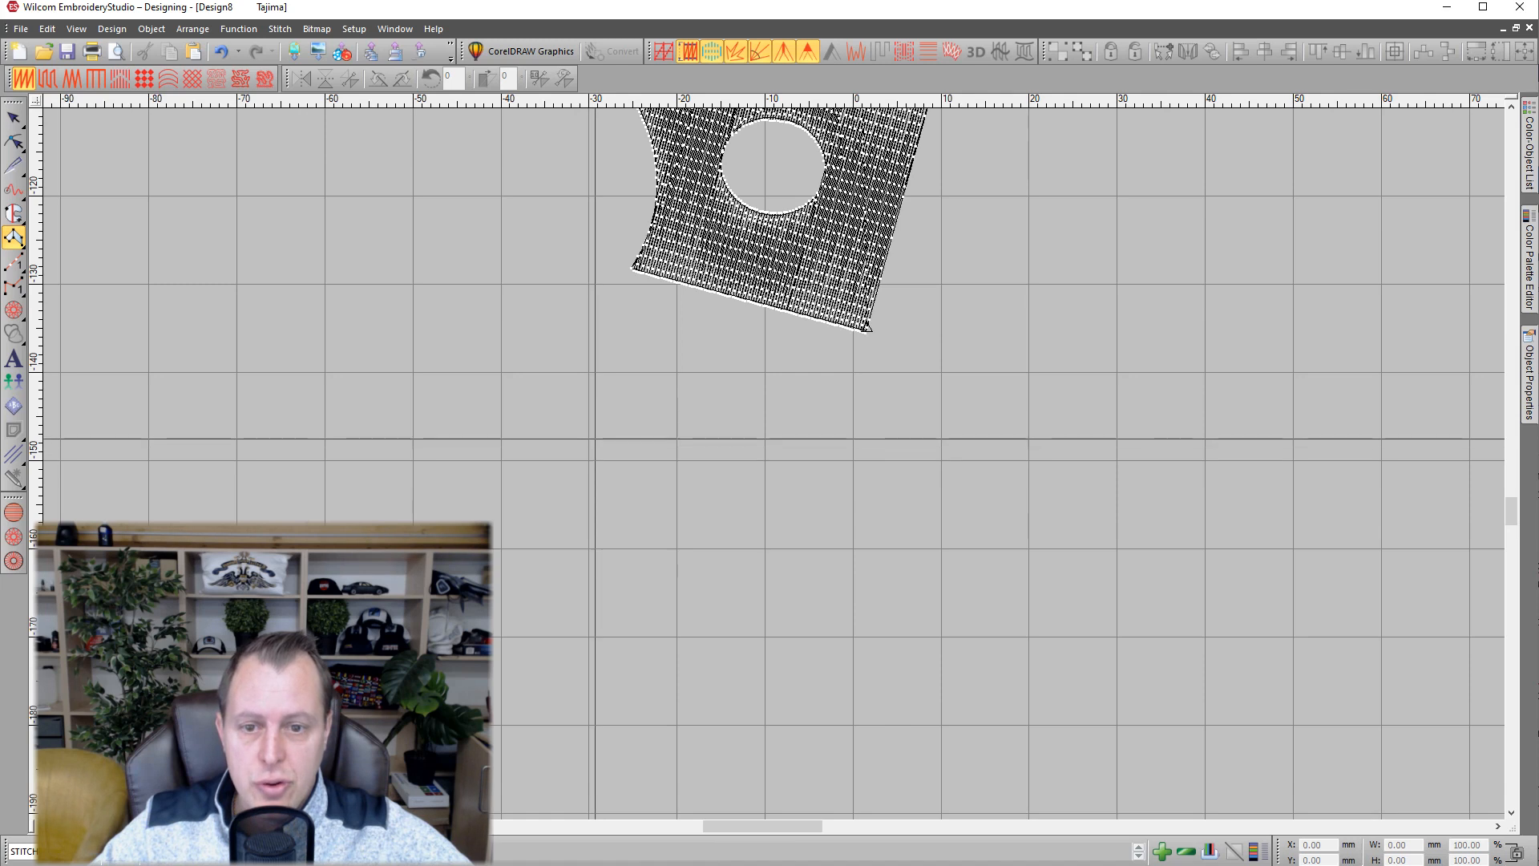
click(592, 432)
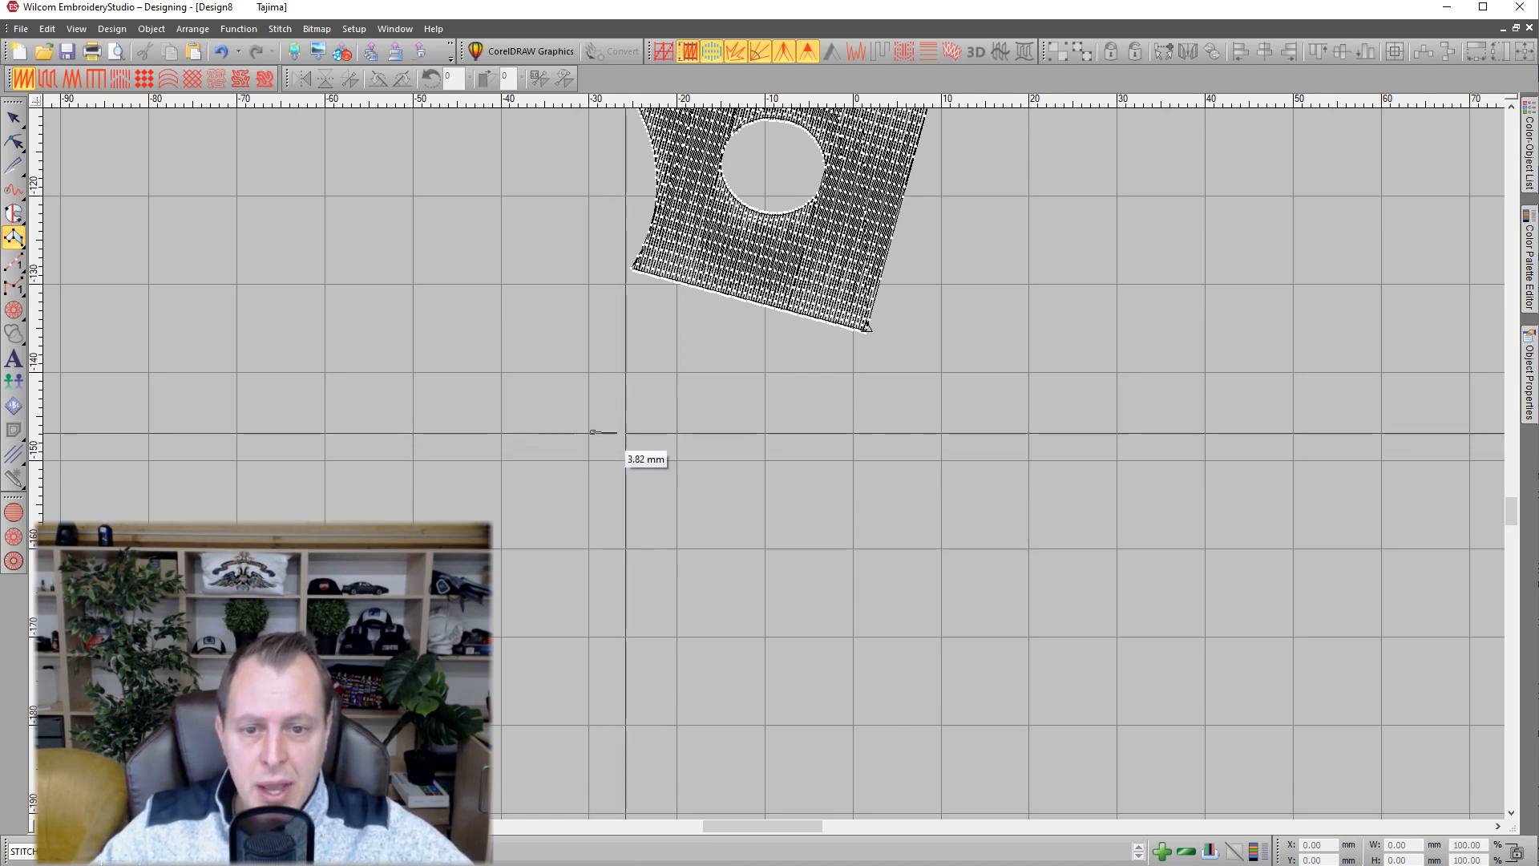
scroll(601, 460, up, 1)
click(762, 464)
click(951, 429)
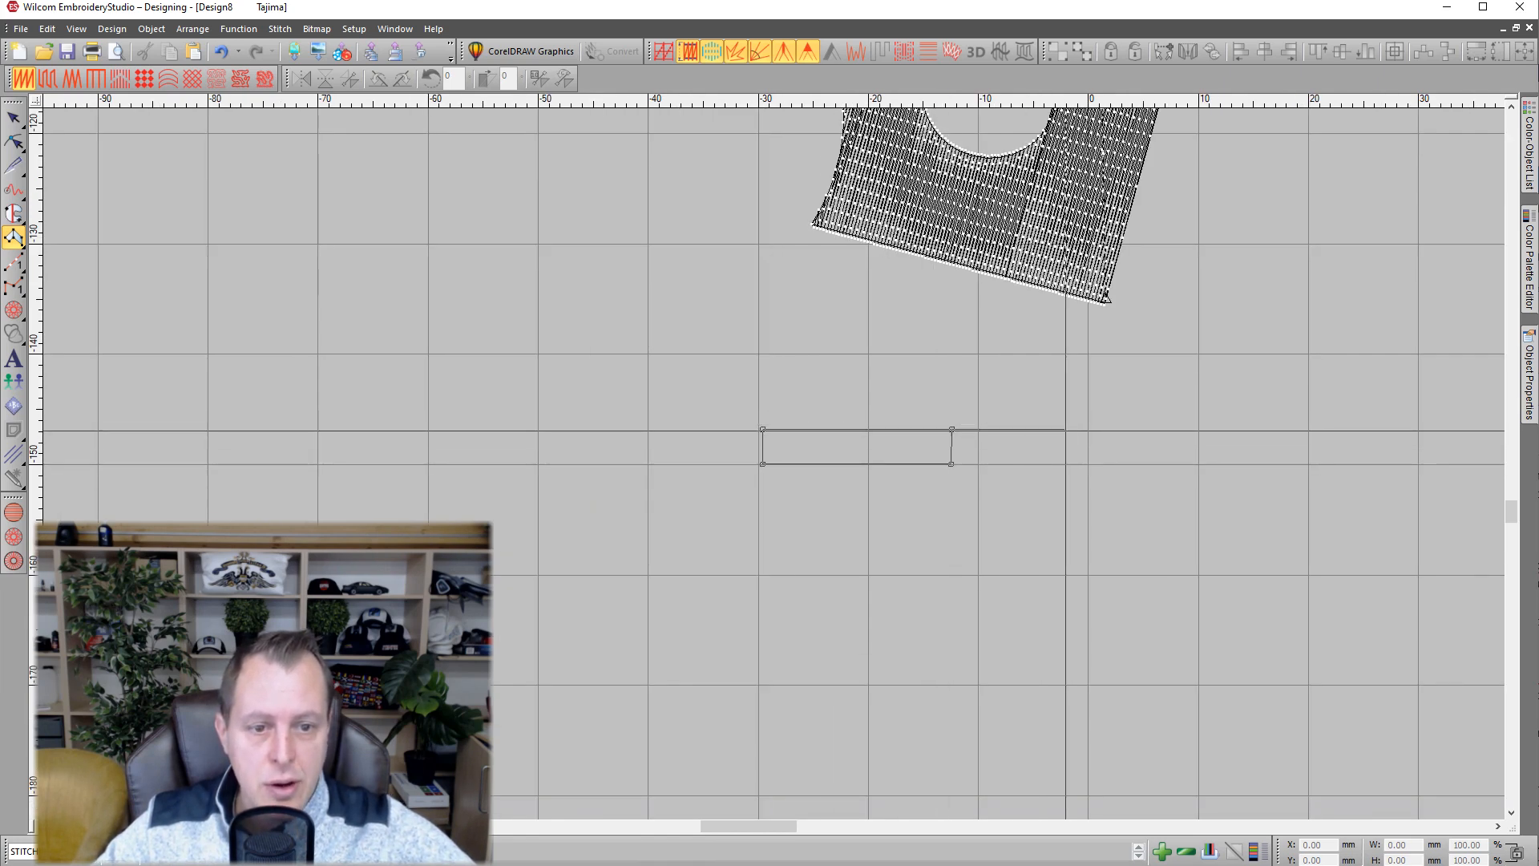
click(1093, 430)
click(1093, 462)
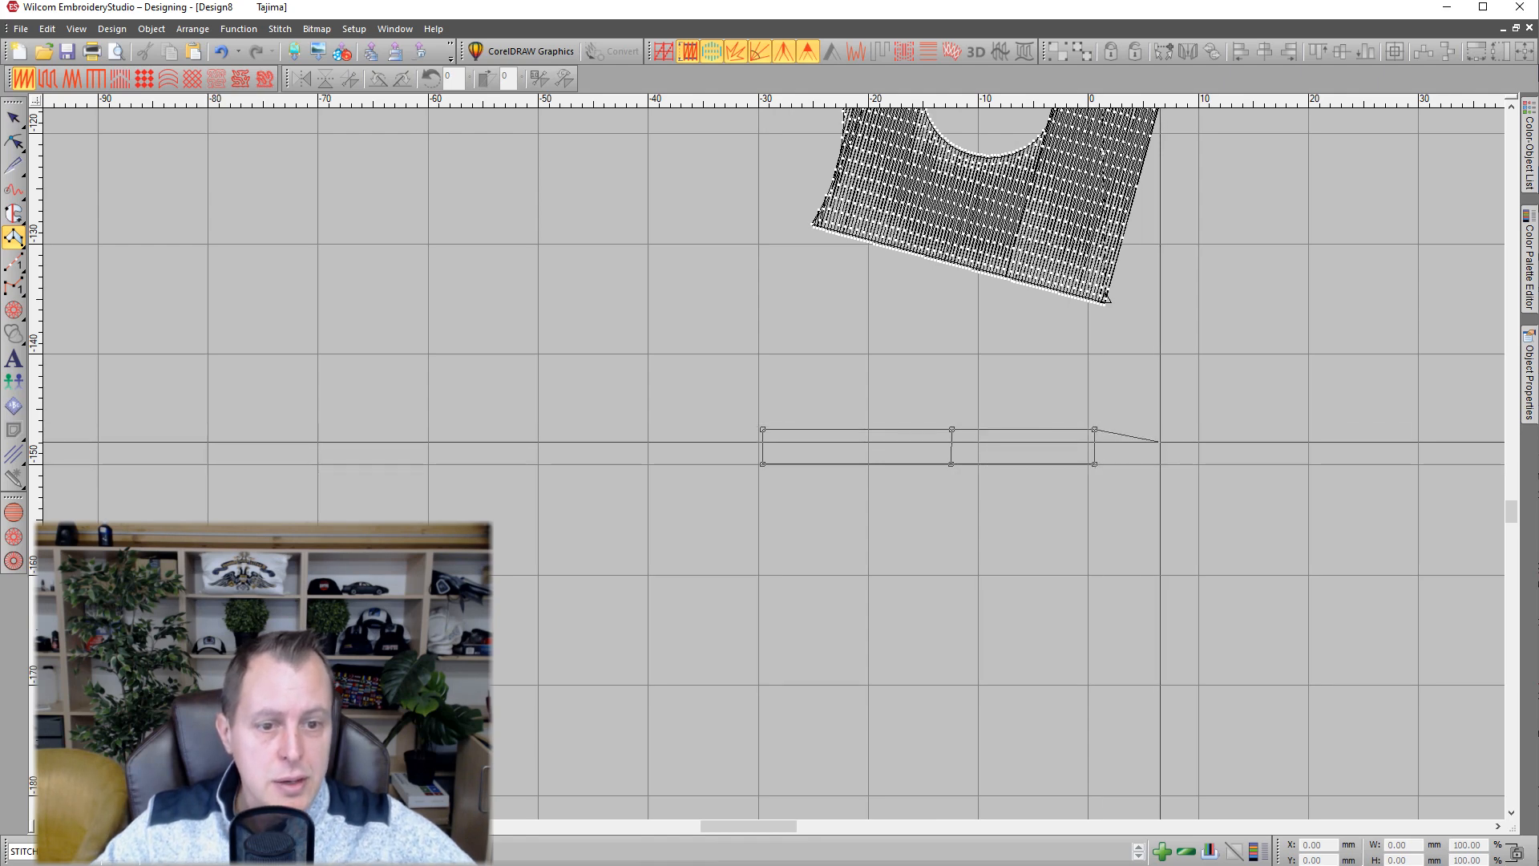
click(1196, 453)
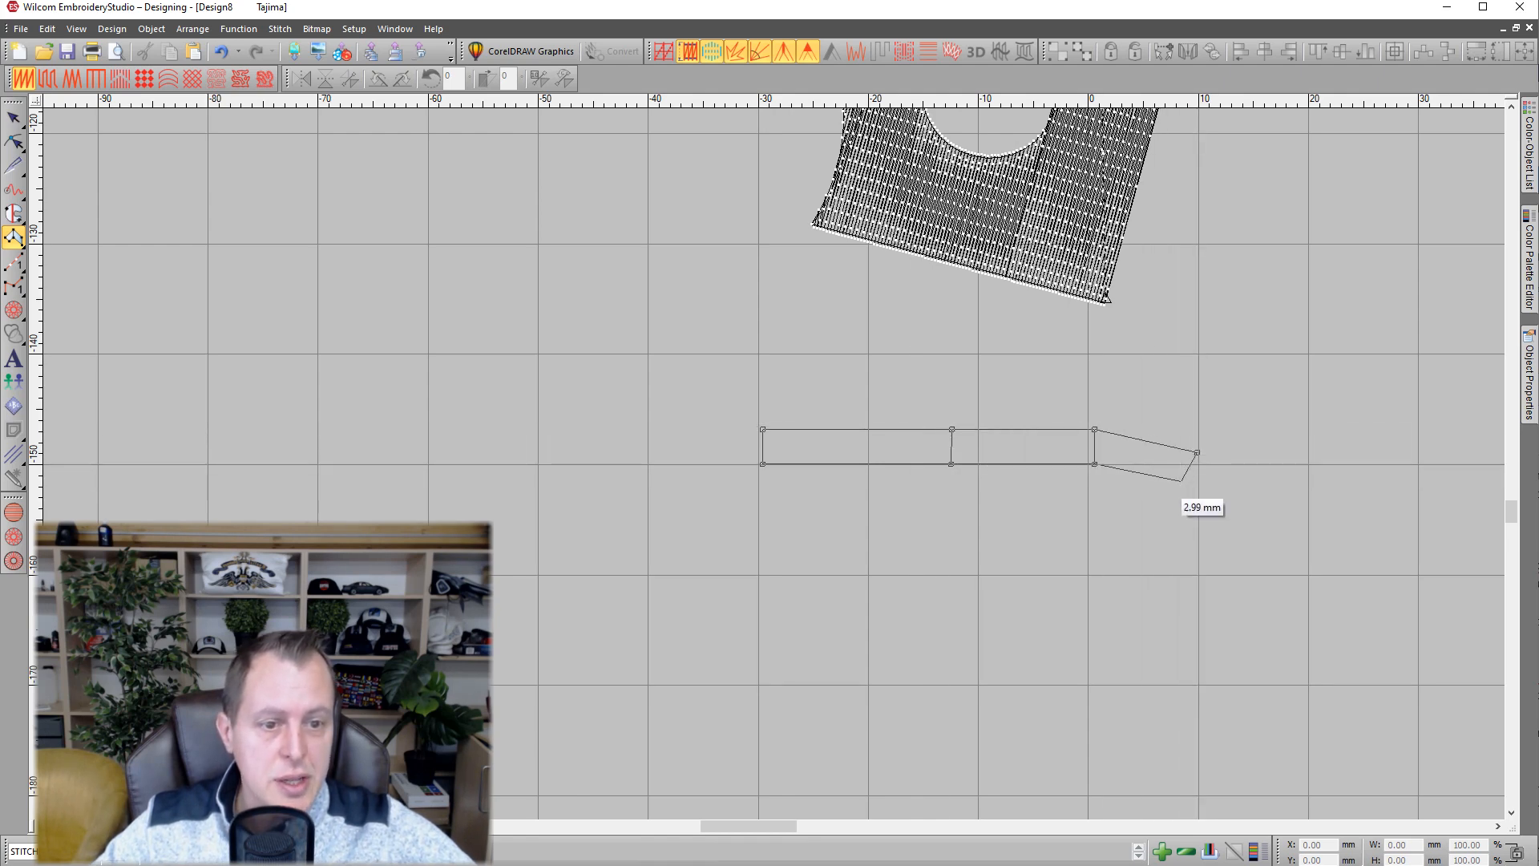
click(1183, 485)
click(1265, 487)
click(1247, 515)
key(Return)
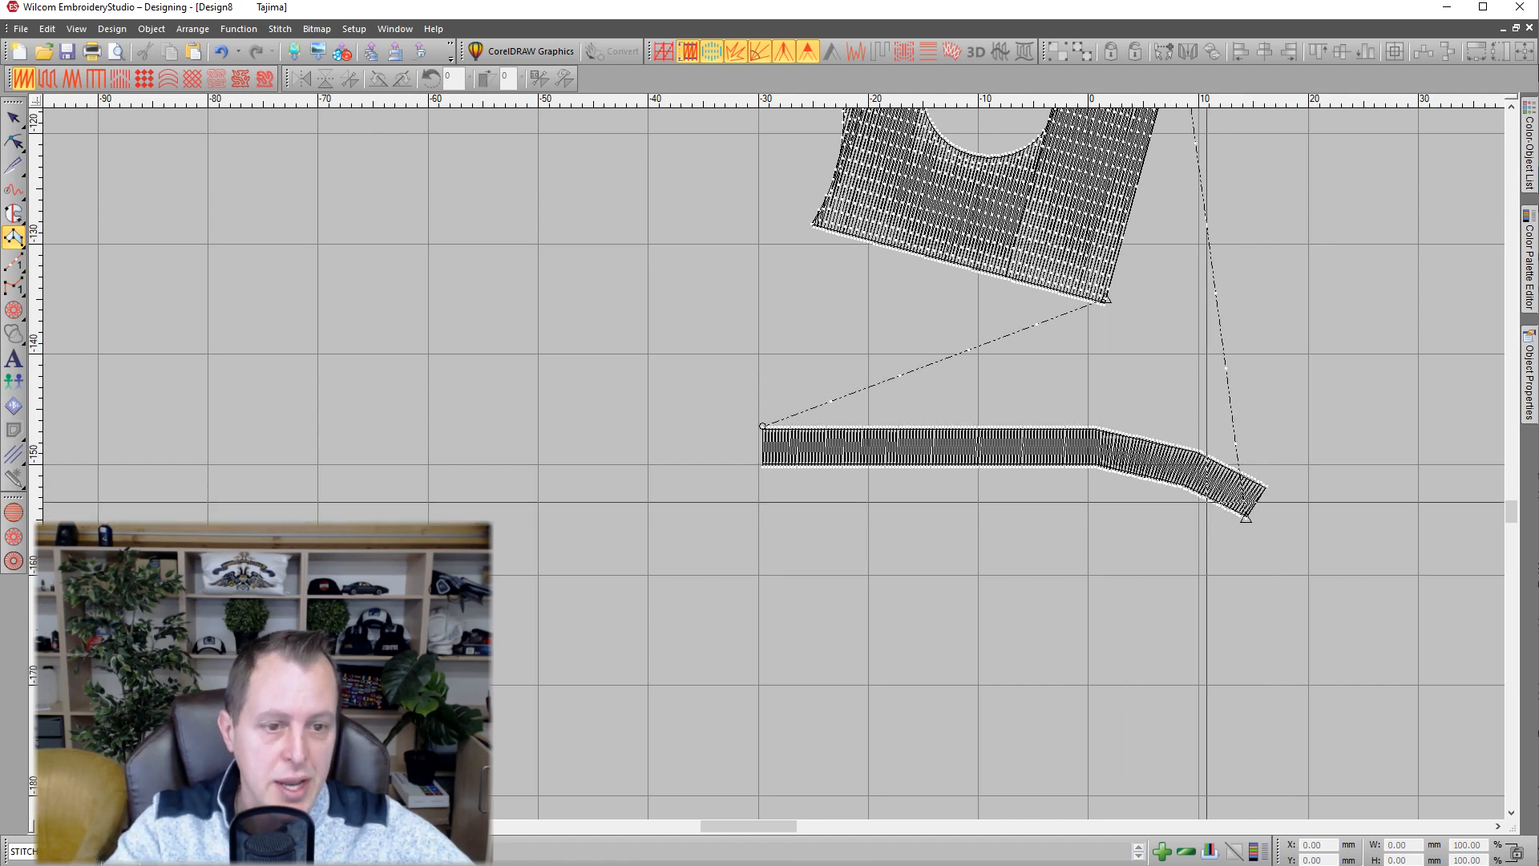
Digitize the left leg of a letter H below the bent column, a vertical satin column about 5 mm wide and 13 mm high.
scroll(1110, 476, up, 2)
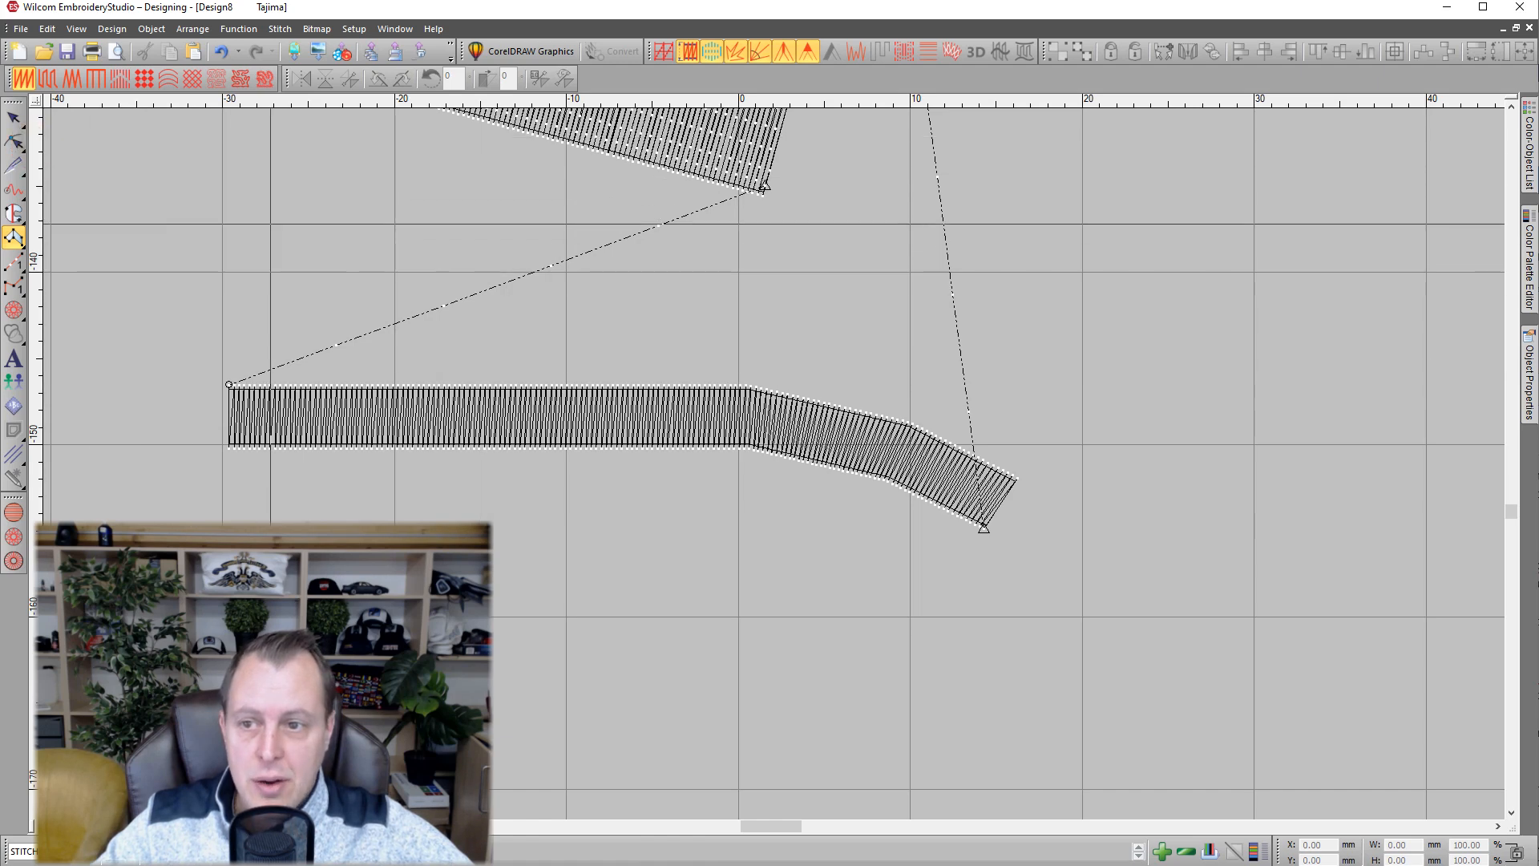
click(24, 90)
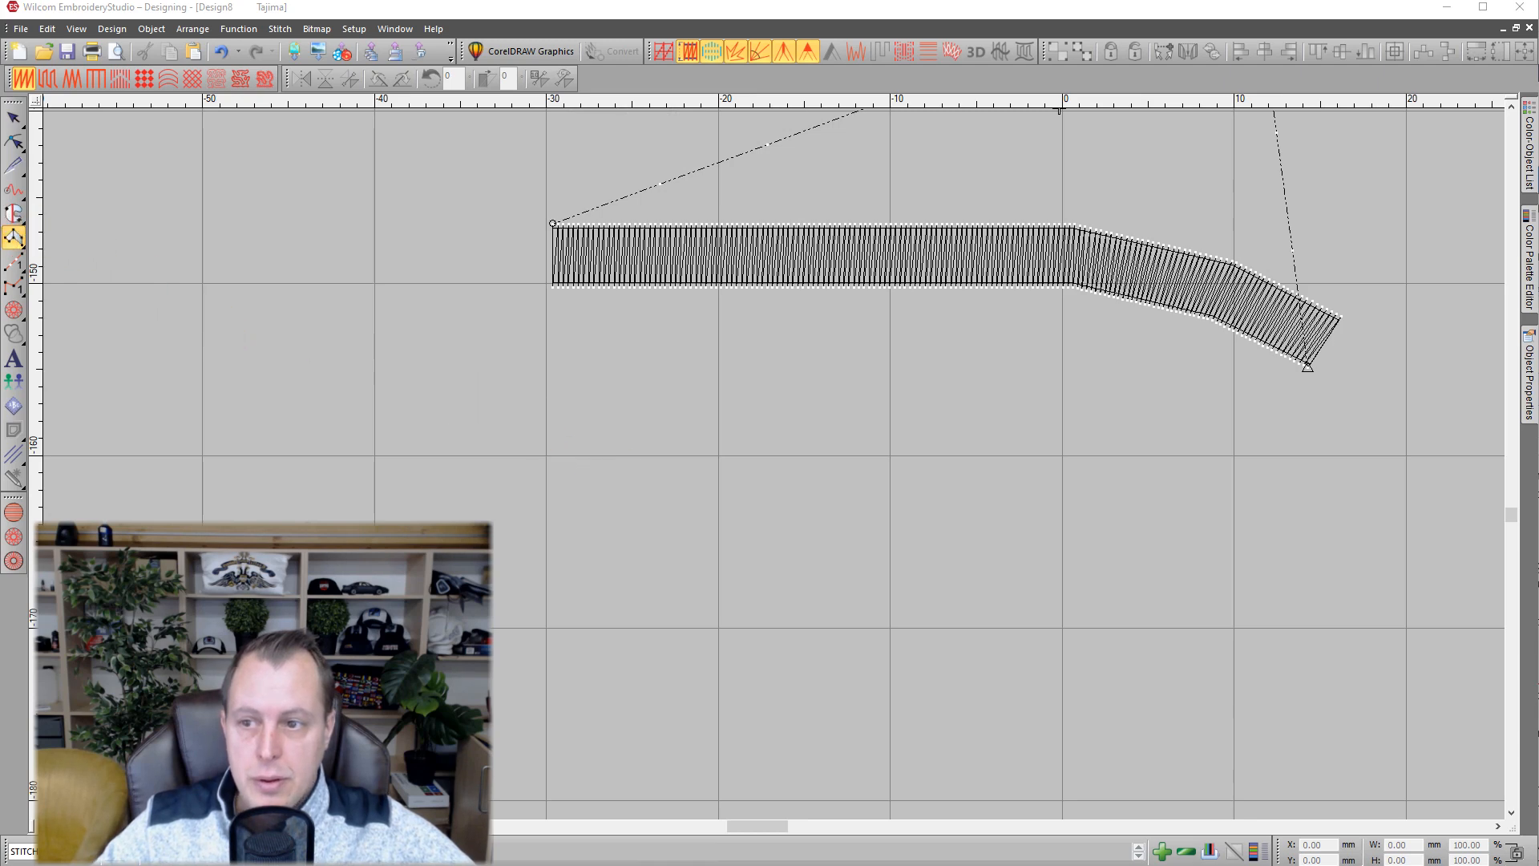
click(718, 585)
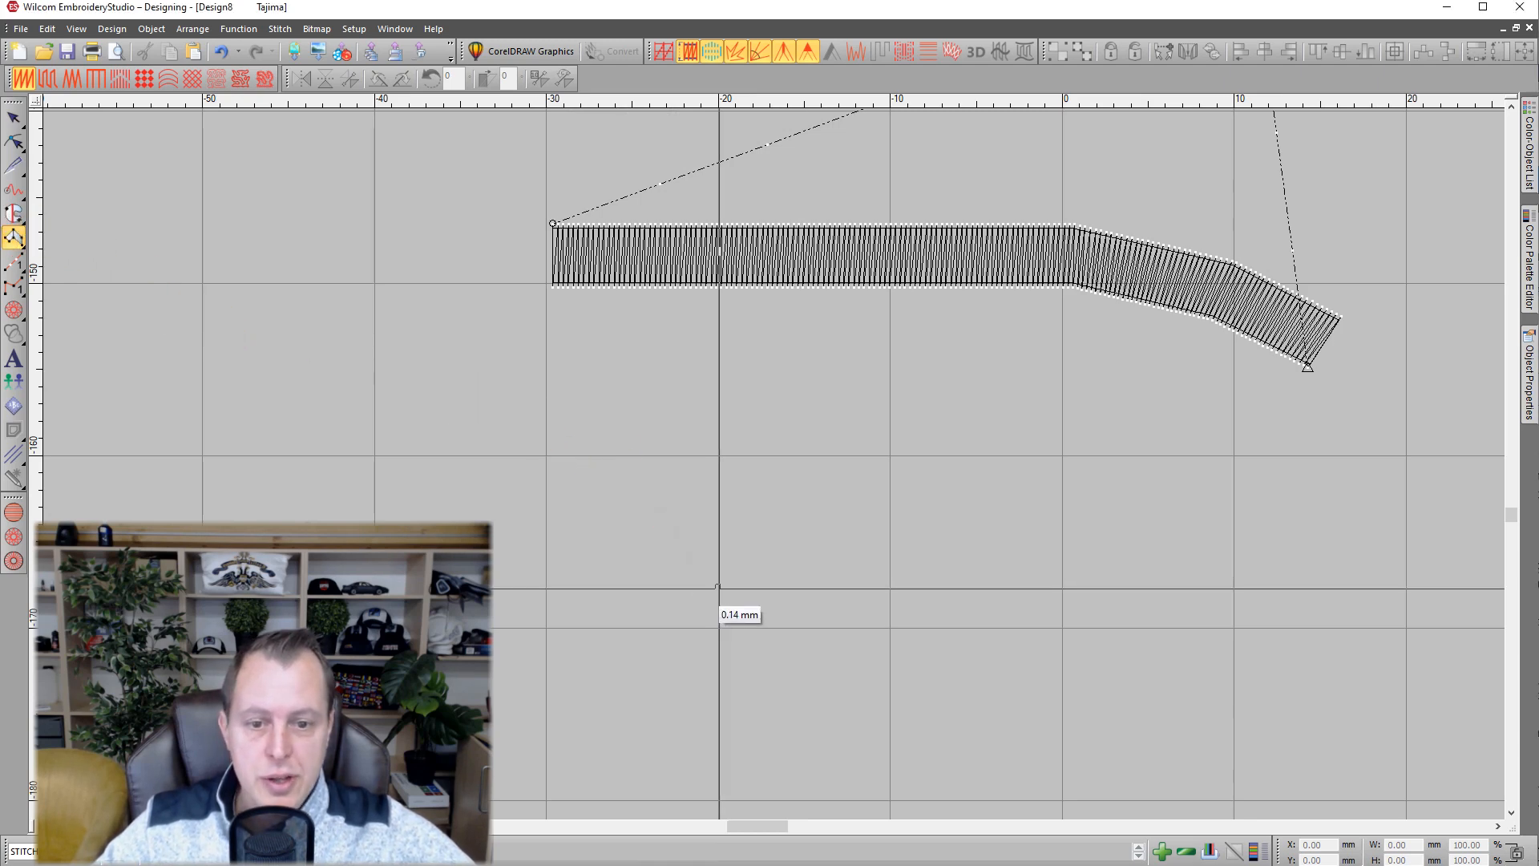
click(806, 585)
click(718, 364)
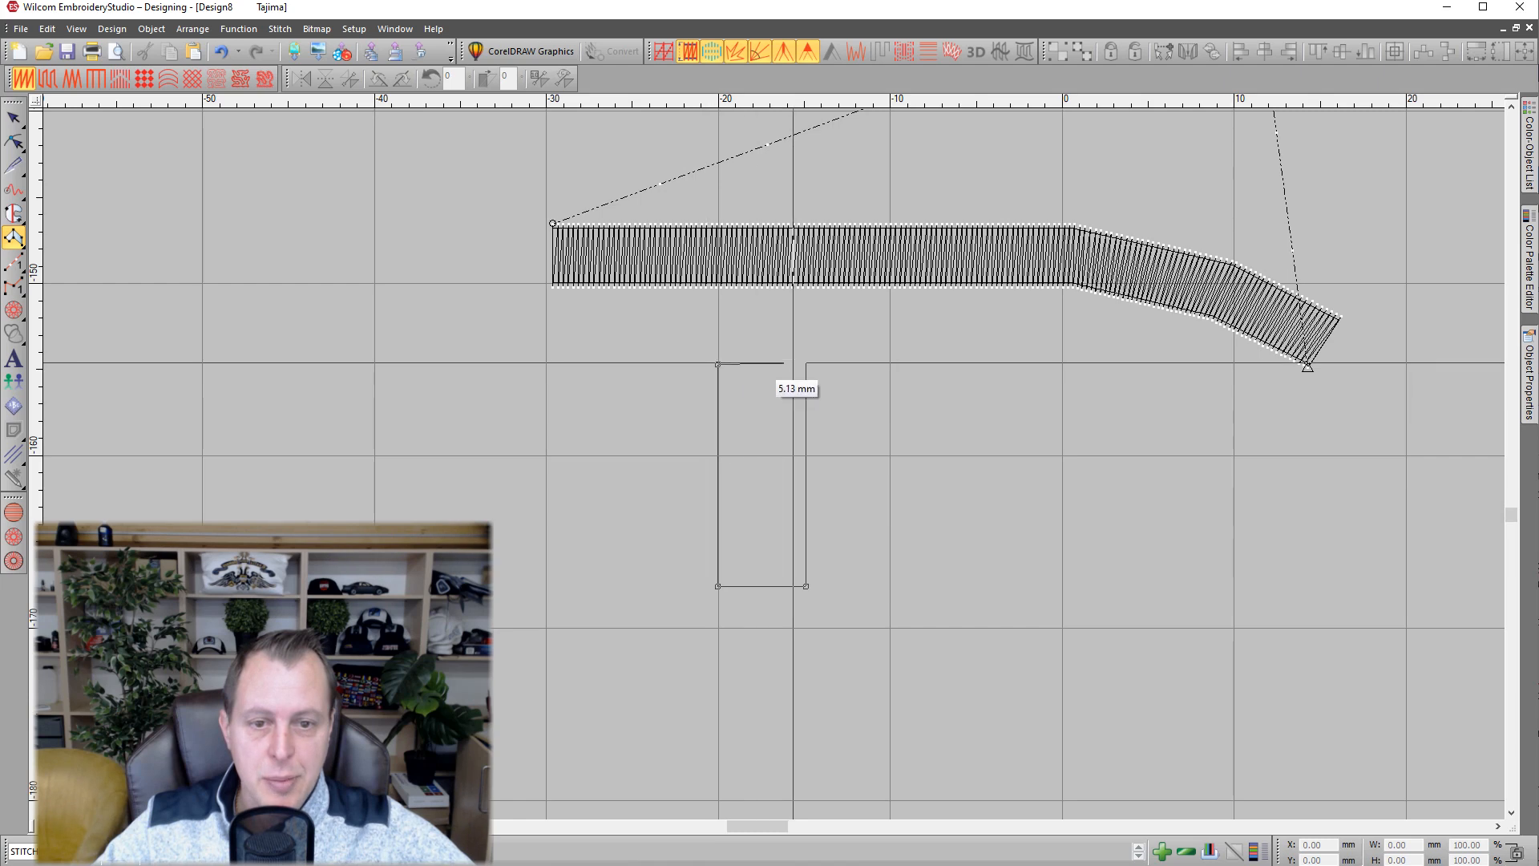
click(806, 365)
key(Return)
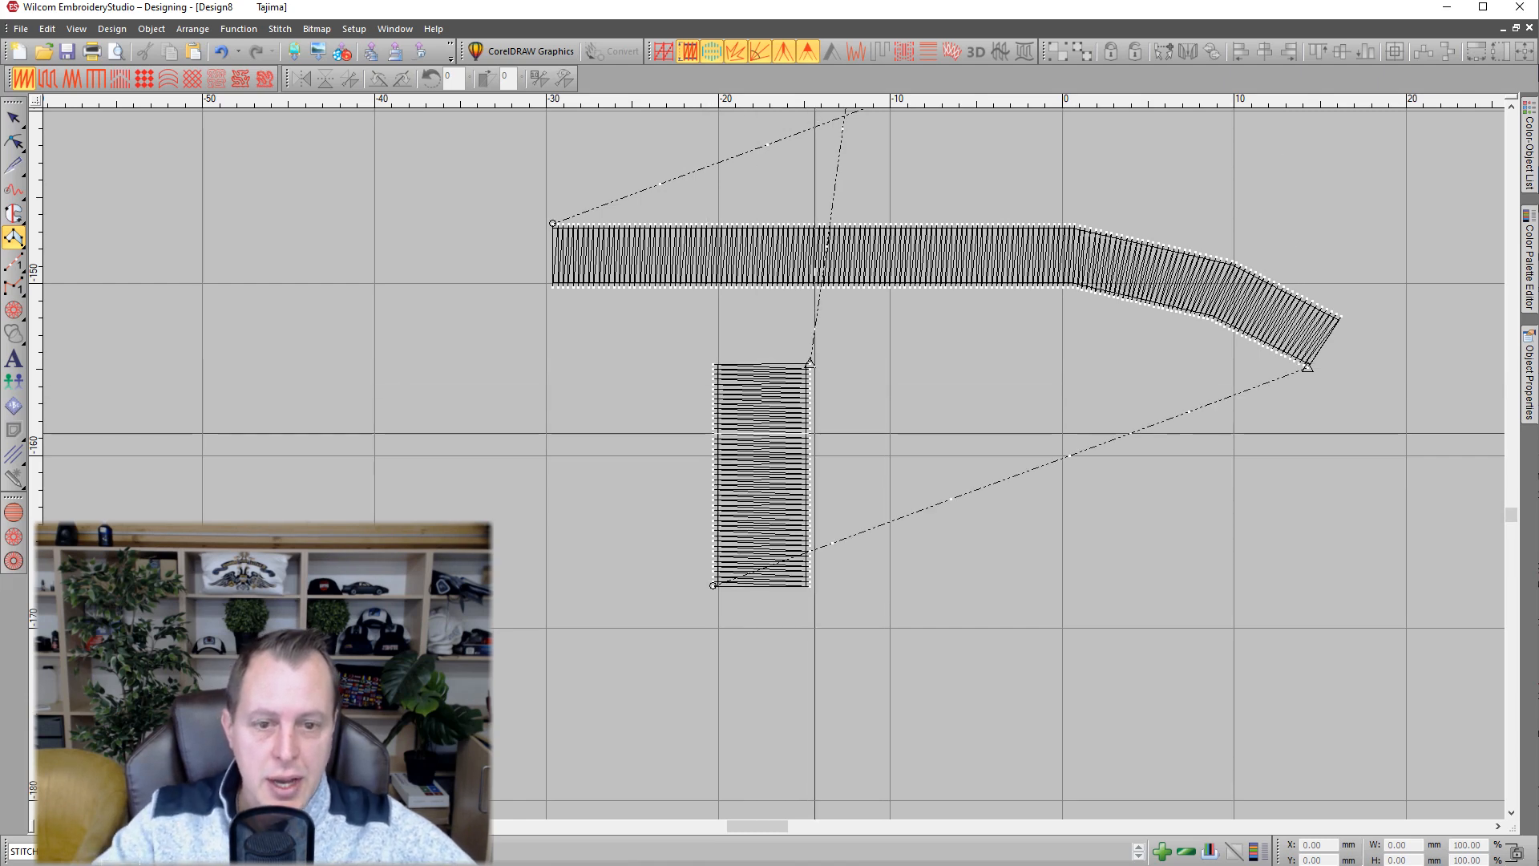
Digitize the H's crossbar as a satin column about 6 by 3 mm, starting just inside the left leg.
click(802, 498)
click(799, 447)
click(904, 497)
key(Return)
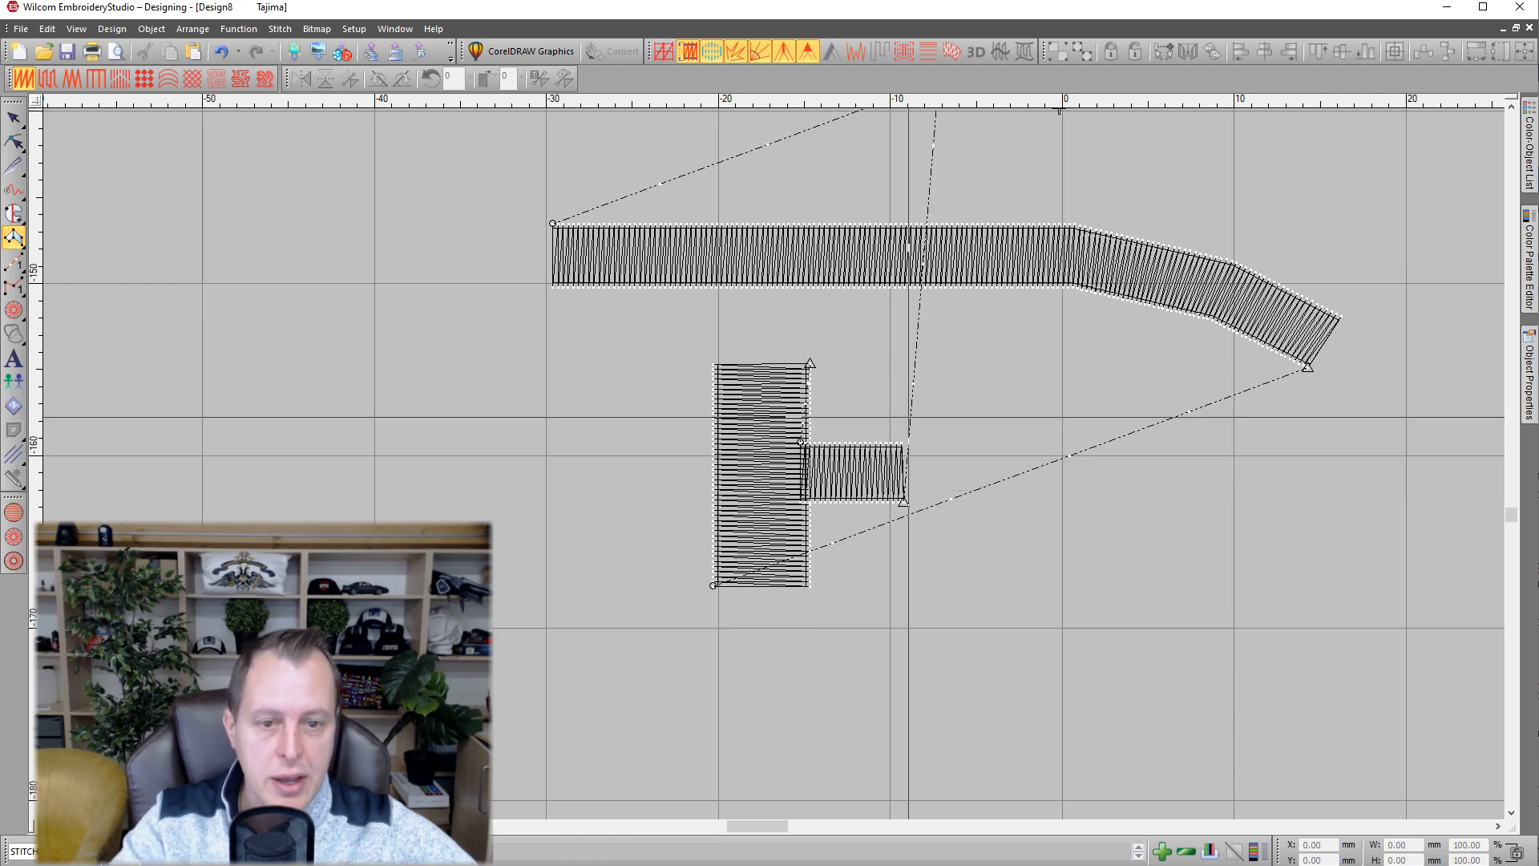
Digitize the H's right leg as a vertical satin column about 5 by 13 mm, overlapping the crossbar's end.
click(892, 364)
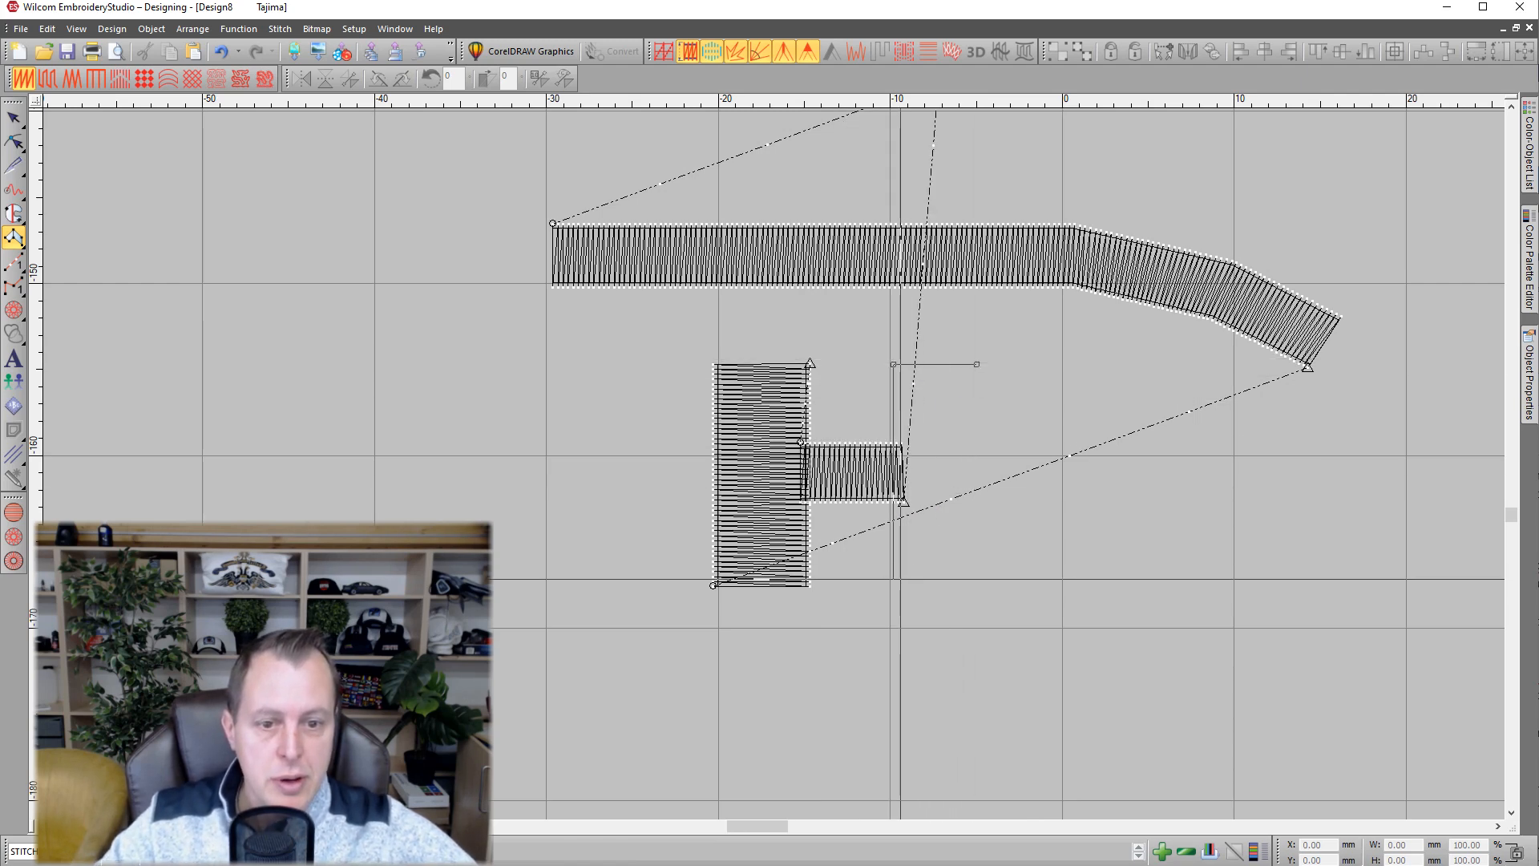
click(892, 585)
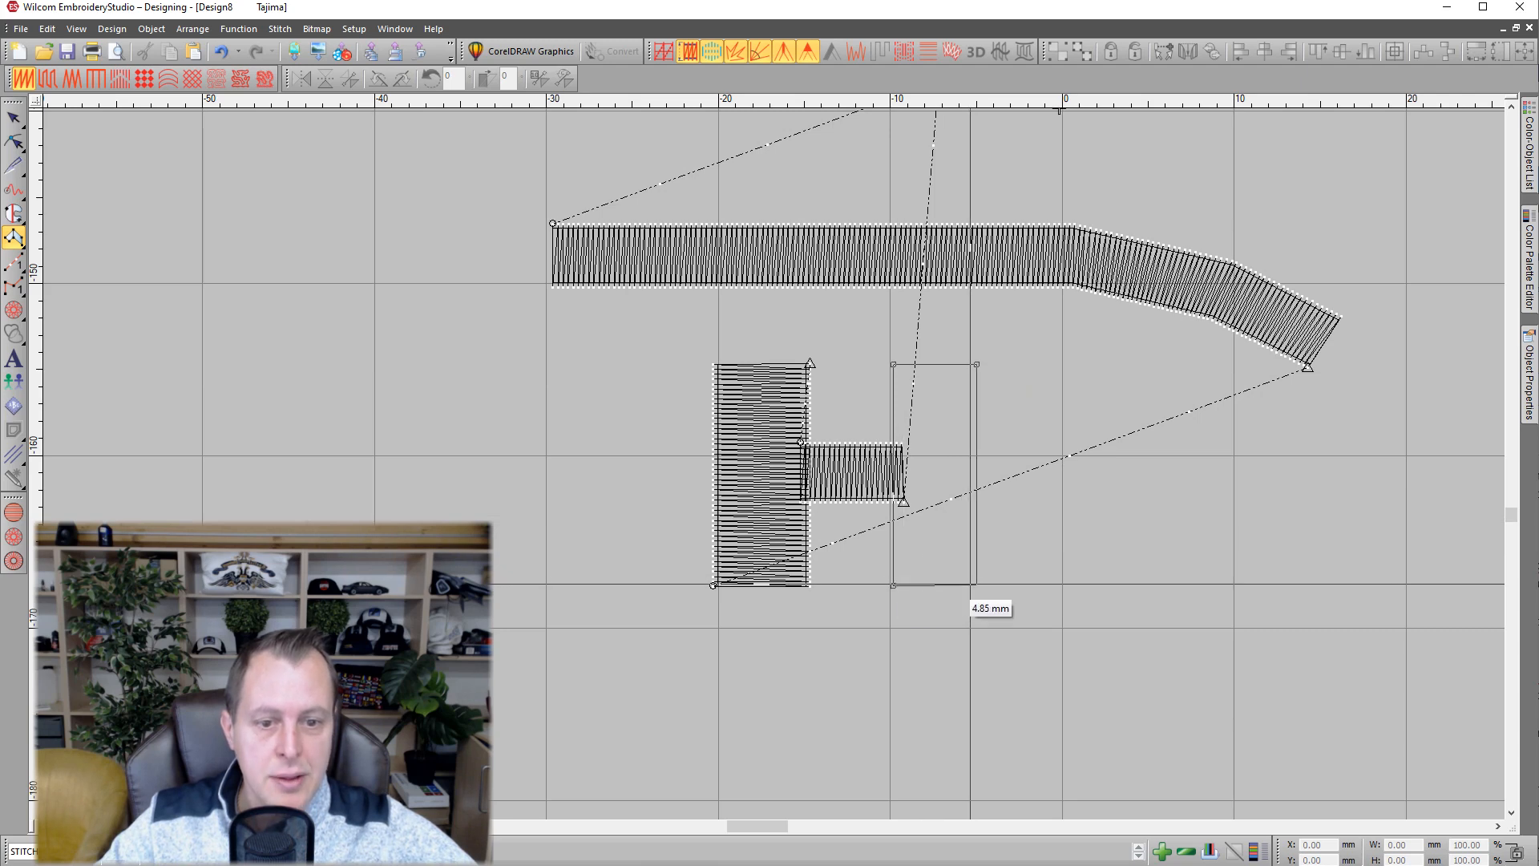
click(978, 585)
key(Return)
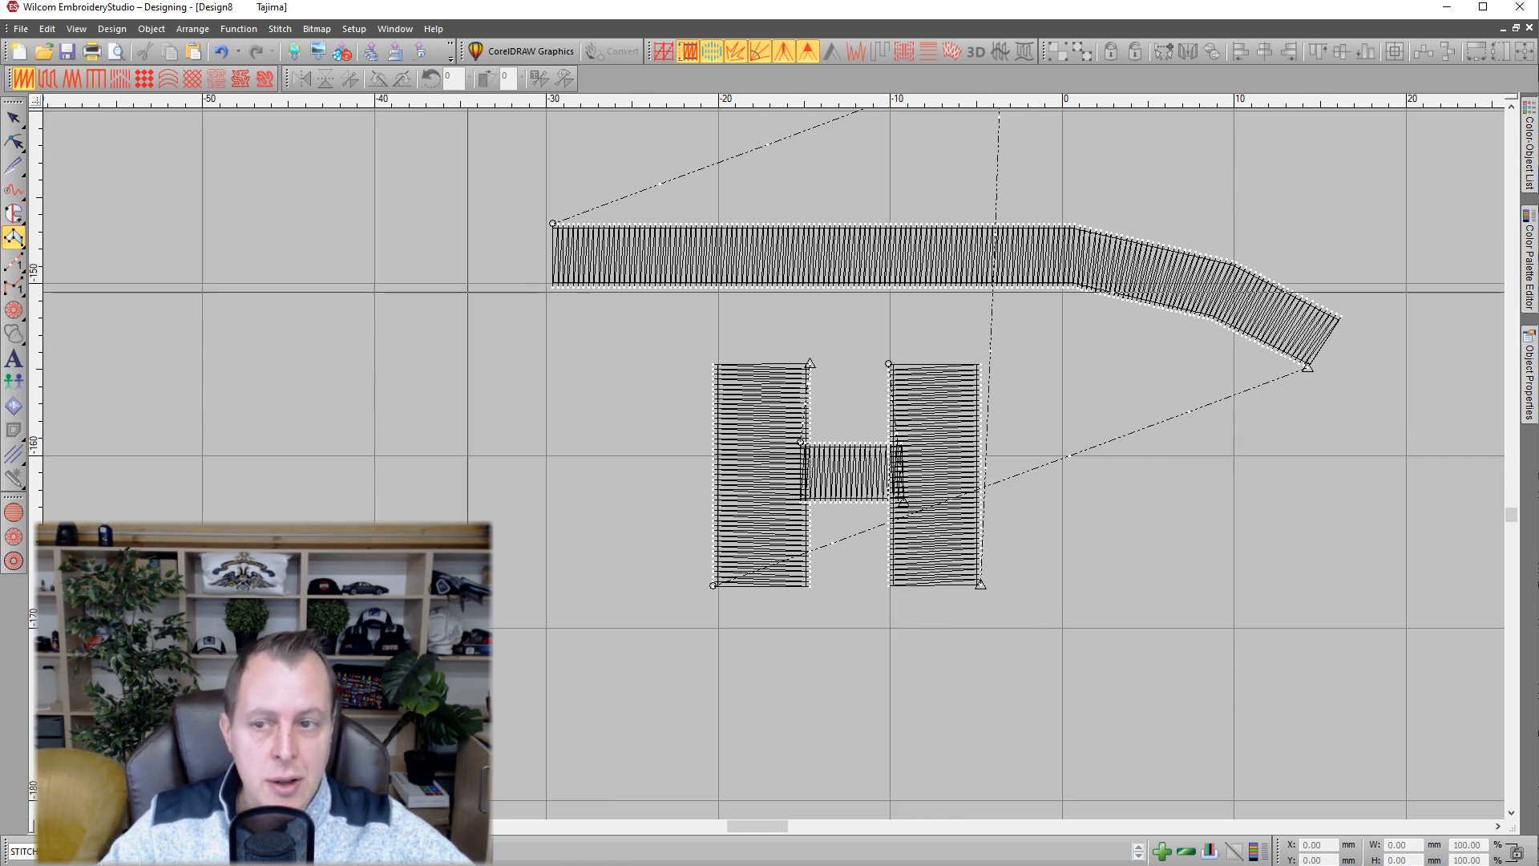
Move the right leg's stitch start point down to the lower right end of the crossbar.
click(17, 144)
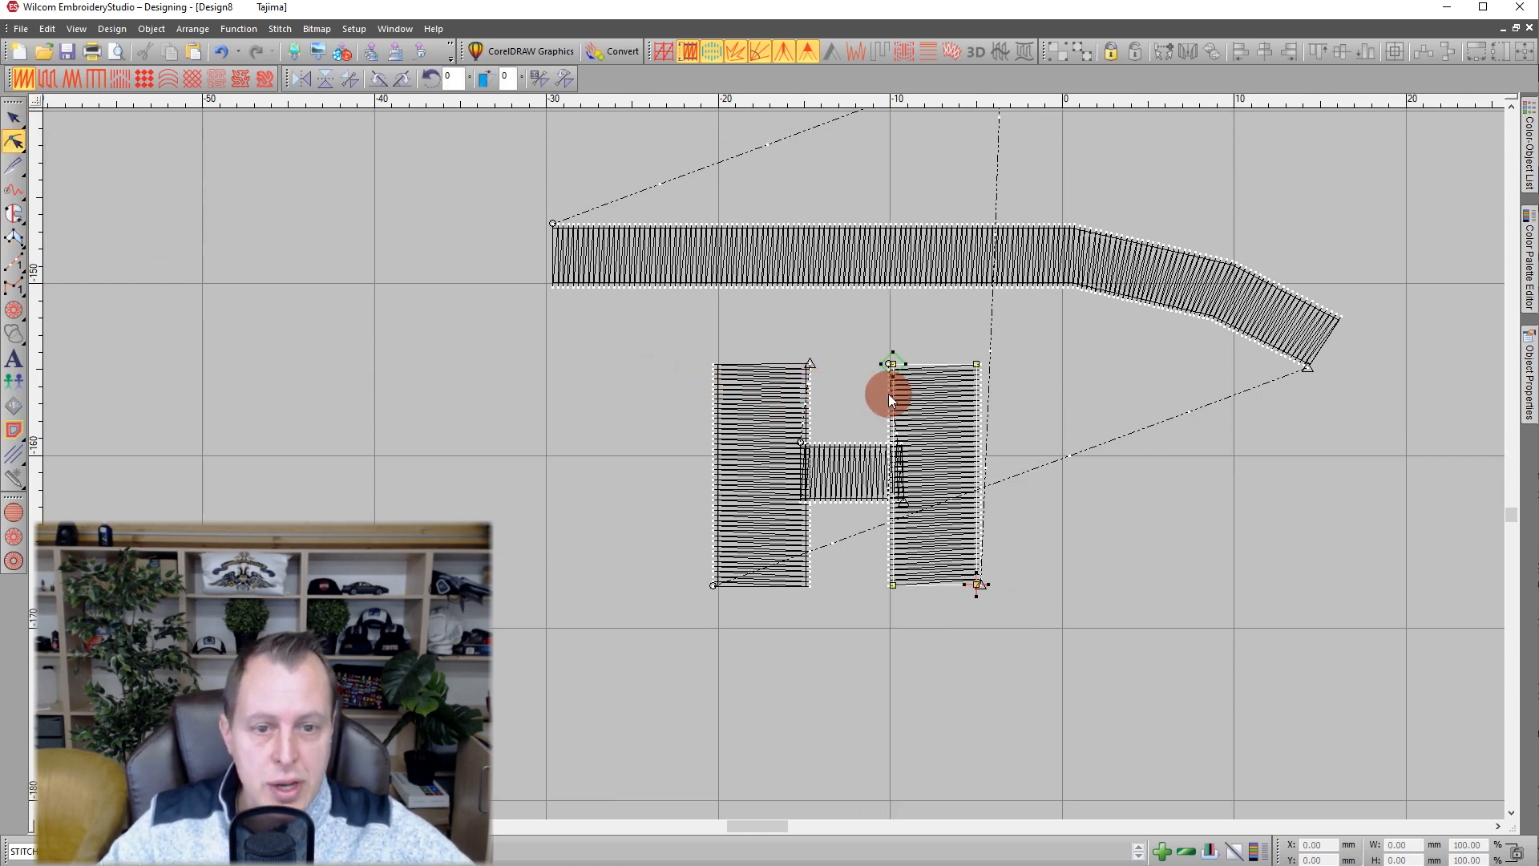
click(900, 423)
drag(900, 421, 887, 498)
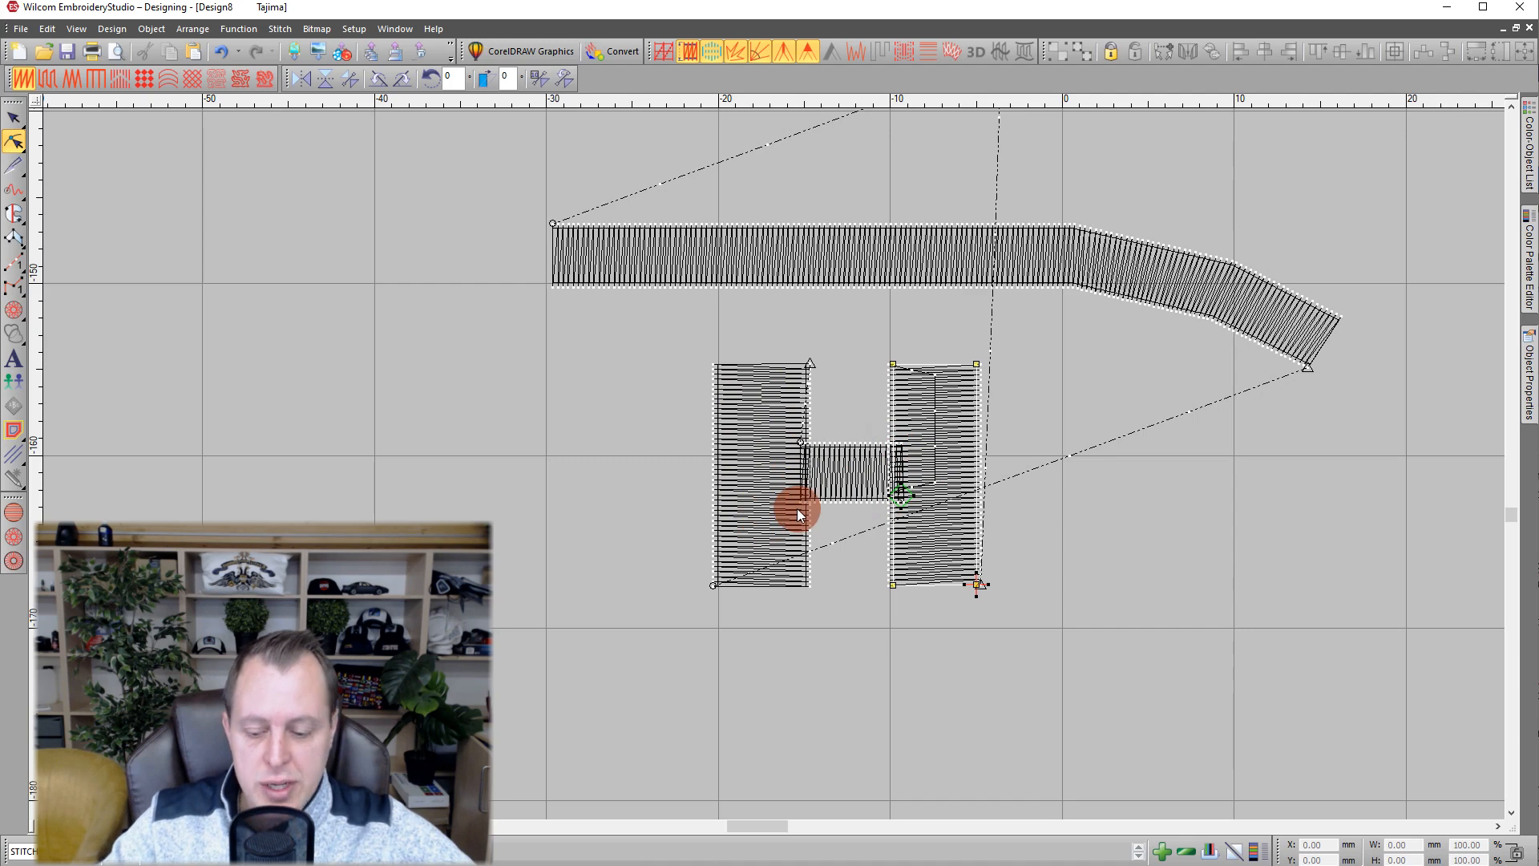
Turn on TrueView and extend the crossbar's lower left corner node slightly further into the left leg.
key(t)
scroll(877, 489, up, 3)
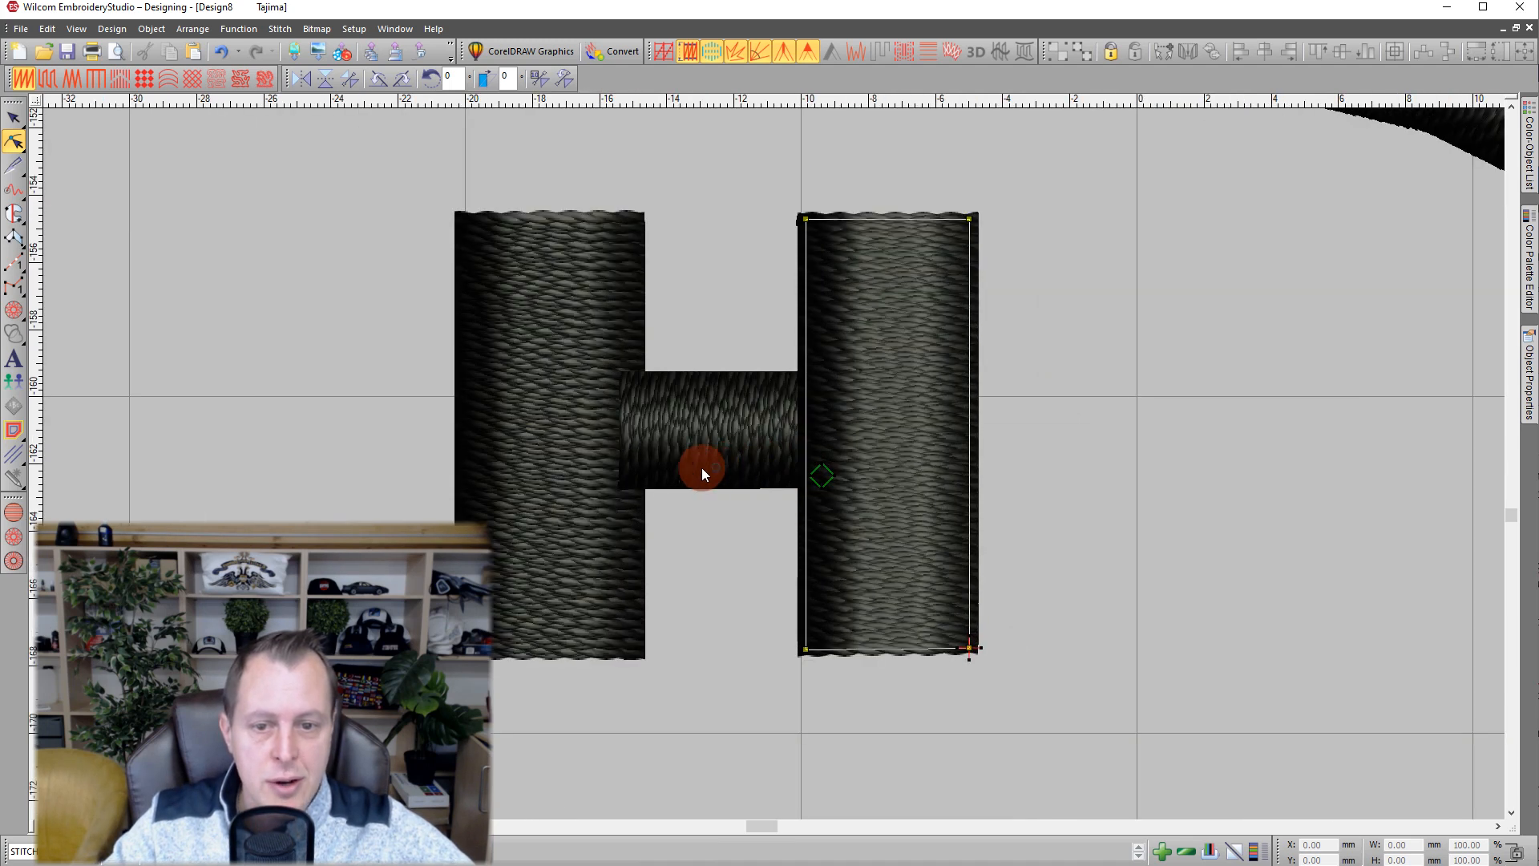
click(638, 450)
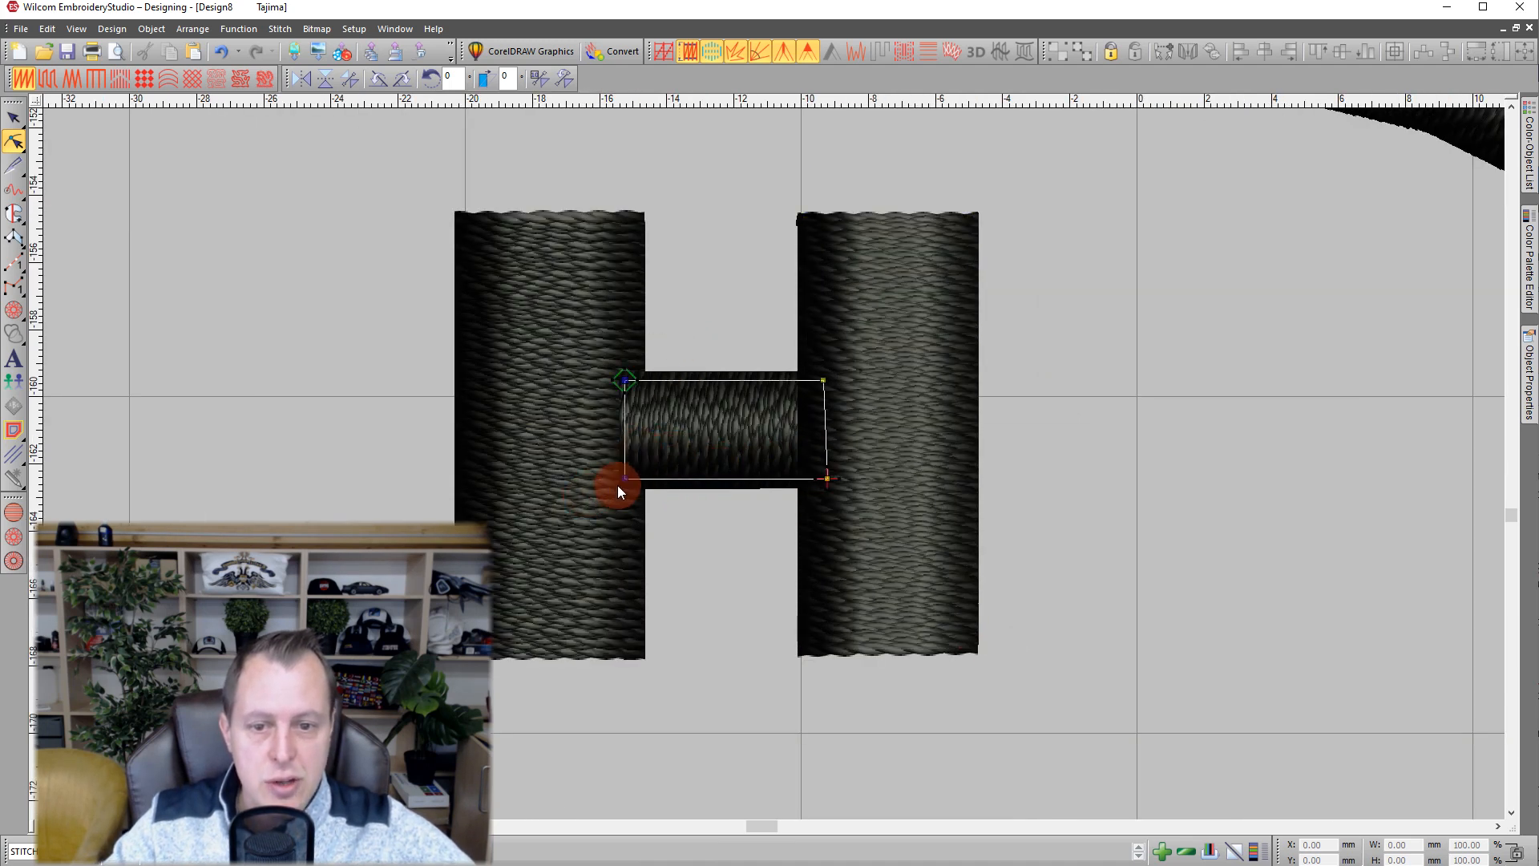
drag(625, 479, 603, 481)
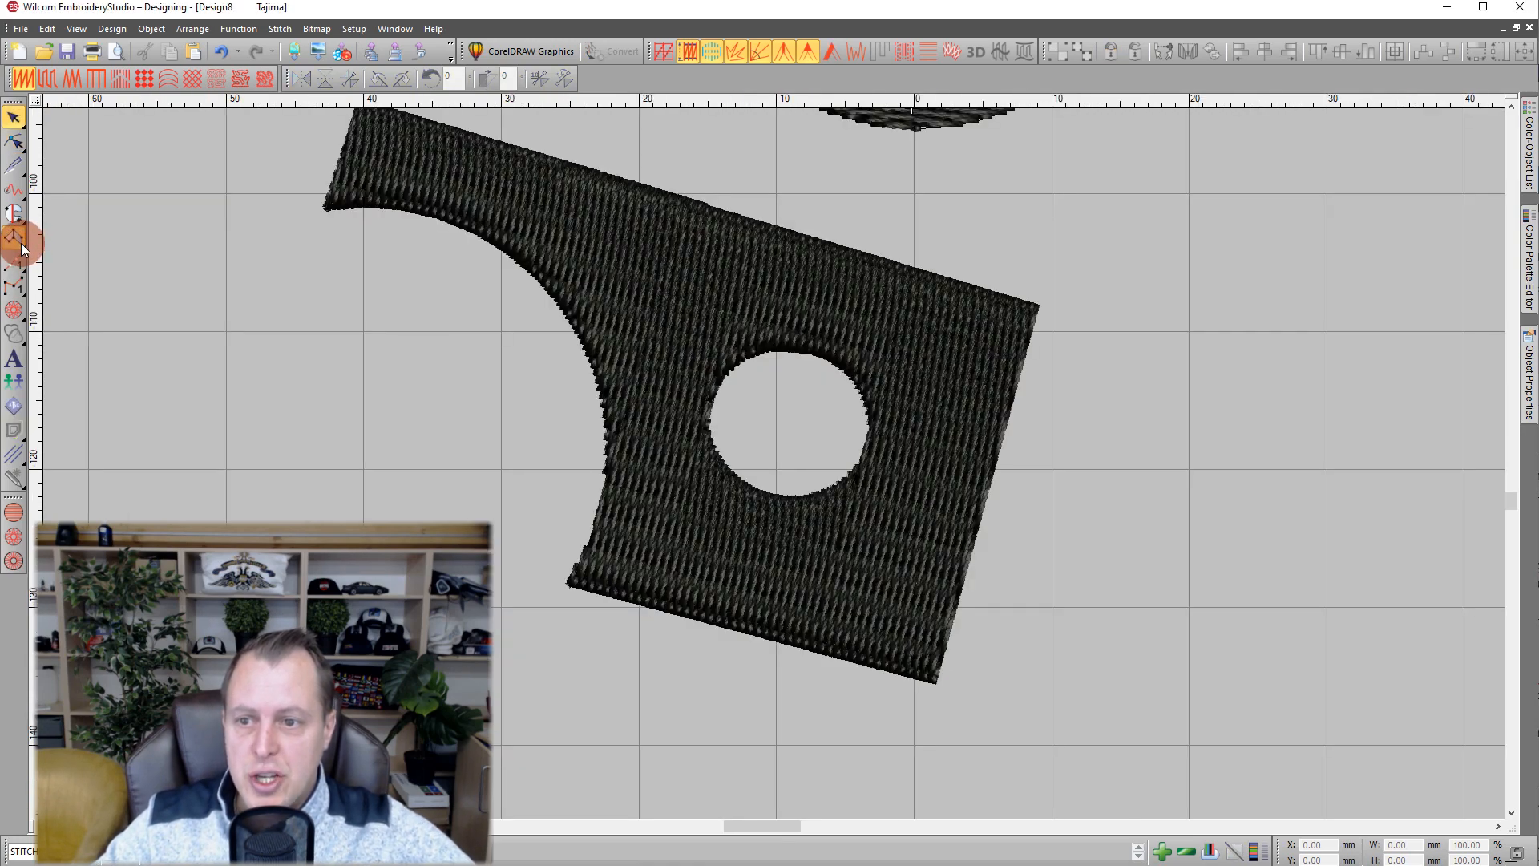
Digitize a closed Column C satin border around the outer edge of the fill shape with the hole, starting on its upper edge.
click(22, 243)
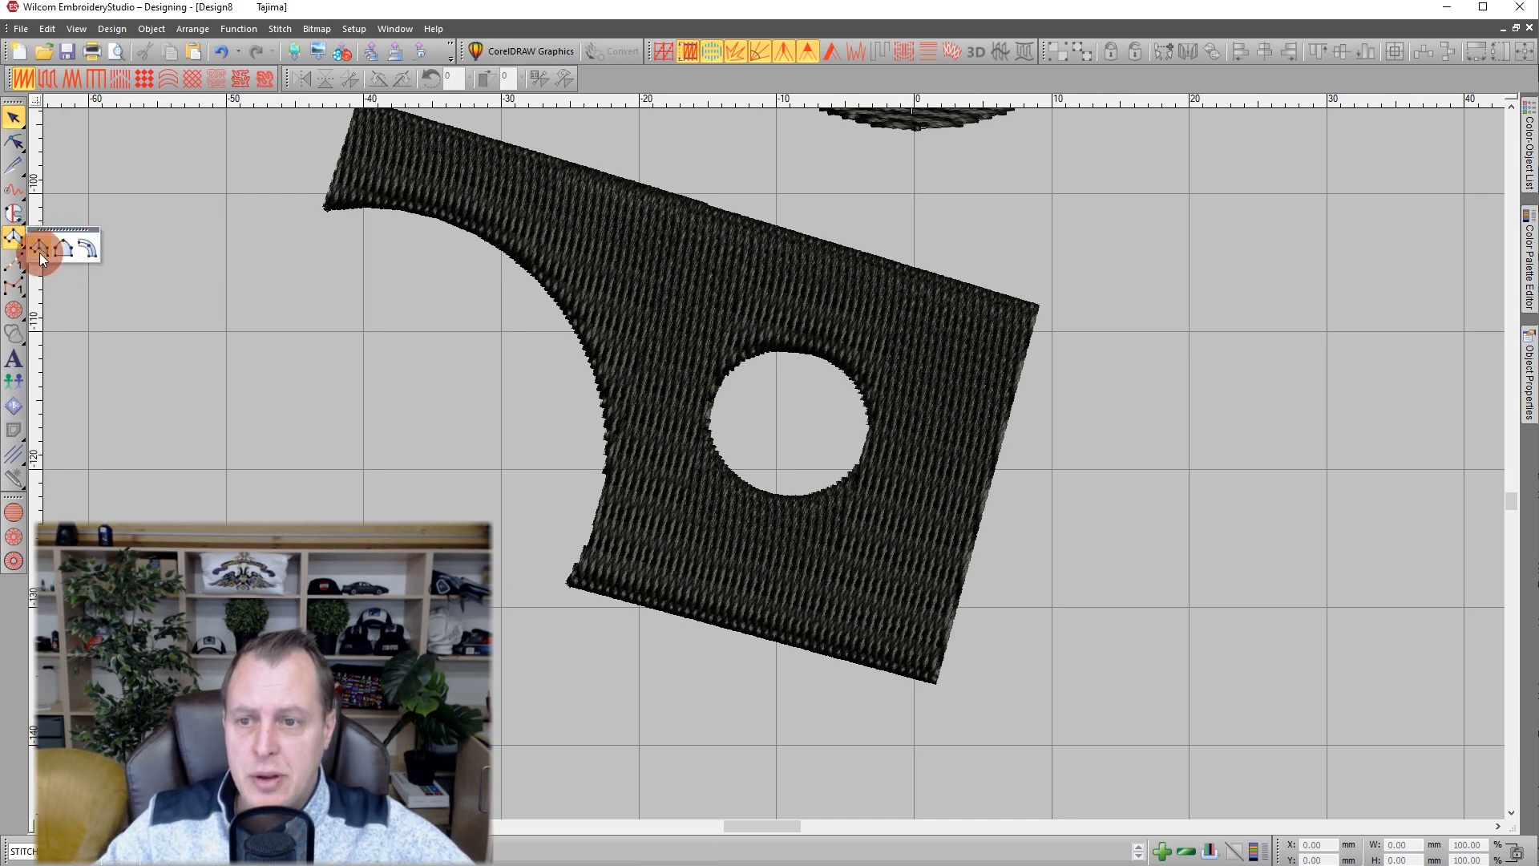
click(89, 249)
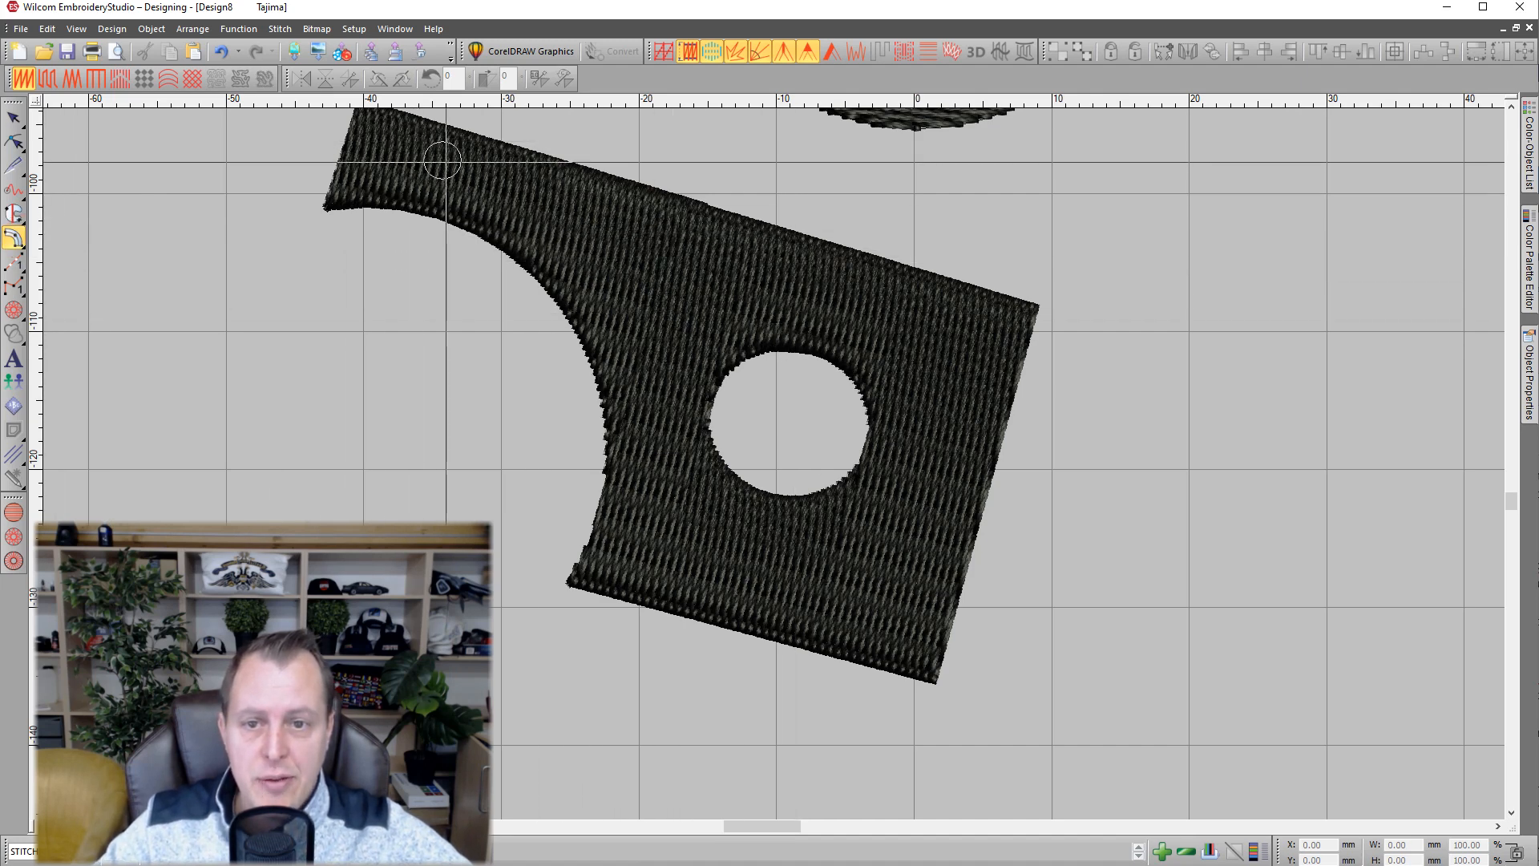
click(679, 197)
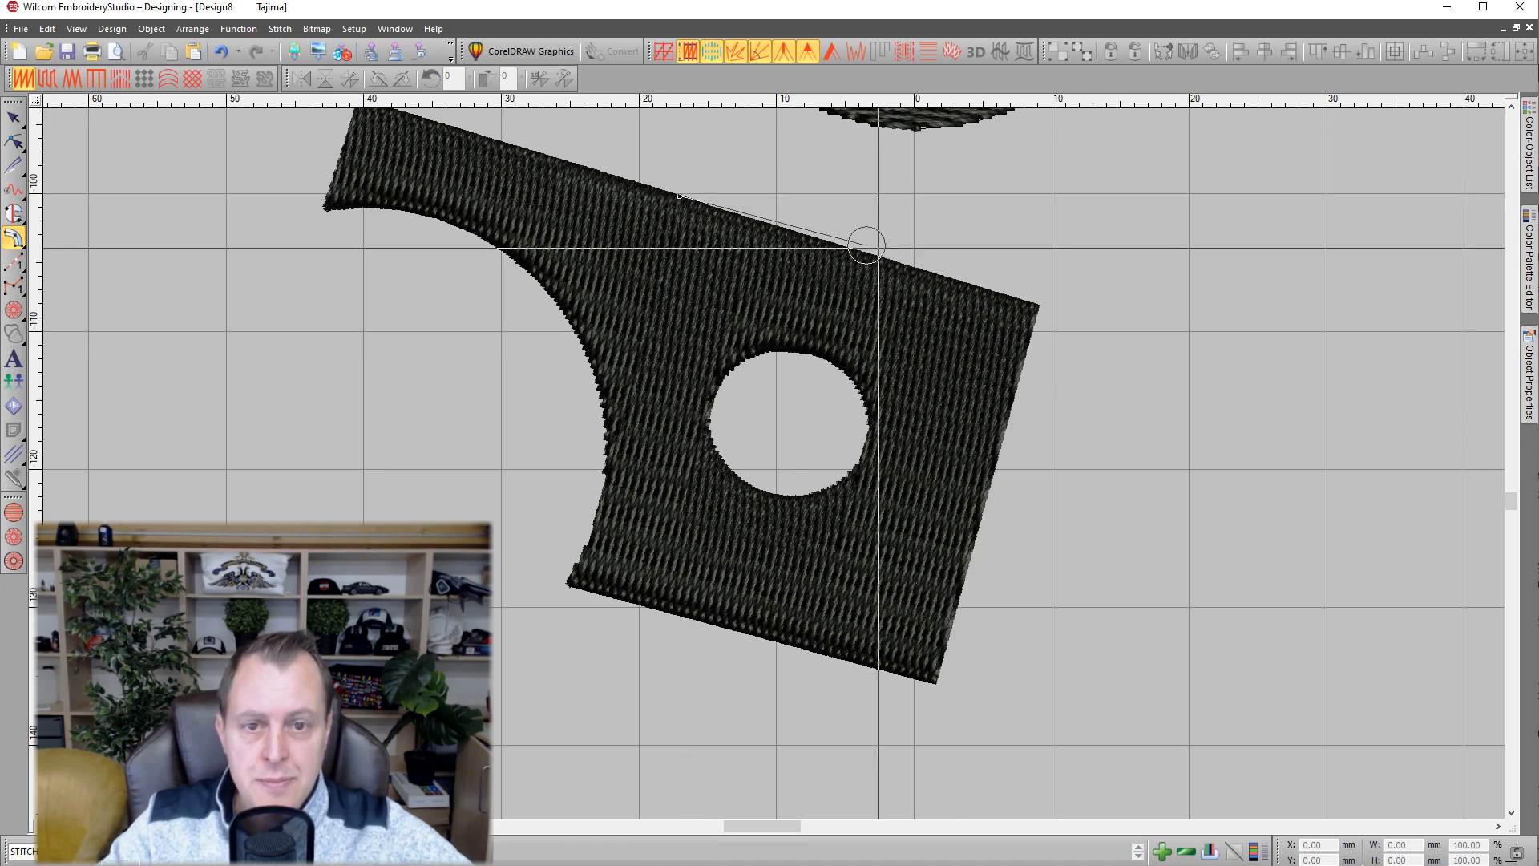
click(1034, 302)
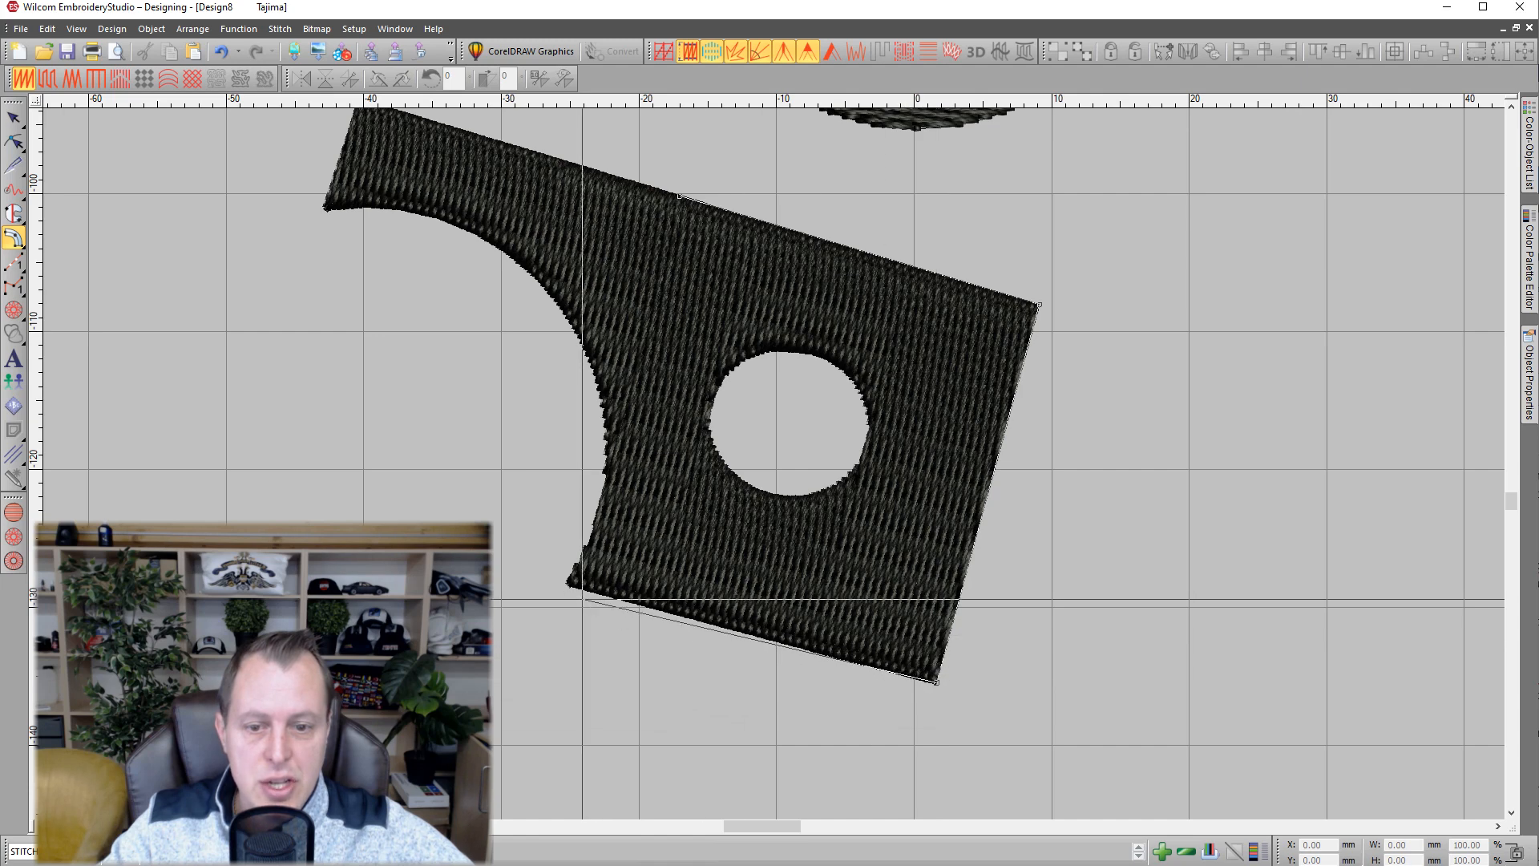
click(570, 585)
right_click(598, 501)
right_click(580, 341)
right_click(476, 235)
click(317, 213)
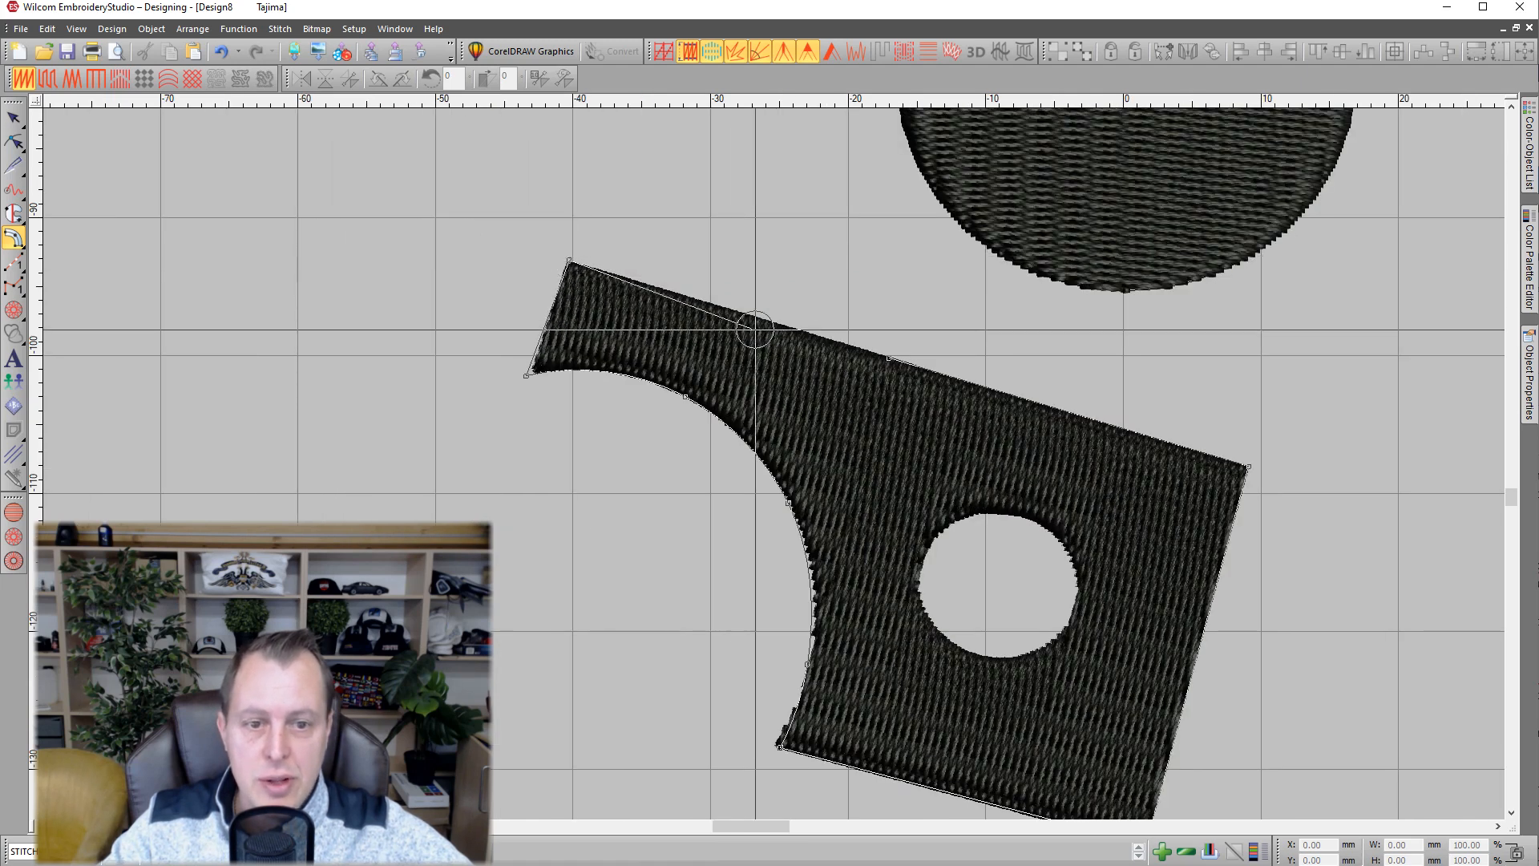
click(891, 359)
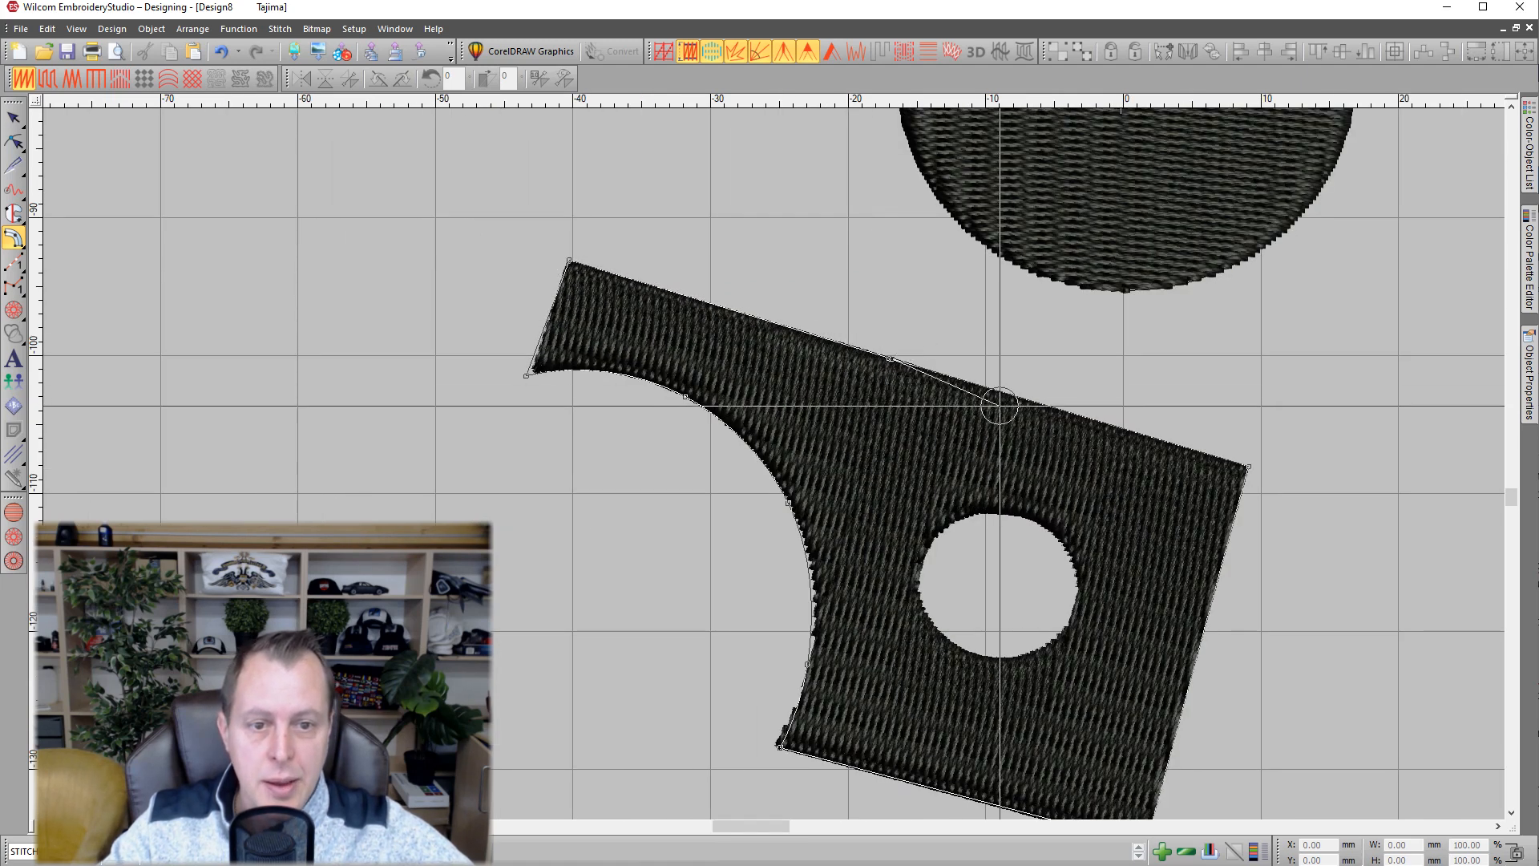
click(900, 348)
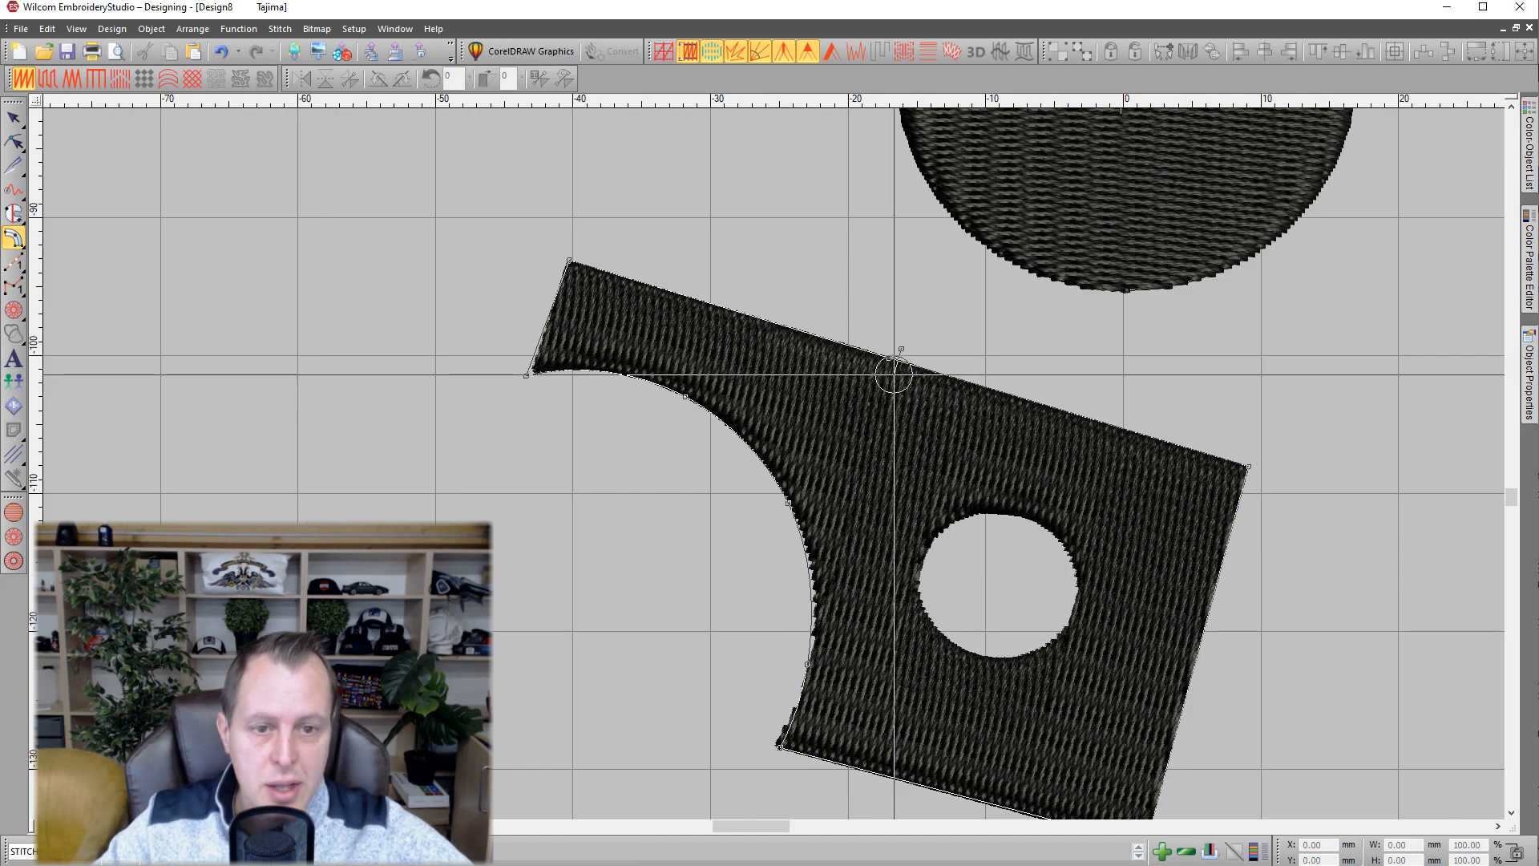
key(Return)
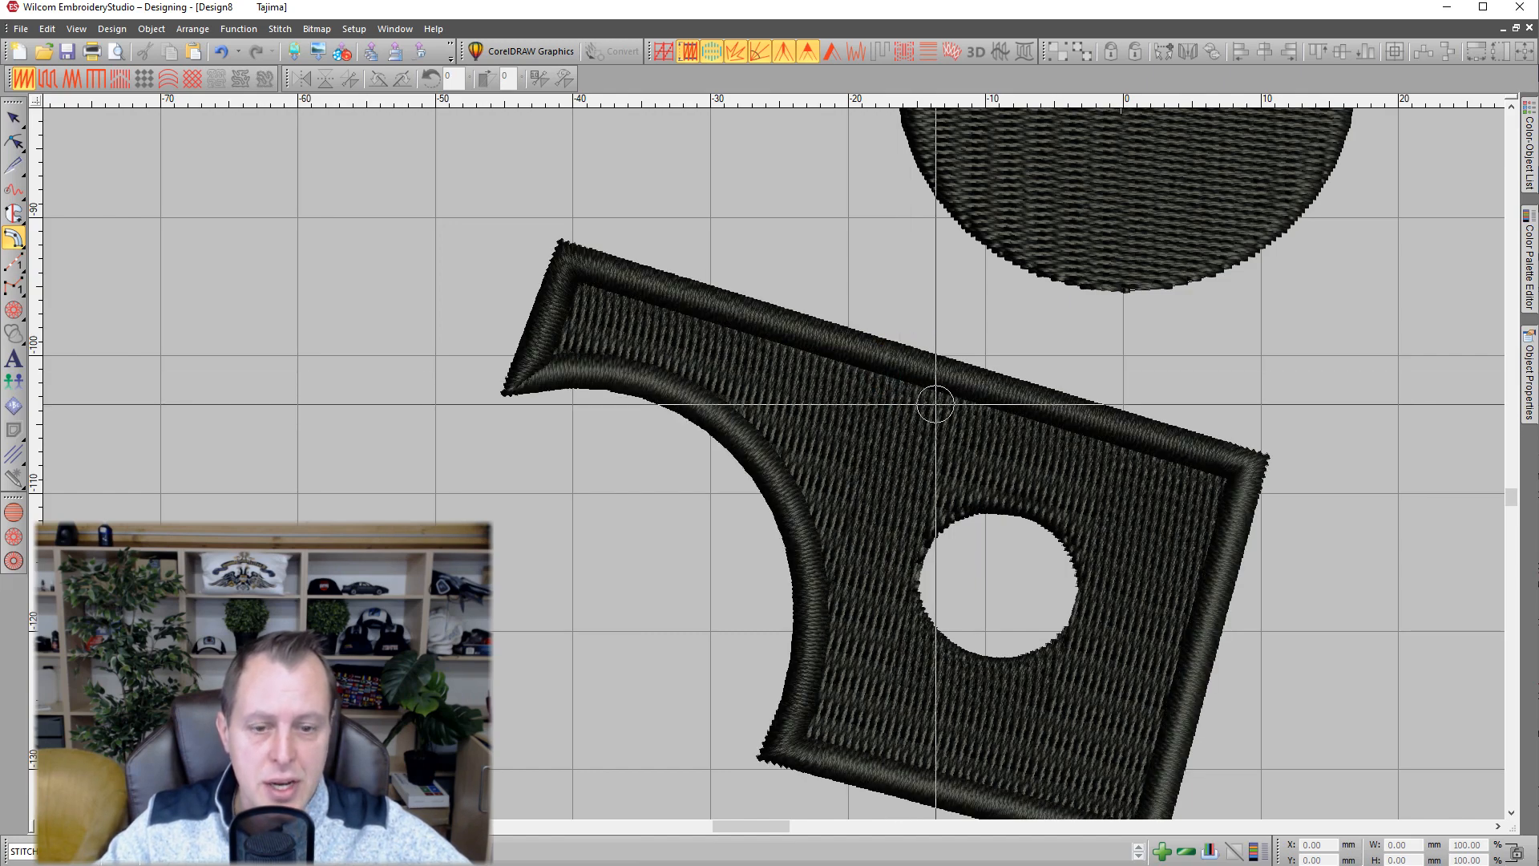
Examine the satin border's shape nodes with the Reshape tool, and deselect the border.
click(19, 164)
click(14, 143)
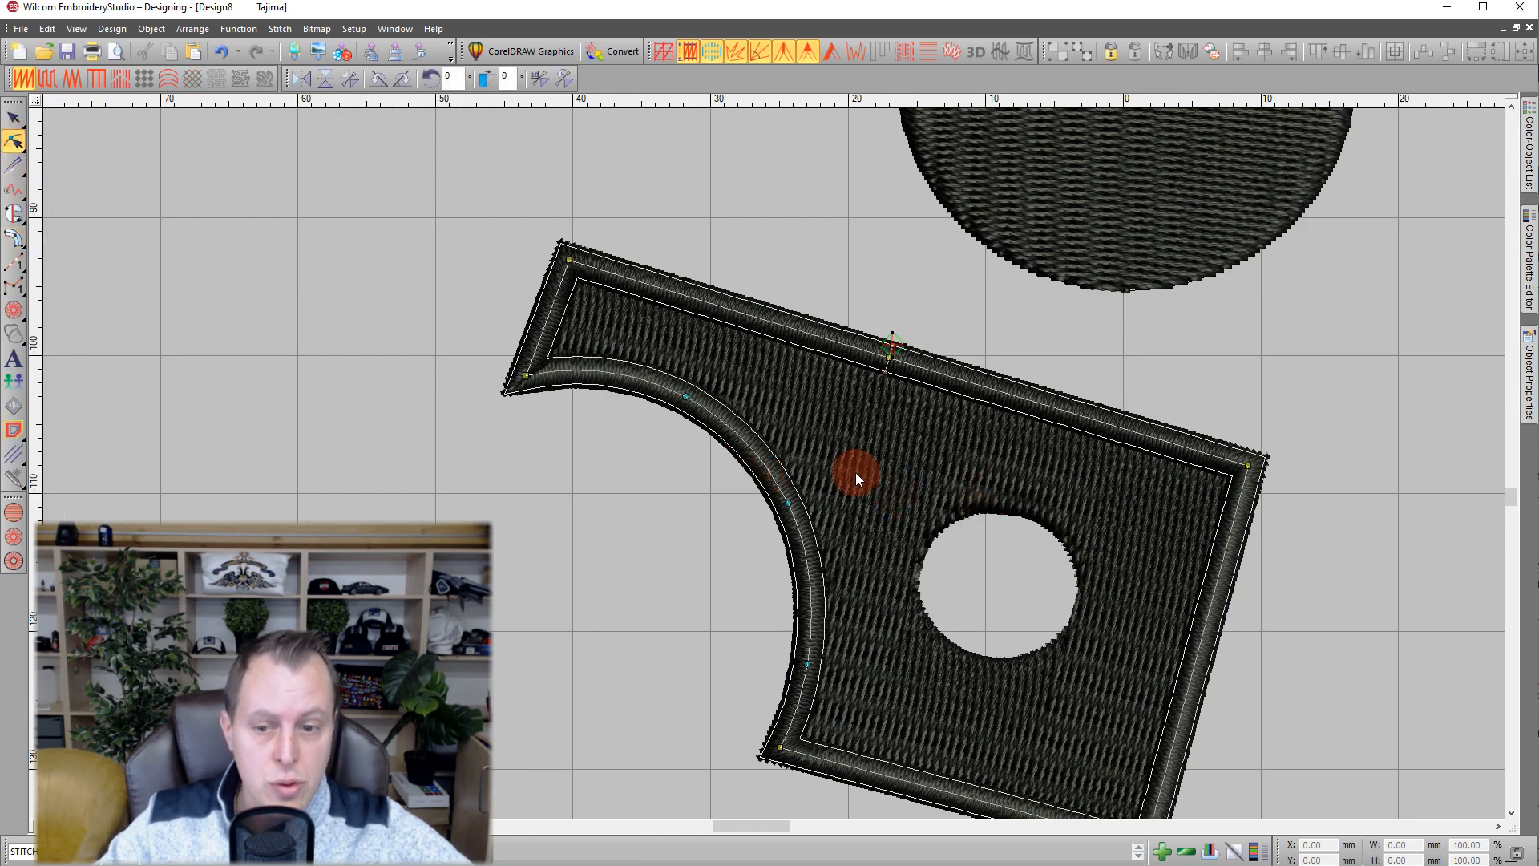
scroll(892, 453, down, 2)
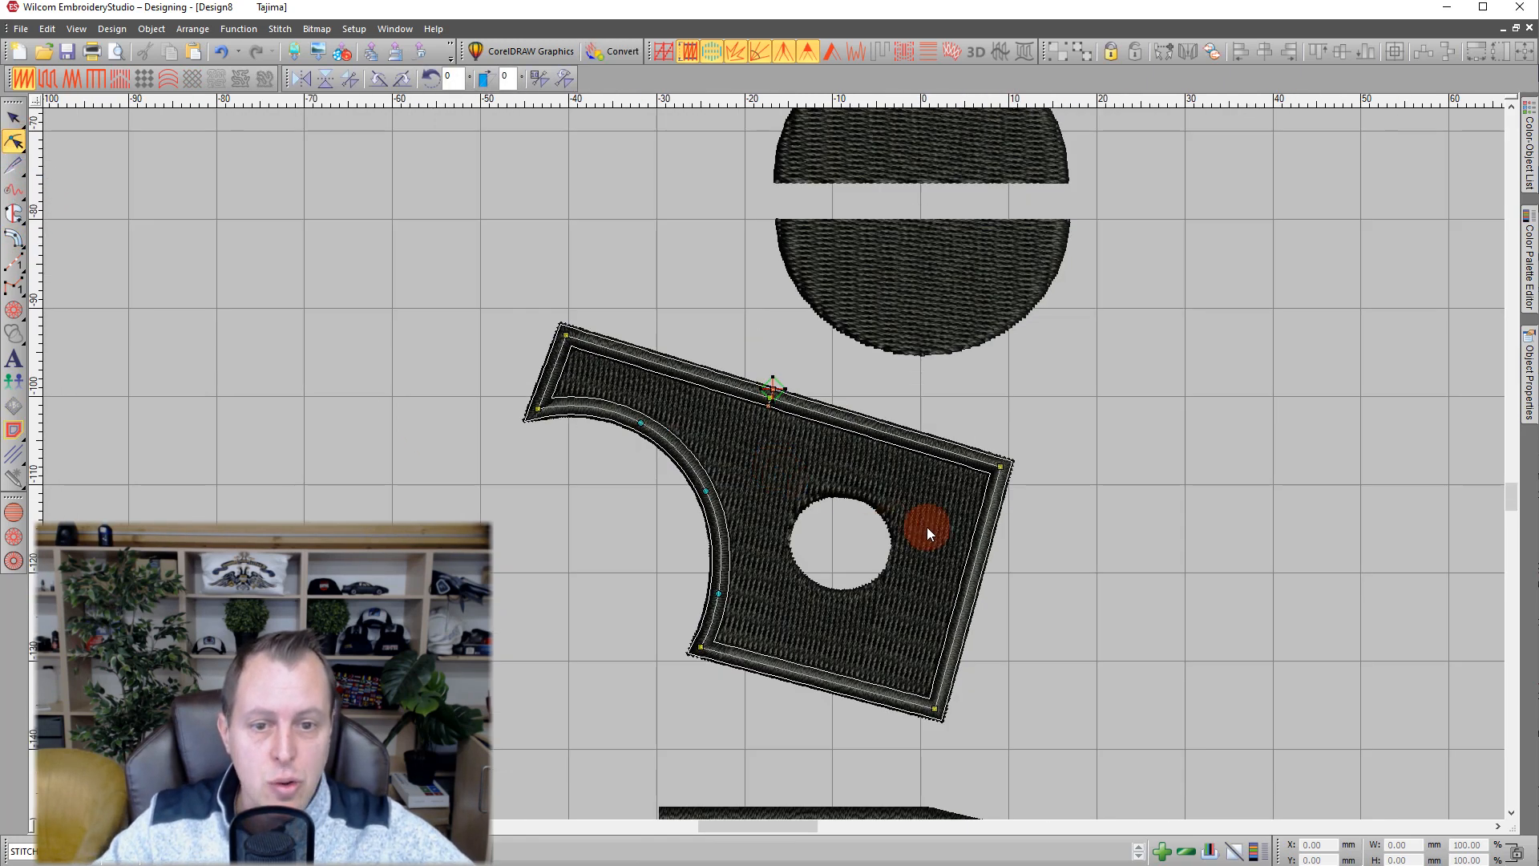
click(16, 120)
click(383, 294)
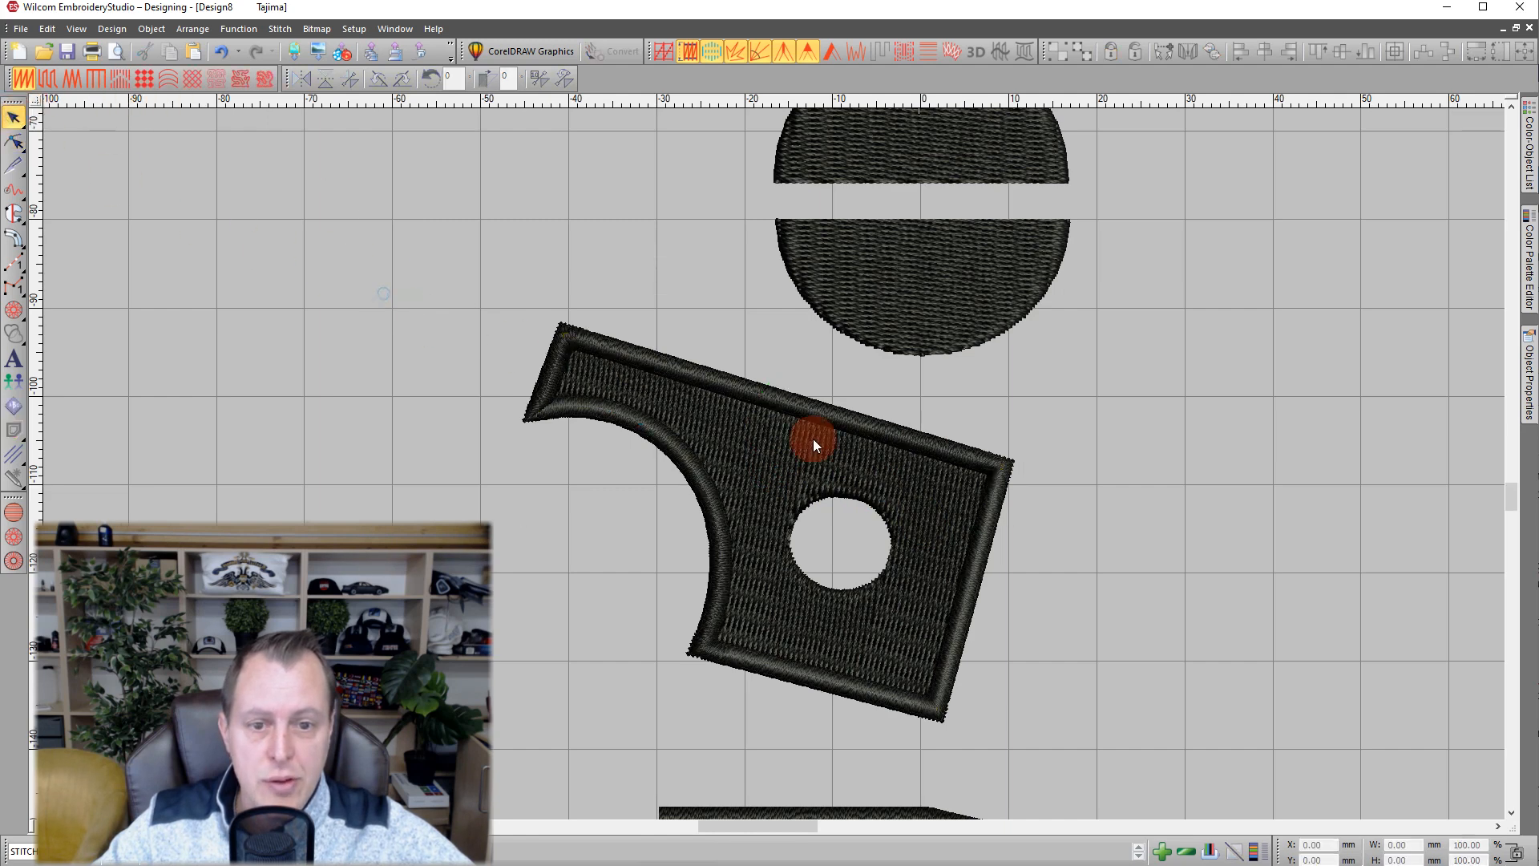
Digitize an open ten-segment zigzag Column C satin line, about 72 by 63 mm, in the empty area beside the bordered shape.
scroll(956, 467, down, 2)
click(15, 248)
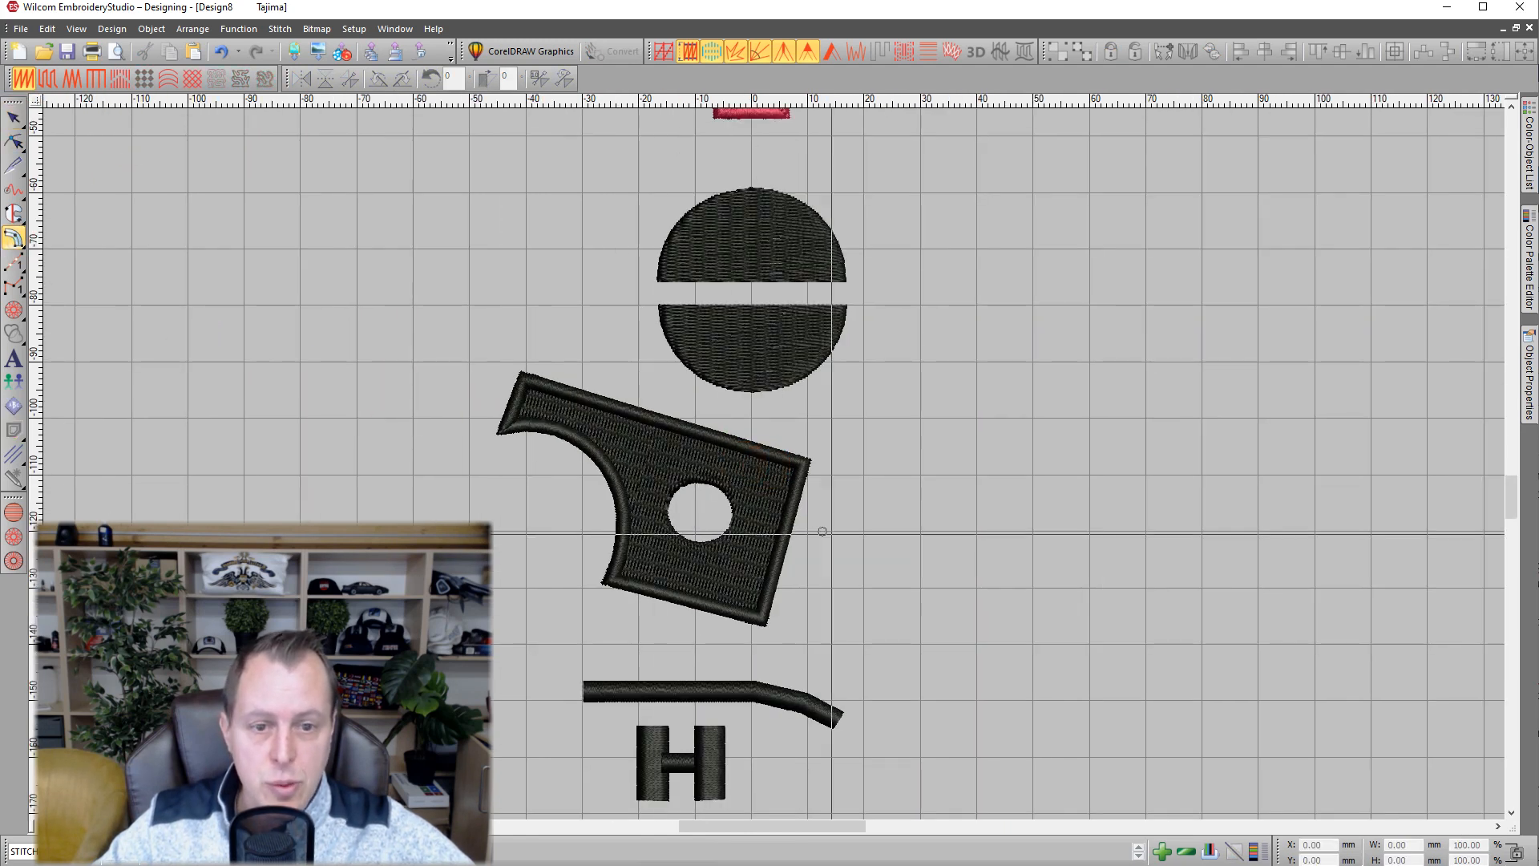
click(947, 539)
click(1044, 377)
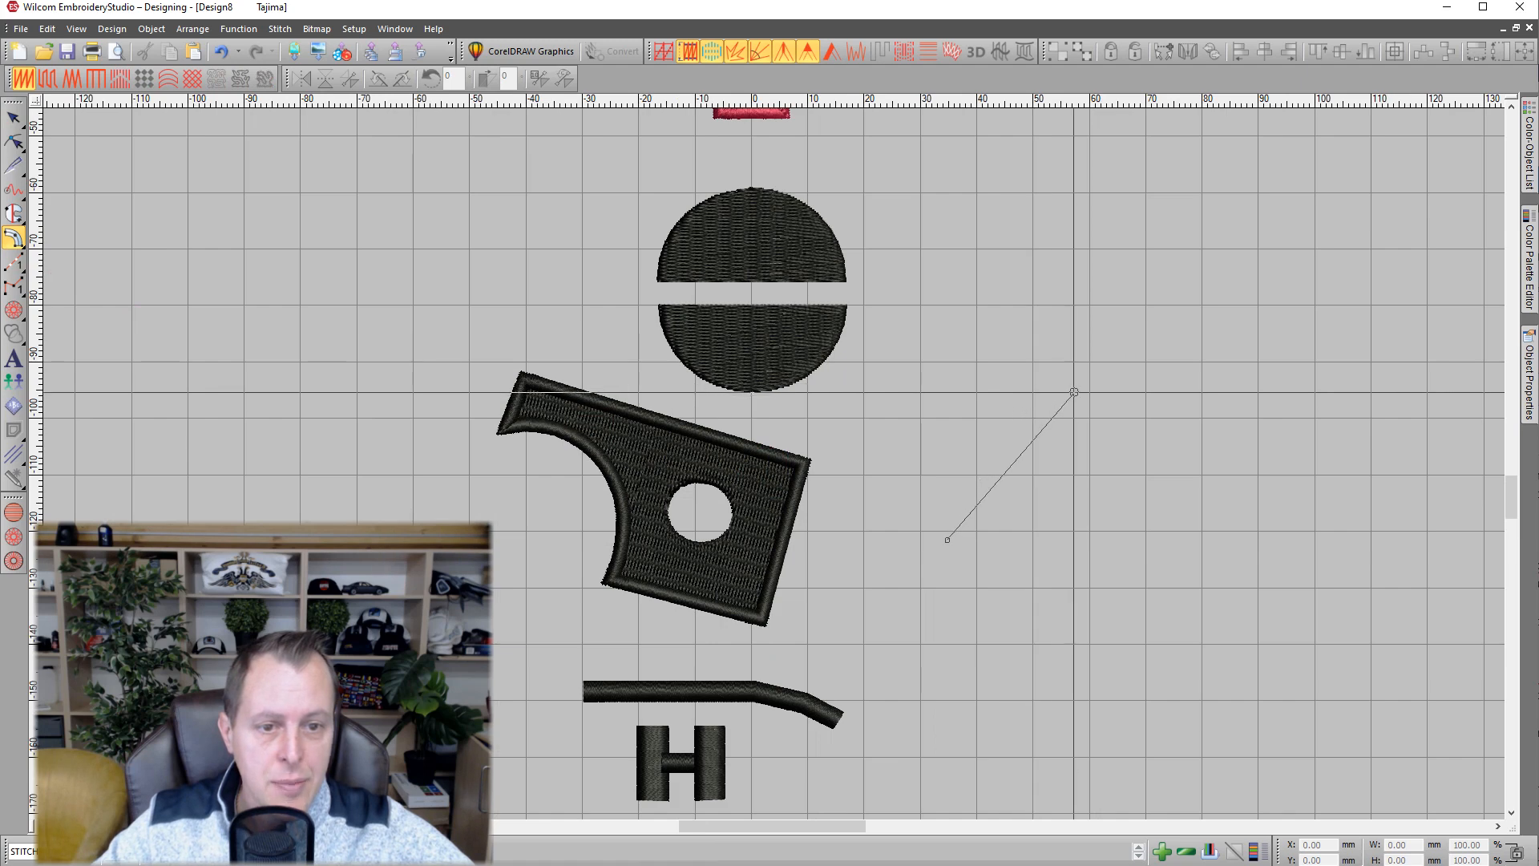
click(1149, 458)
click(1108, 535)
click(1218, 589)
click(1269, 493)
click(1353, 555)
click(1288, 650)
click(1160, 730)
click(1021, 656)
click(992, 734)
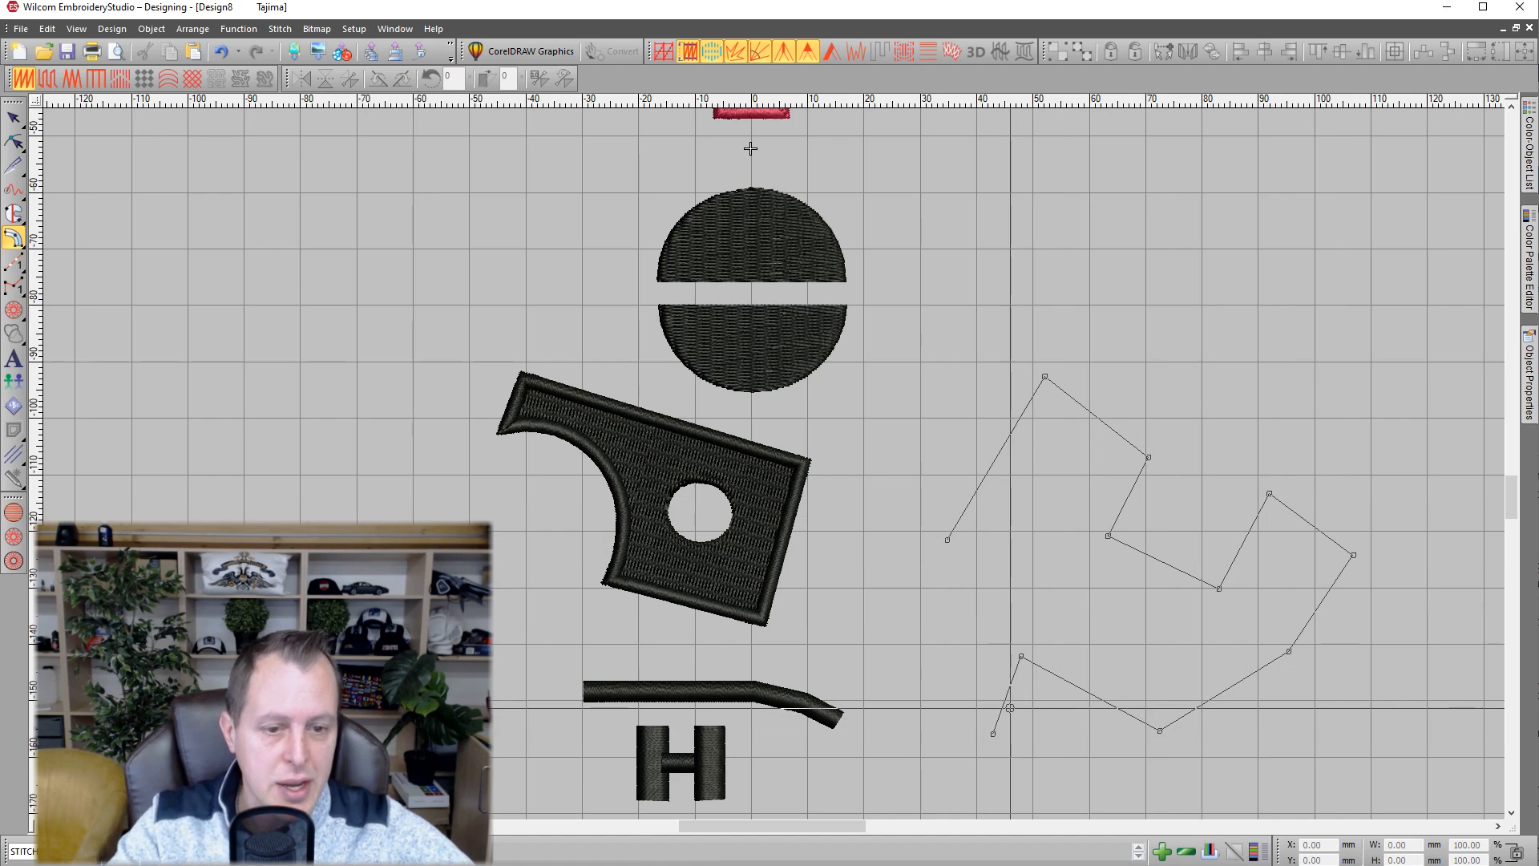
key(Return)
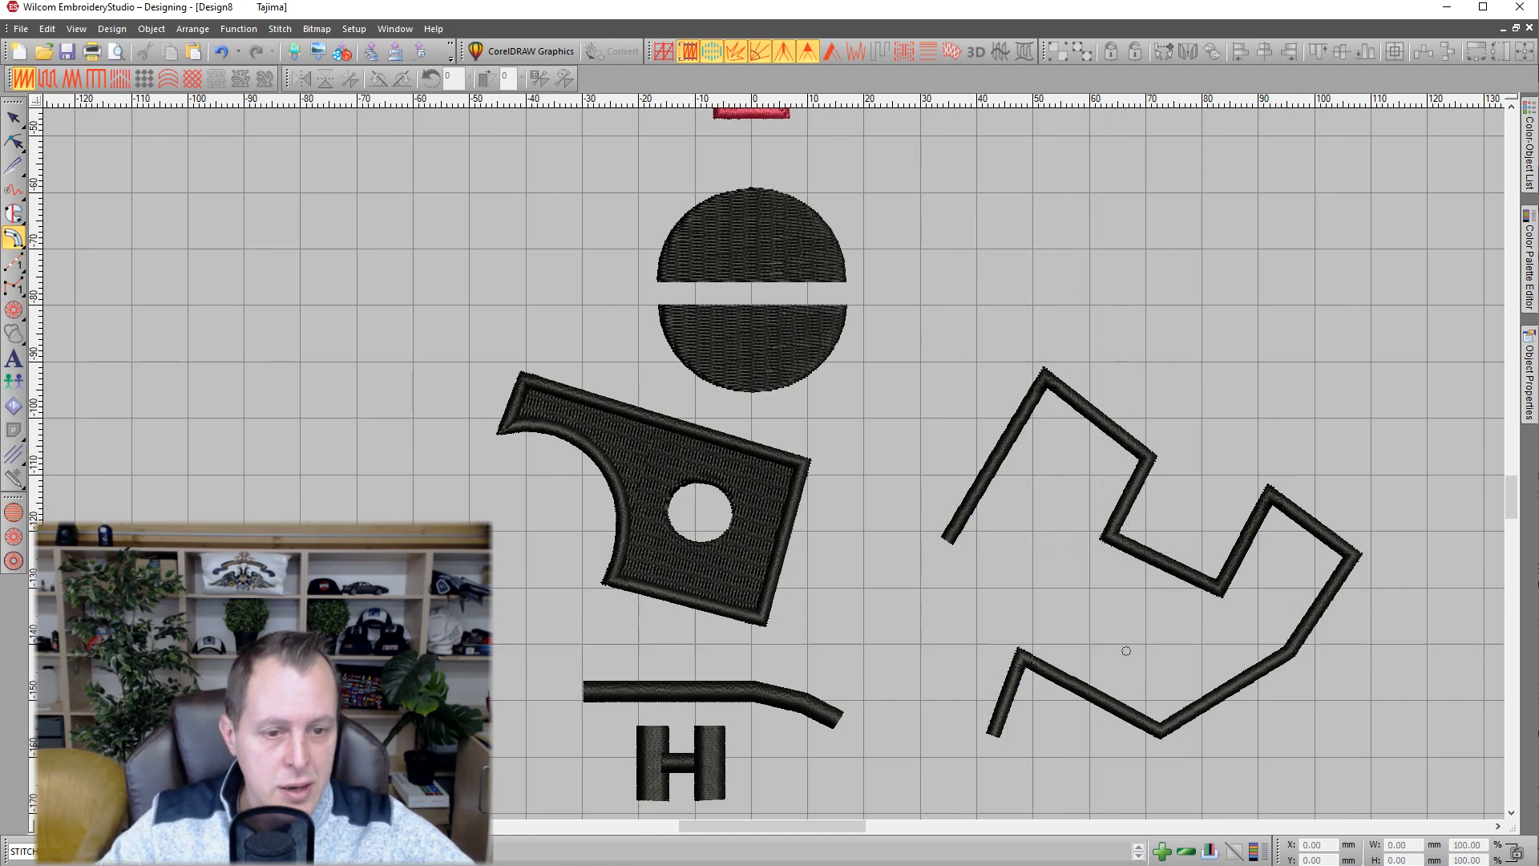
scroll(1107, 648, up, 2)
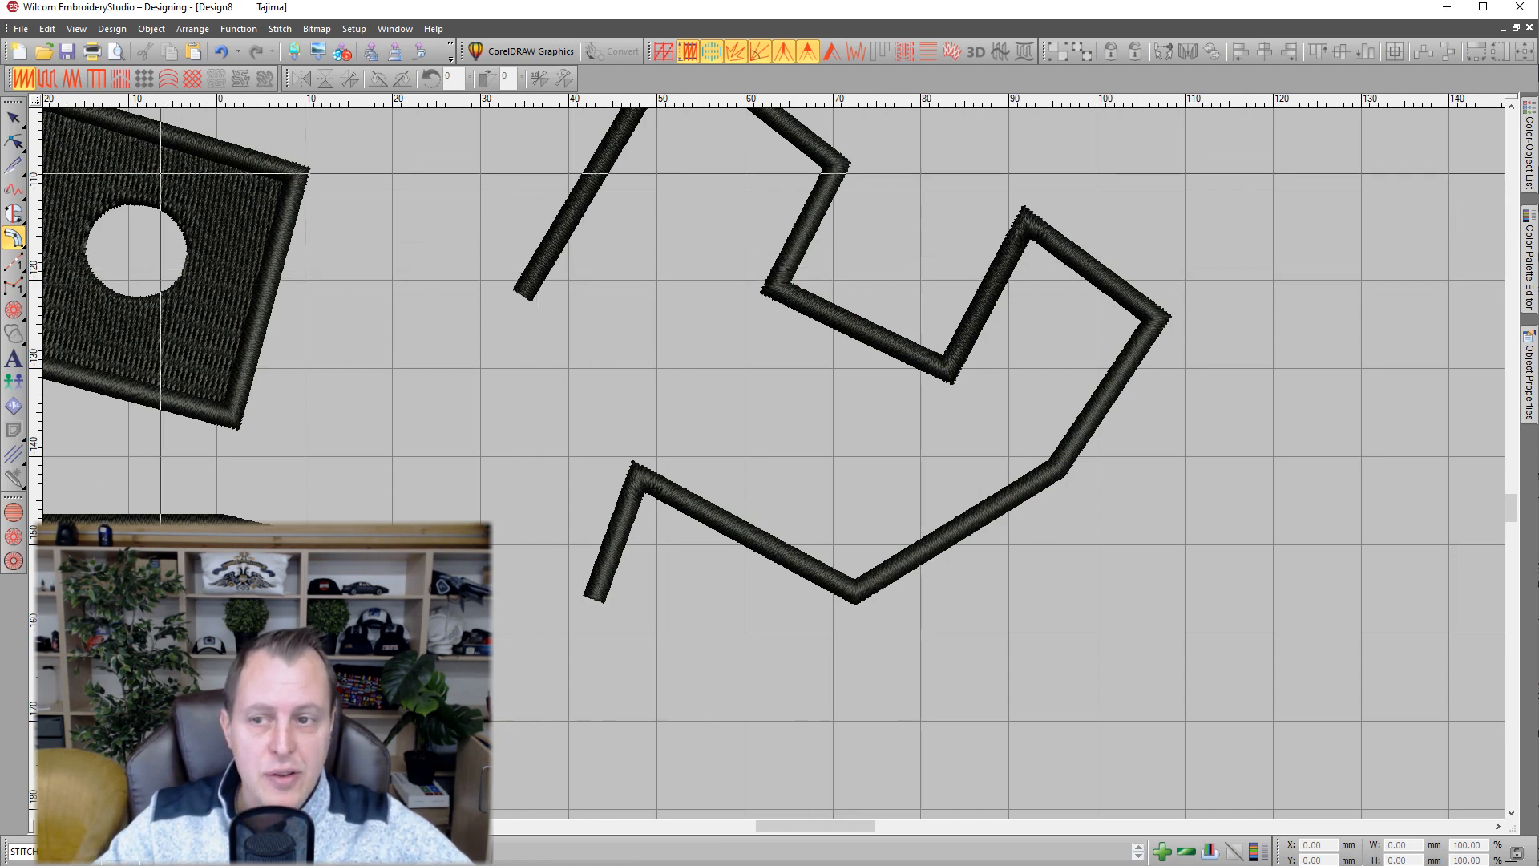
click(31, 145)
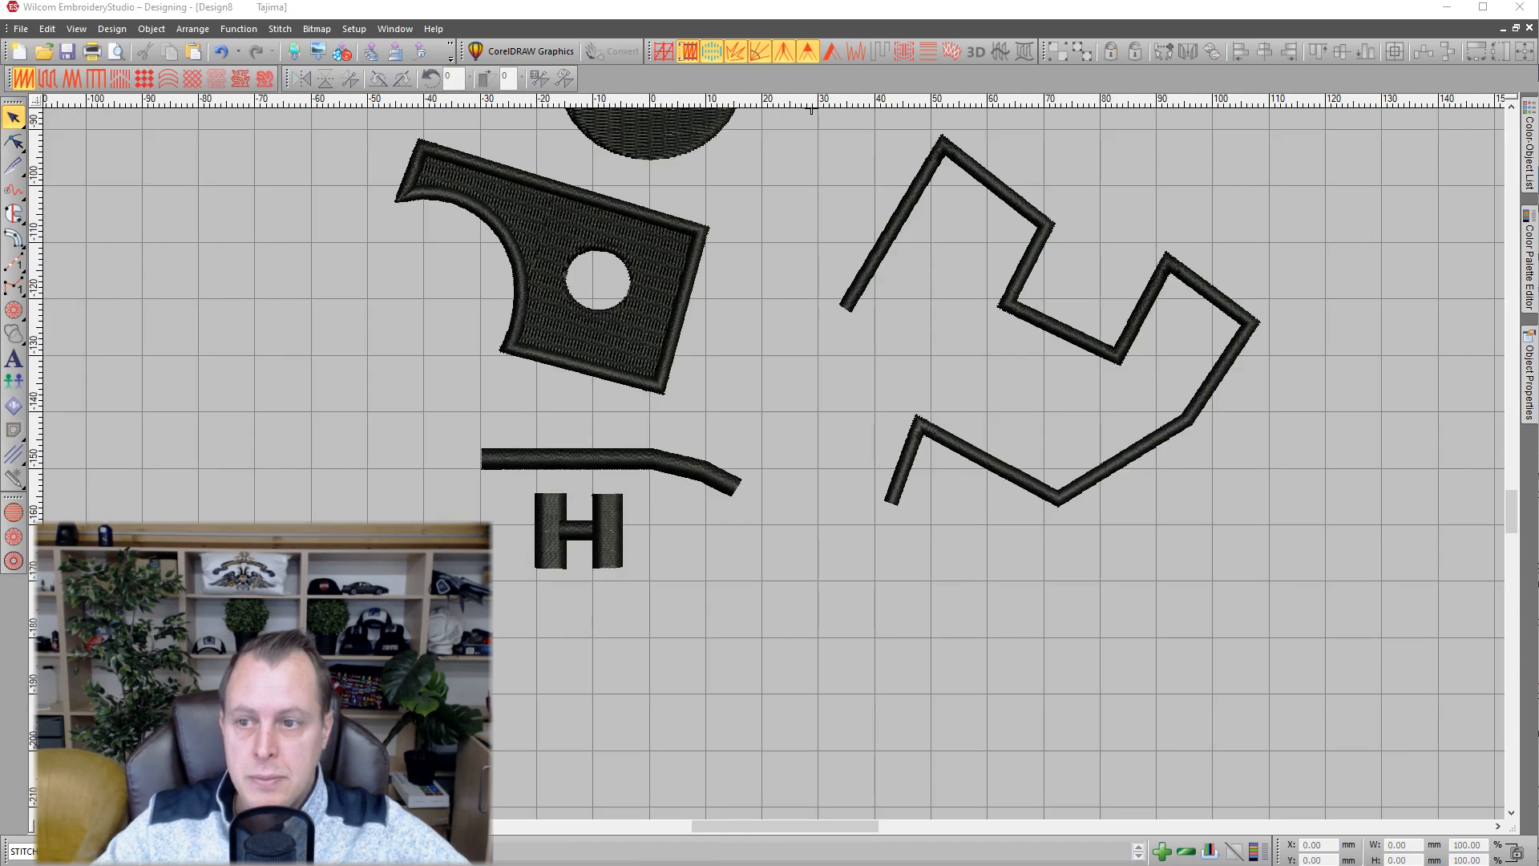
Digitize a five-point single Run outline, about 28 by 21 mm, in the empty area below the zigzag line and beside the H.
click(15, 269)
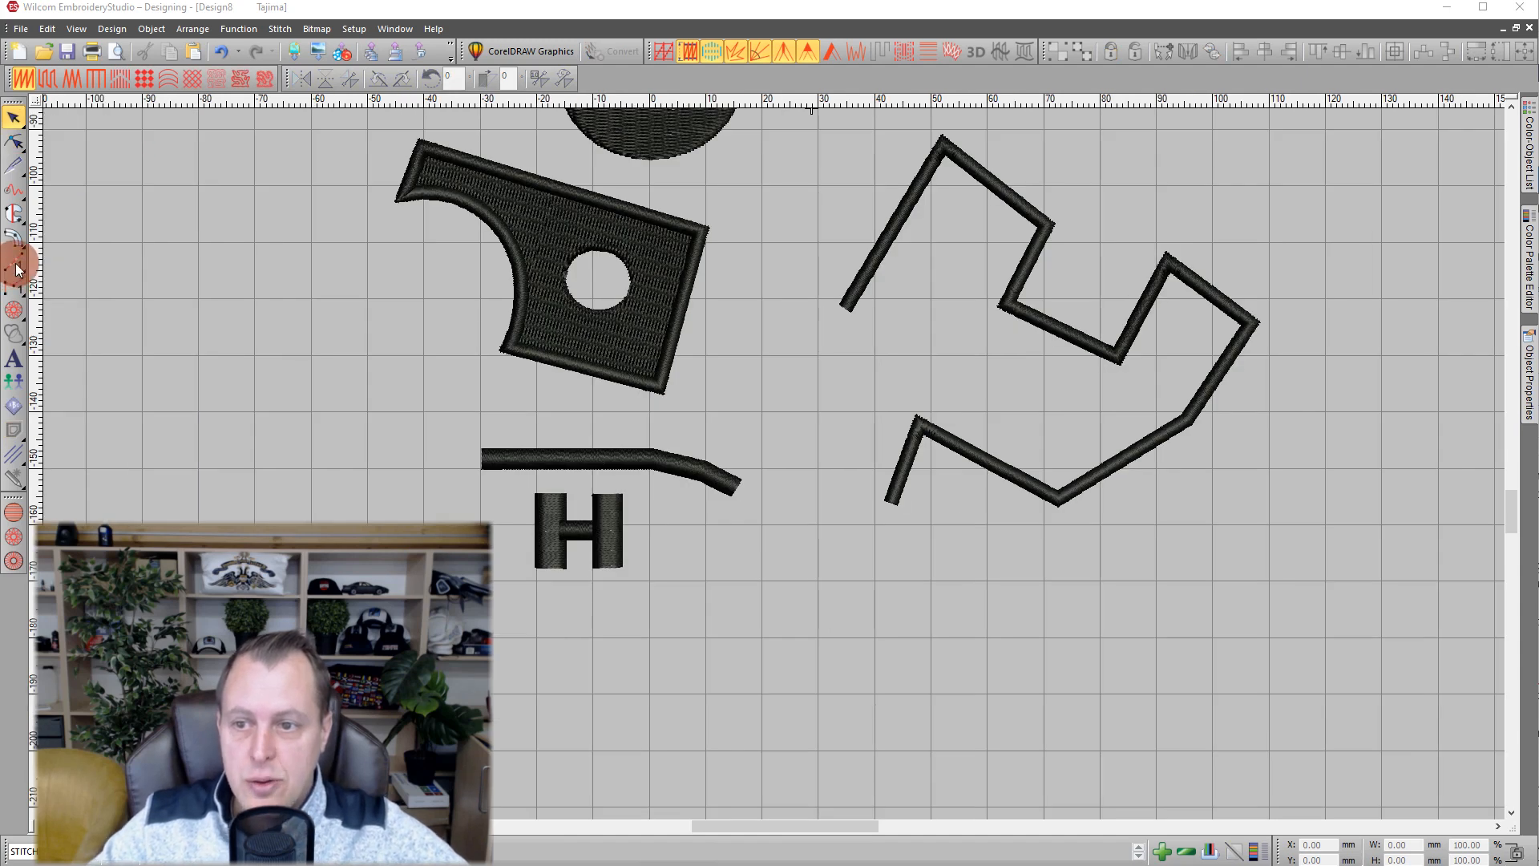
mouse_move(15, 269)
click(139, 274)
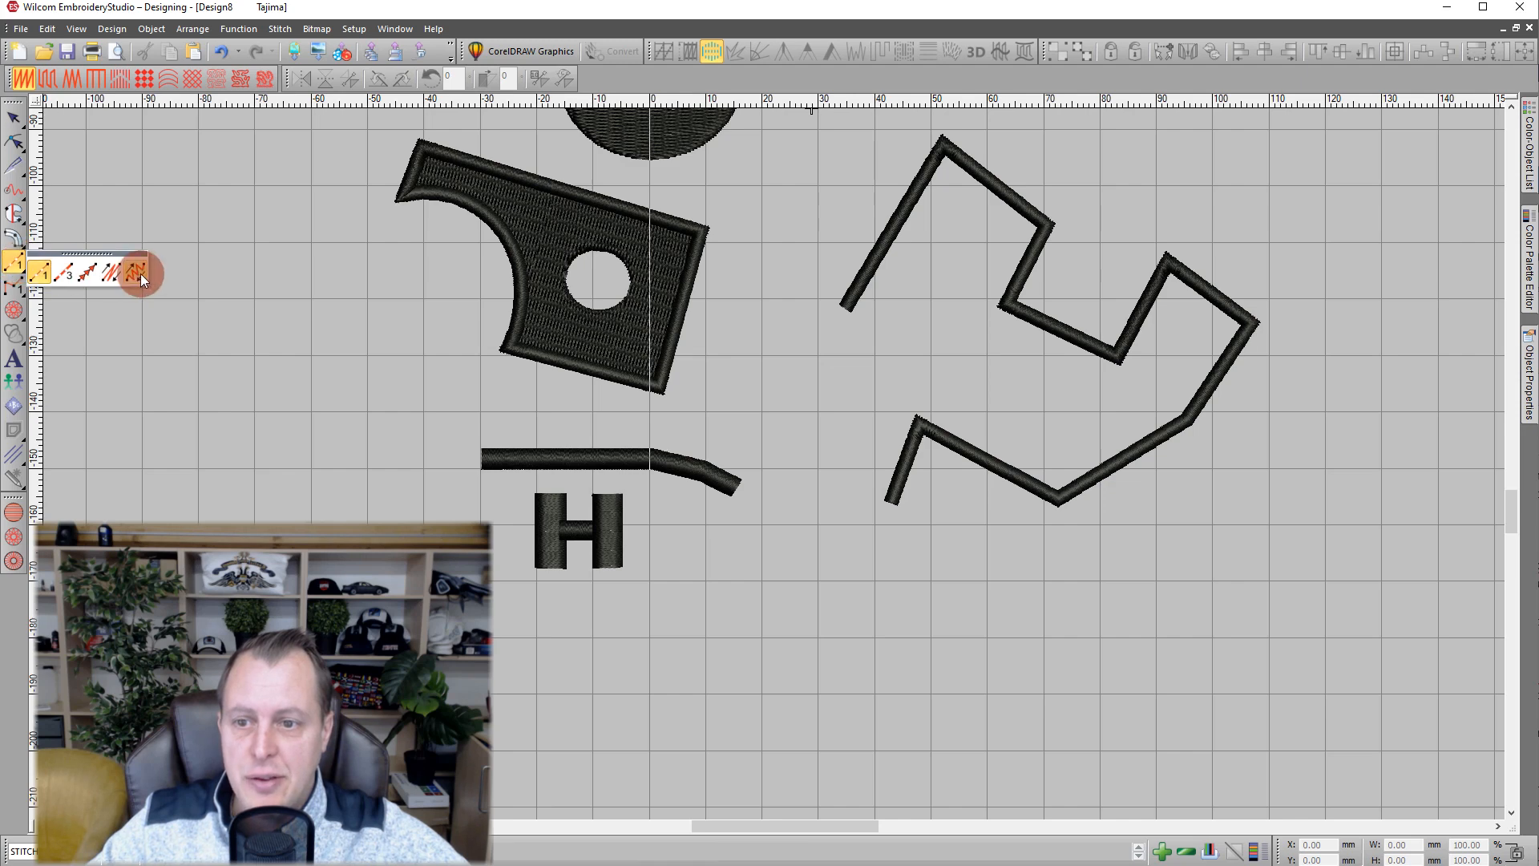
click(41, 276)
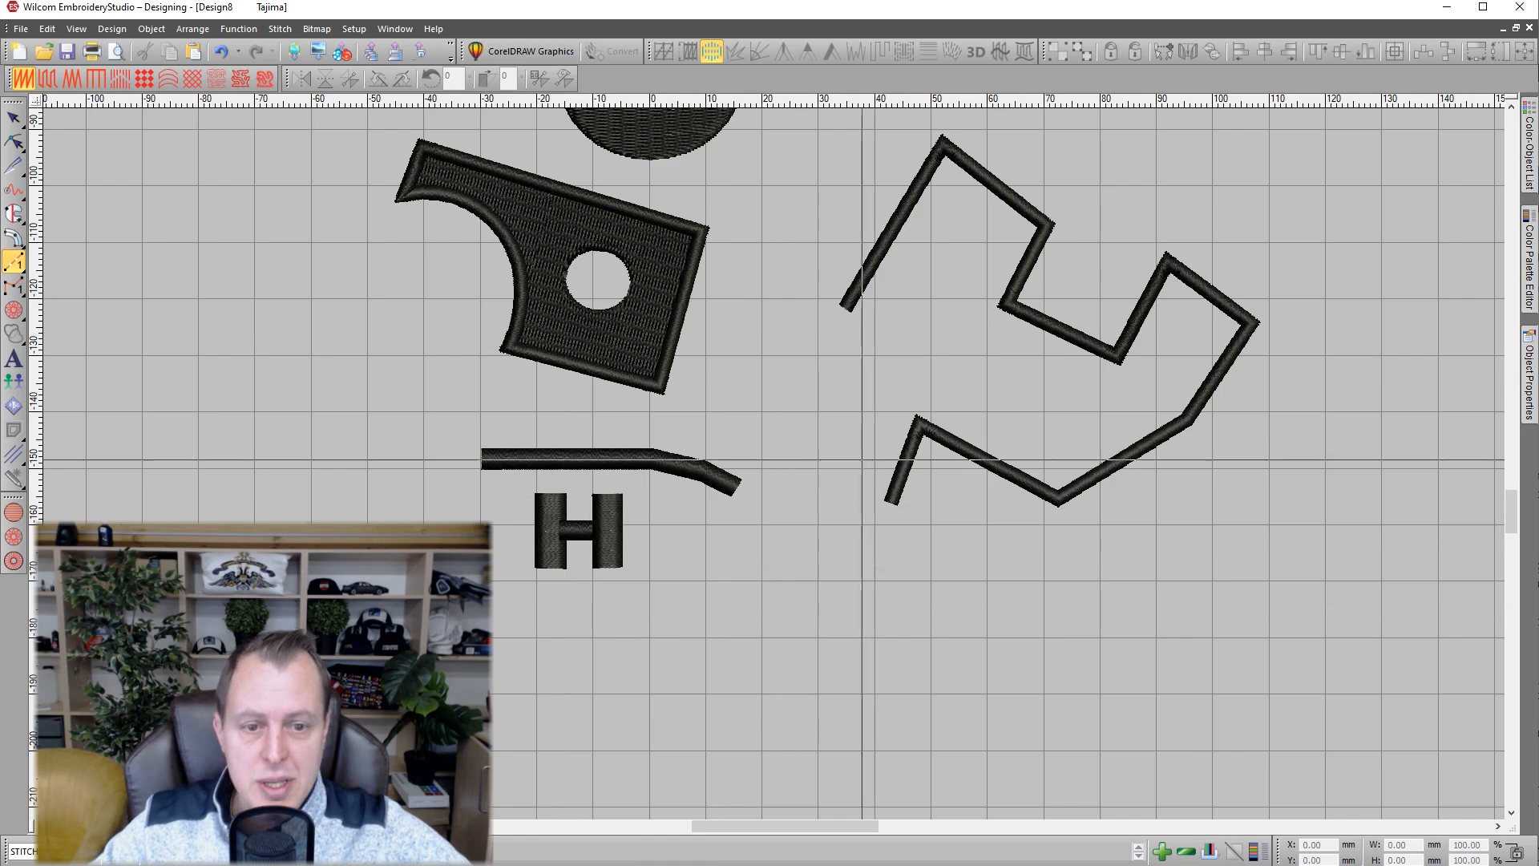
click(748, 580)
click(872, 621)
click(801, 691)
click(712, 668)
click(725, 612)
key(Return)
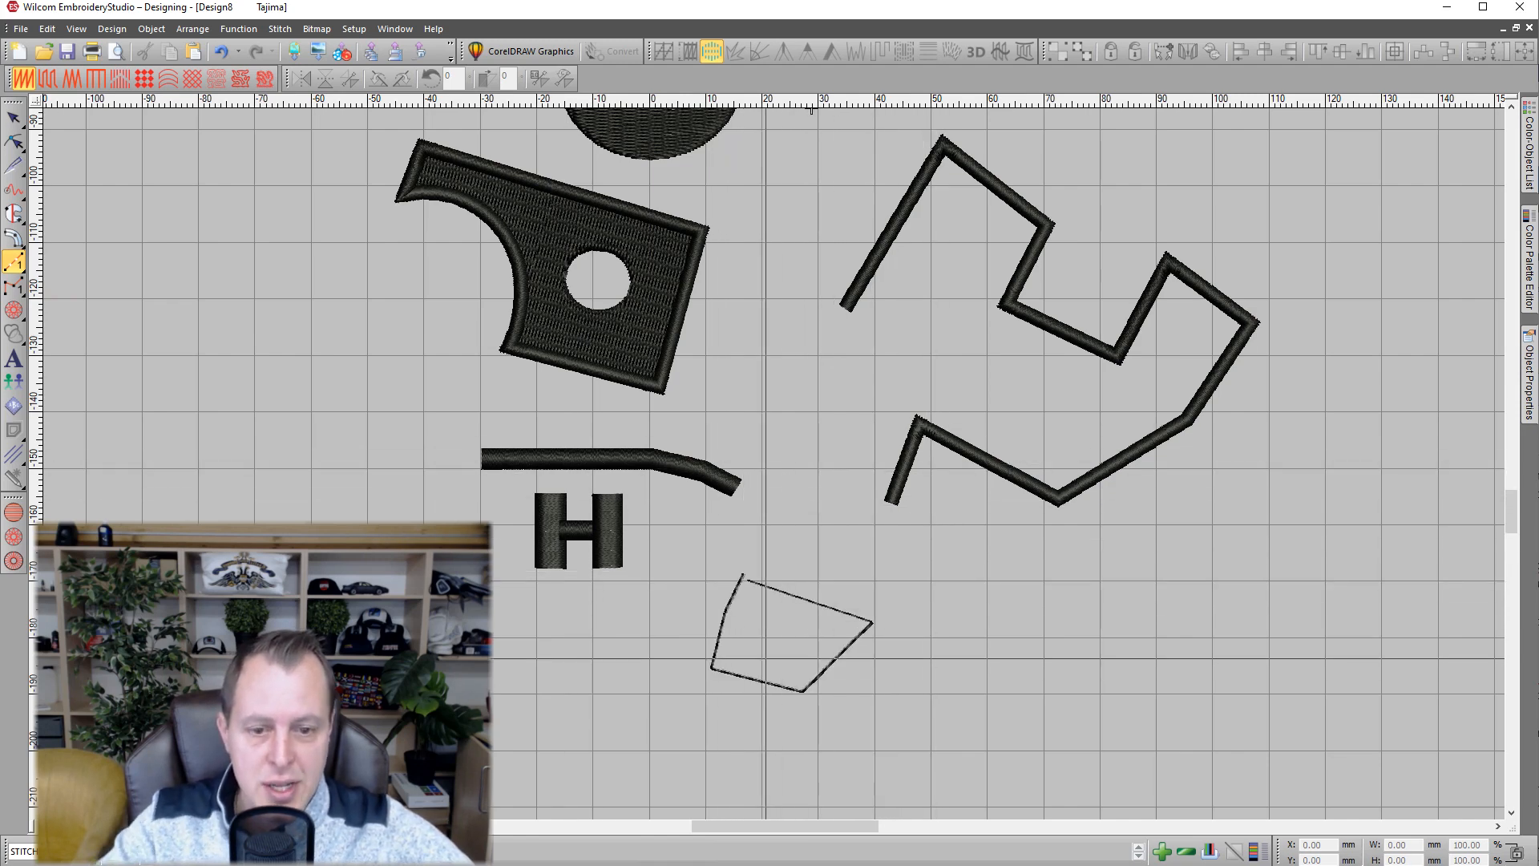
Turn off TrueView to examine the run outline's individual stitches and start and end points, leaving the outline deselected.
scroll(769, 589, up, 3)
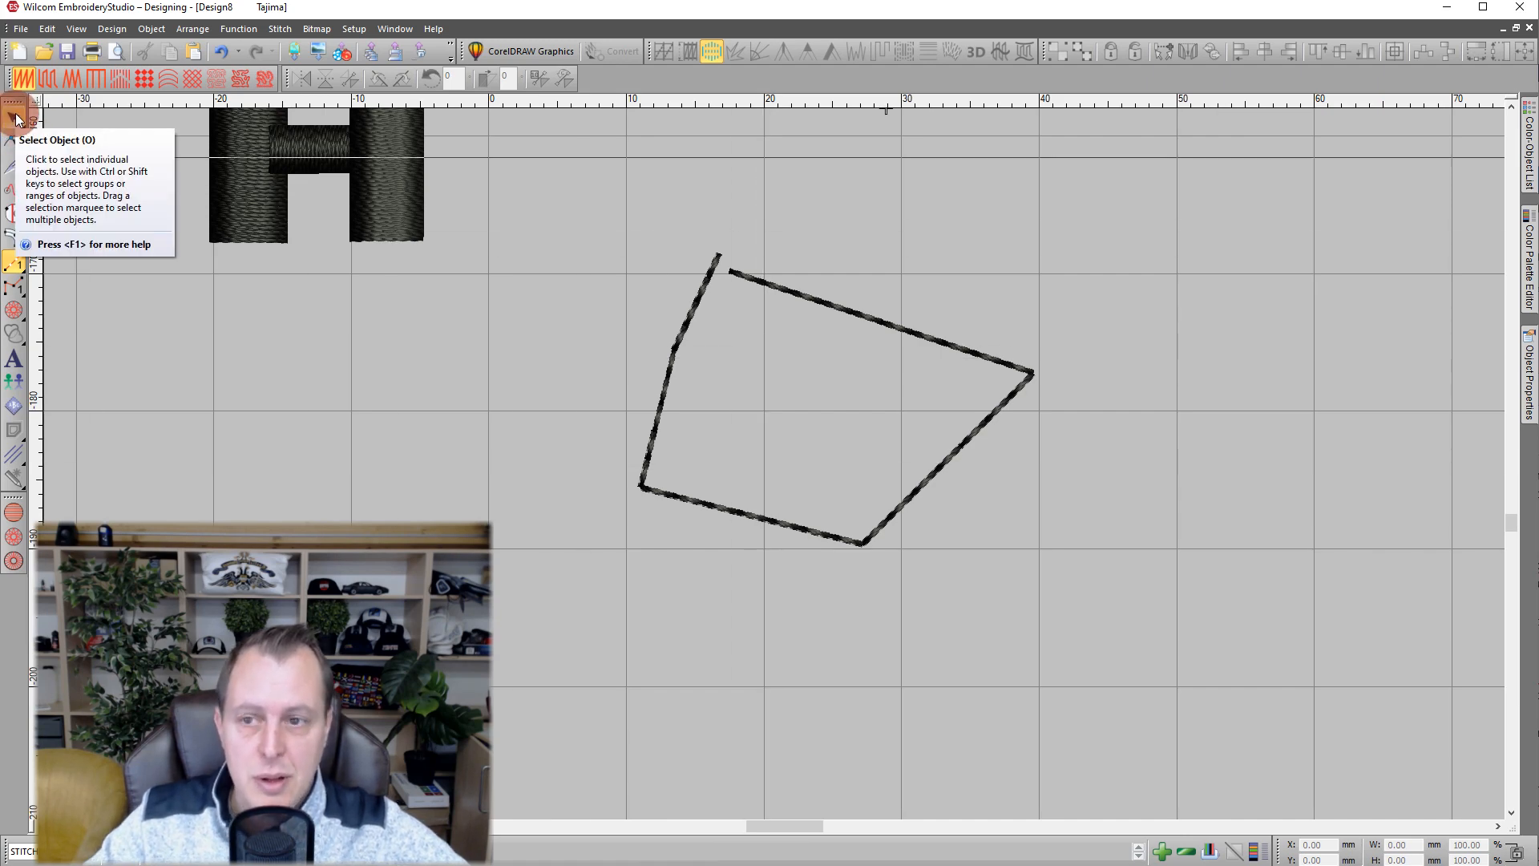
key(t)
scroll(560, 148, up, 2)
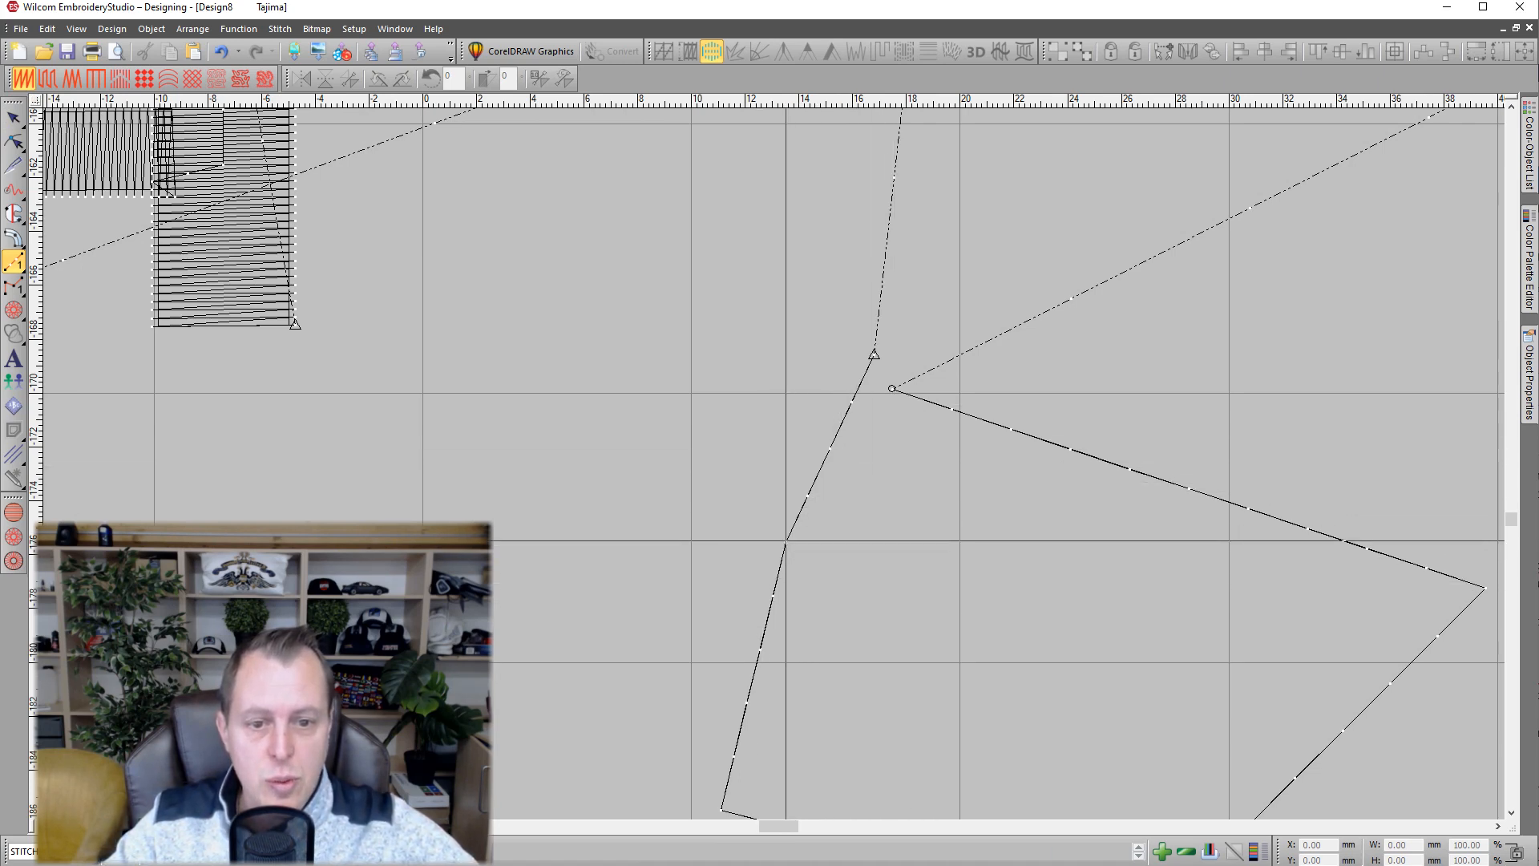
scroll(769, 465, down, 2)
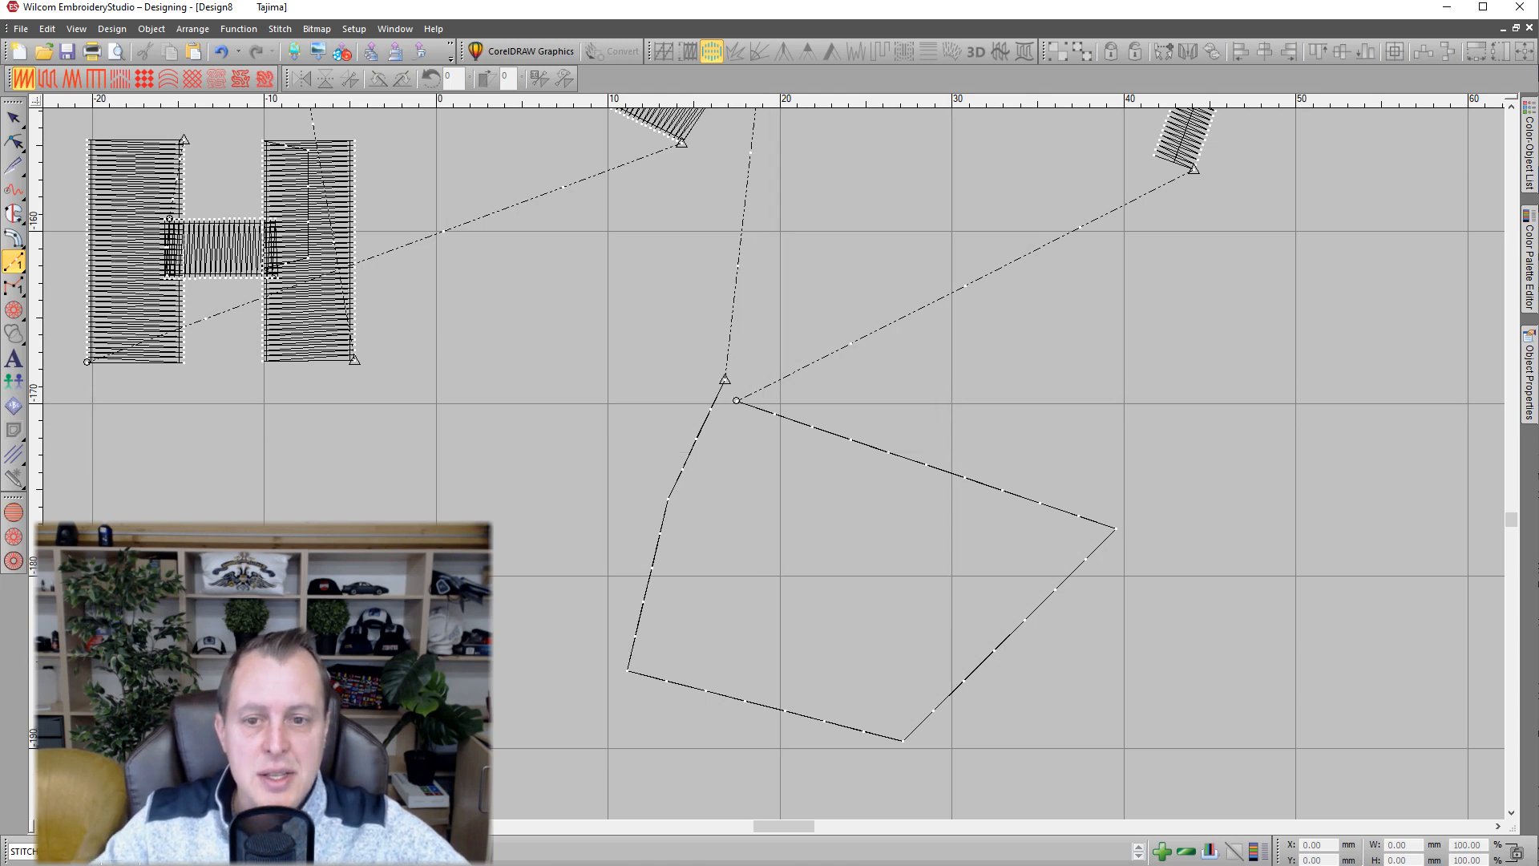
scroll(772, 463, down, 2)
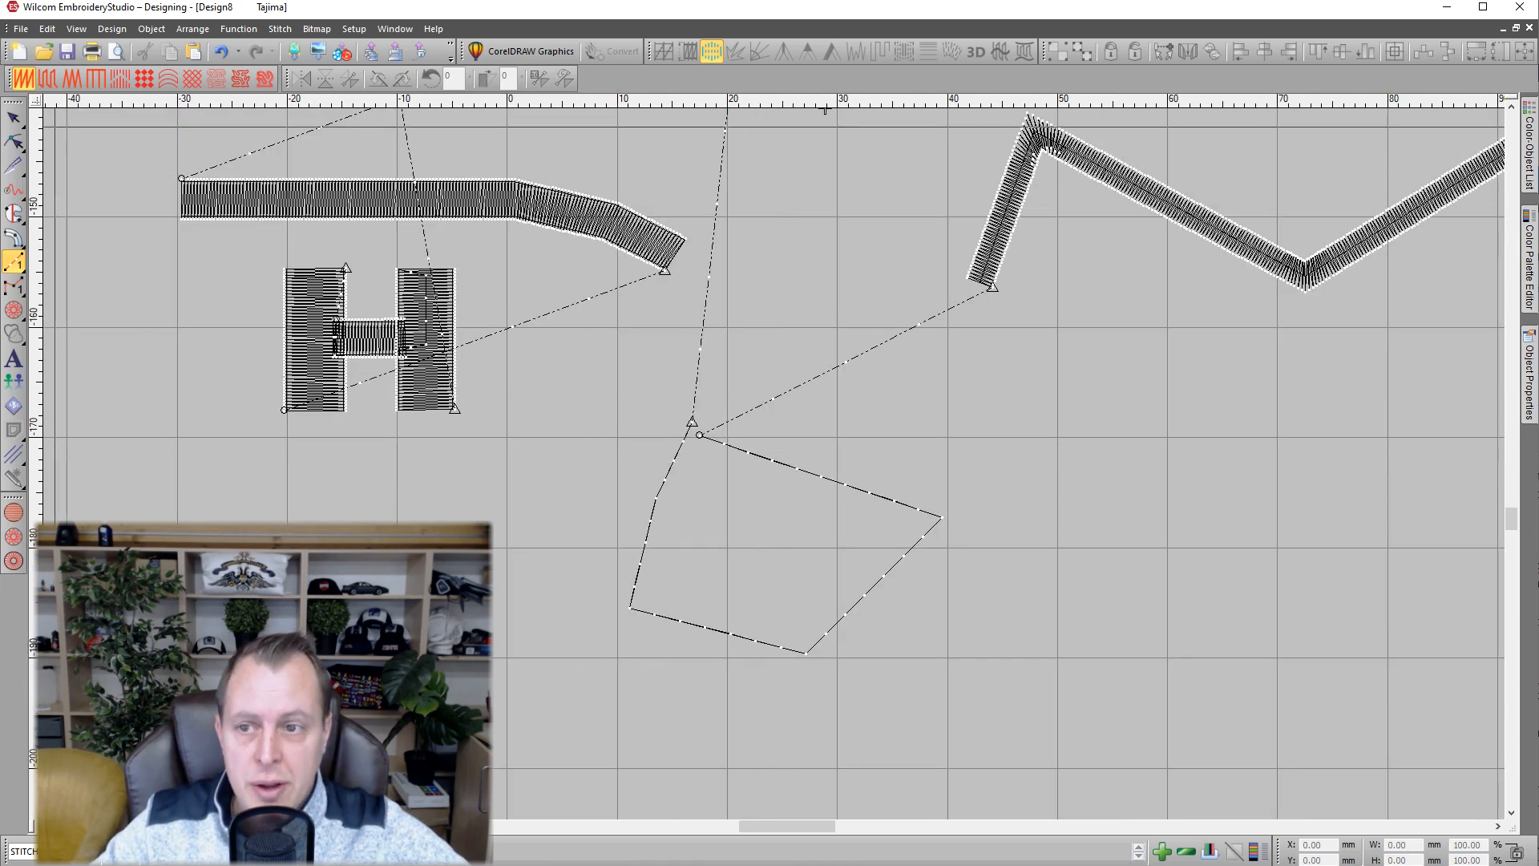
click(14, 119)
click(454, 392)
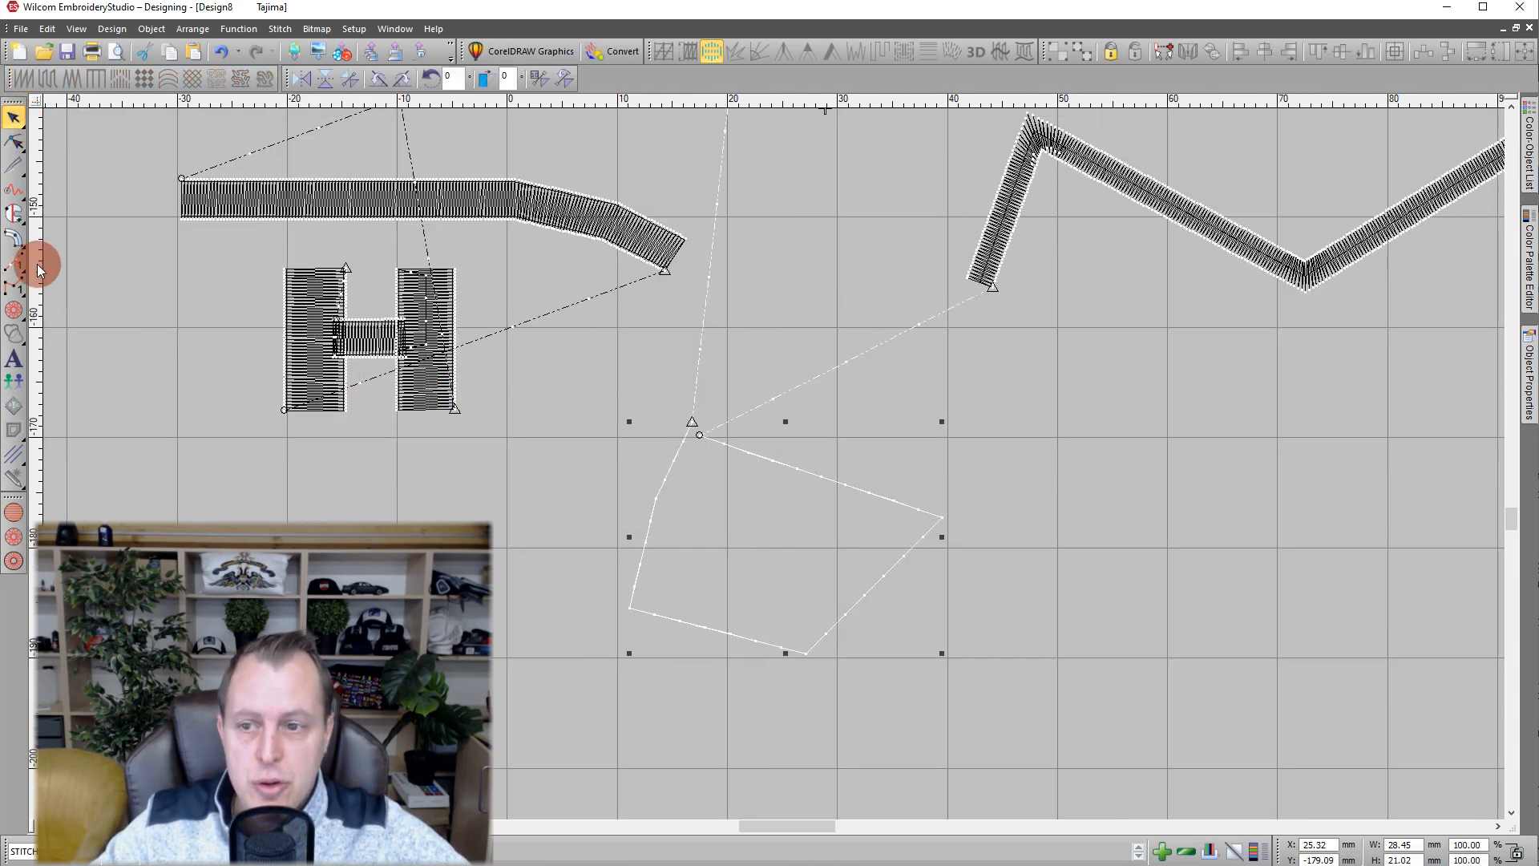
click(172, 342)
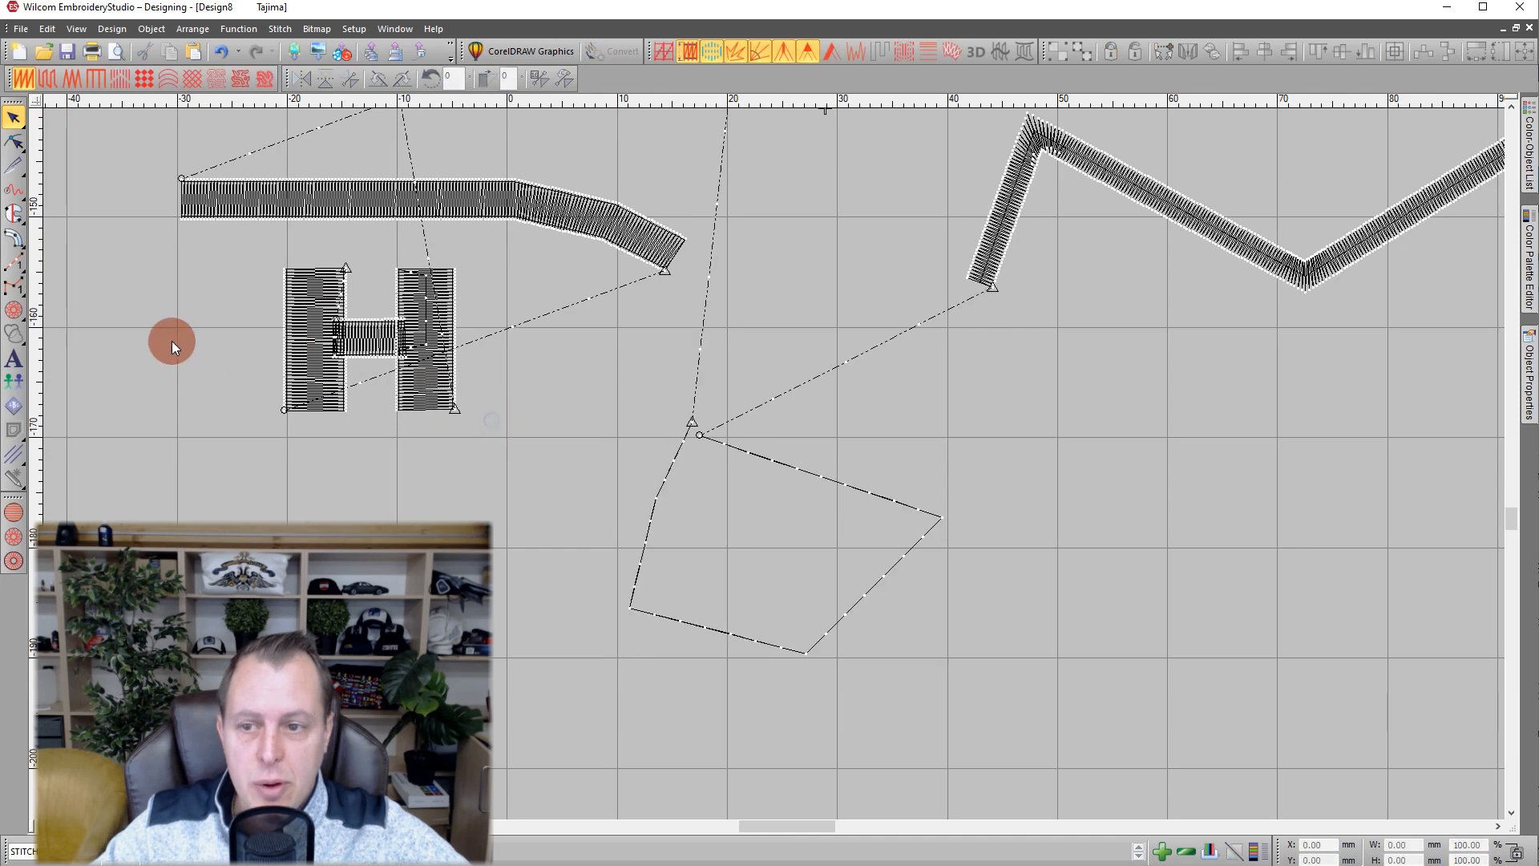
Try an open five-point Motif Run, about 18 by 9 mm, between the run outline and the zigzag line, and undo it.
click(12, 267)
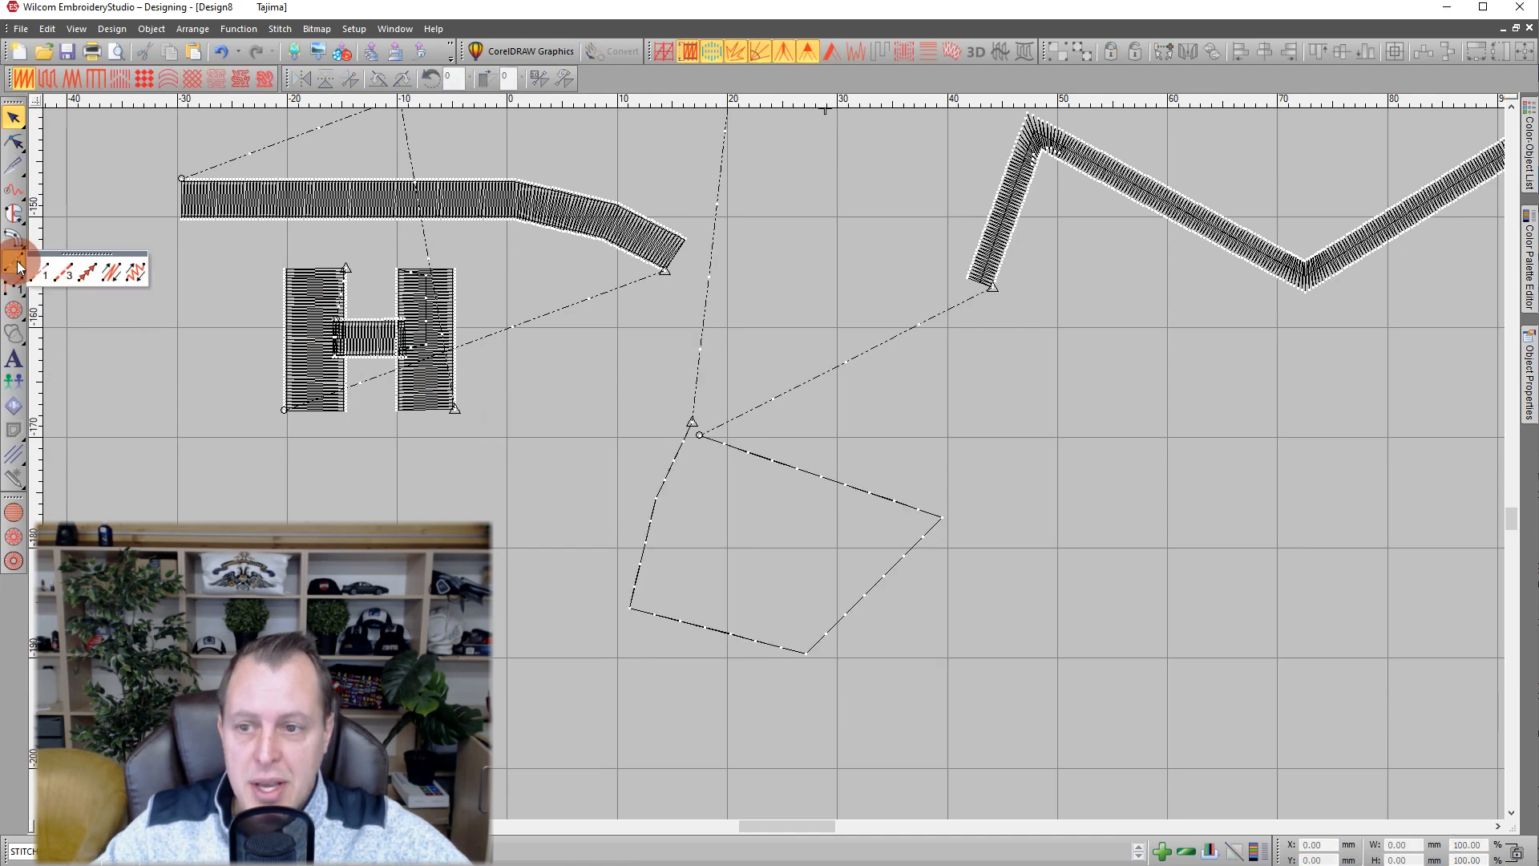
click(86, 275)
click(890, 431)
click(1016, 469)
click(1067, 422)
click(945, 371)
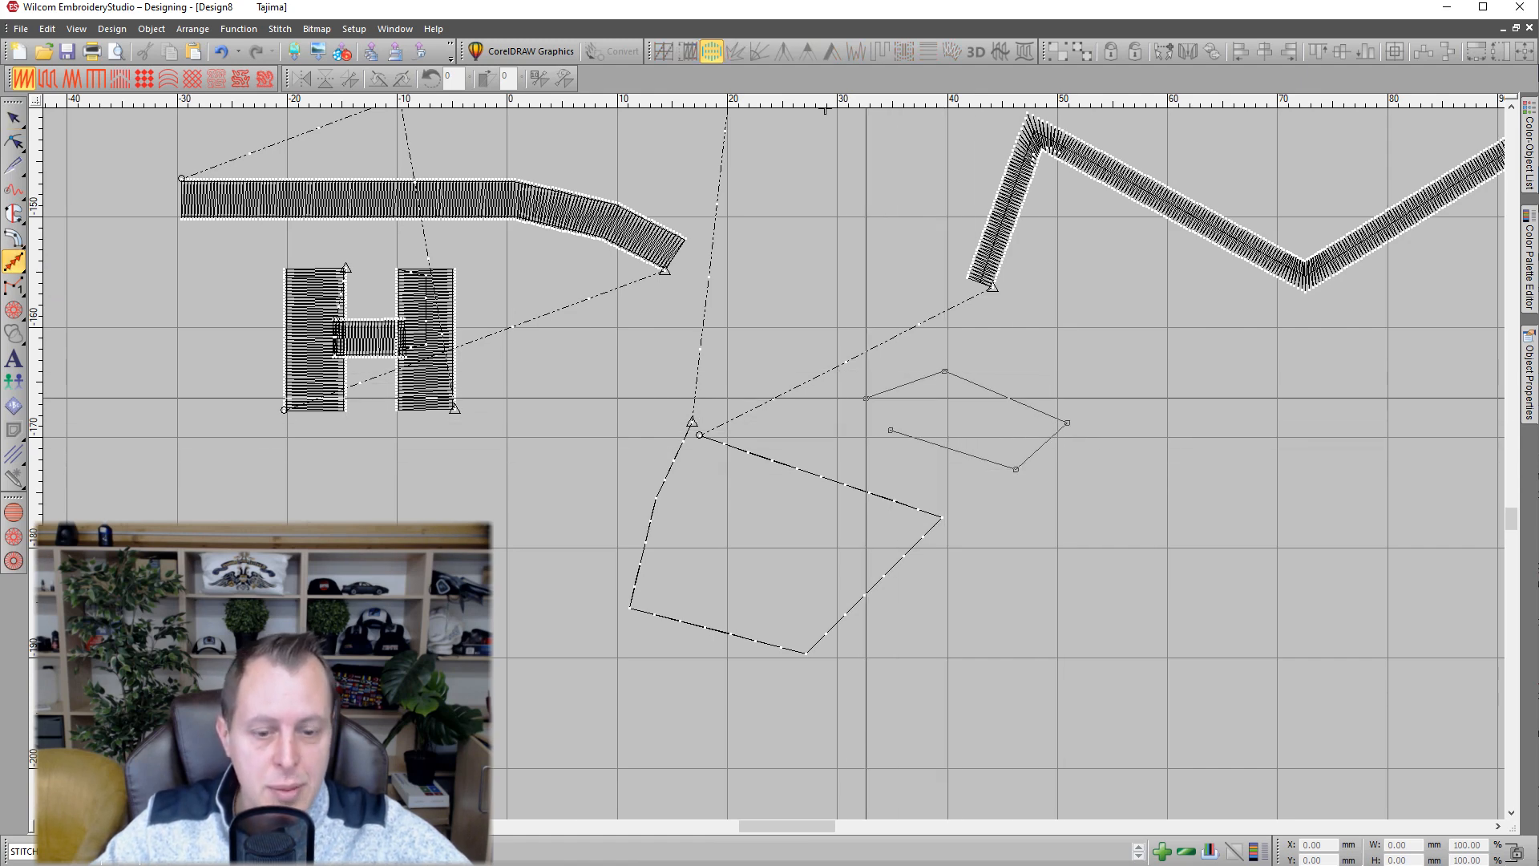
click(865, 399)
key(Return)
key(Escape)
key(Escape)
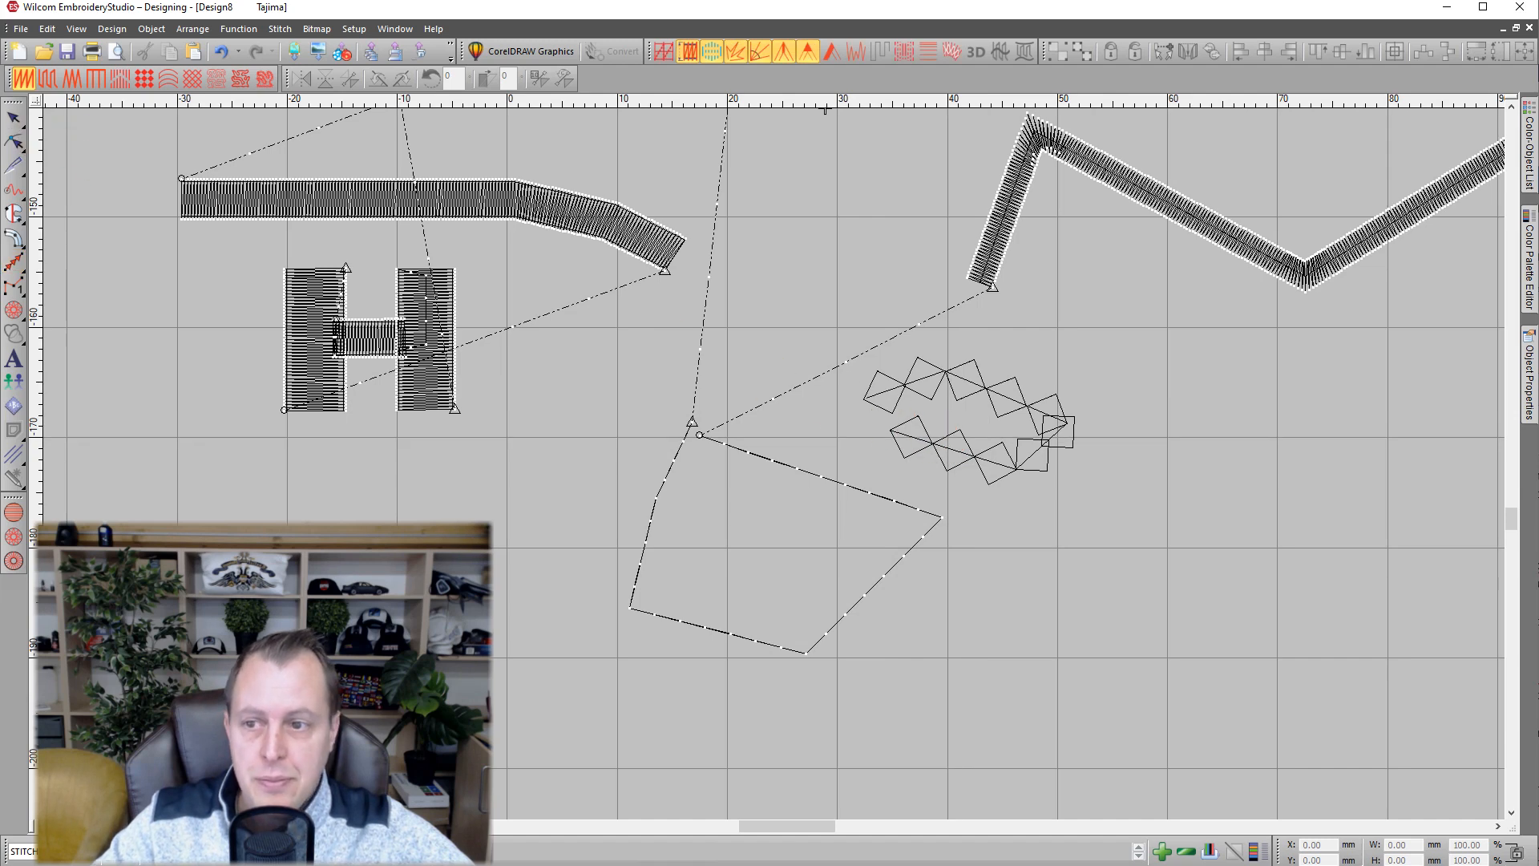
key(ctrl+z)
Digitize a closed five-sided Backstitch outline, about 20 by 9 mm, above the run outline, and examine its overlapping stitches.
mouse_move(16, 269)
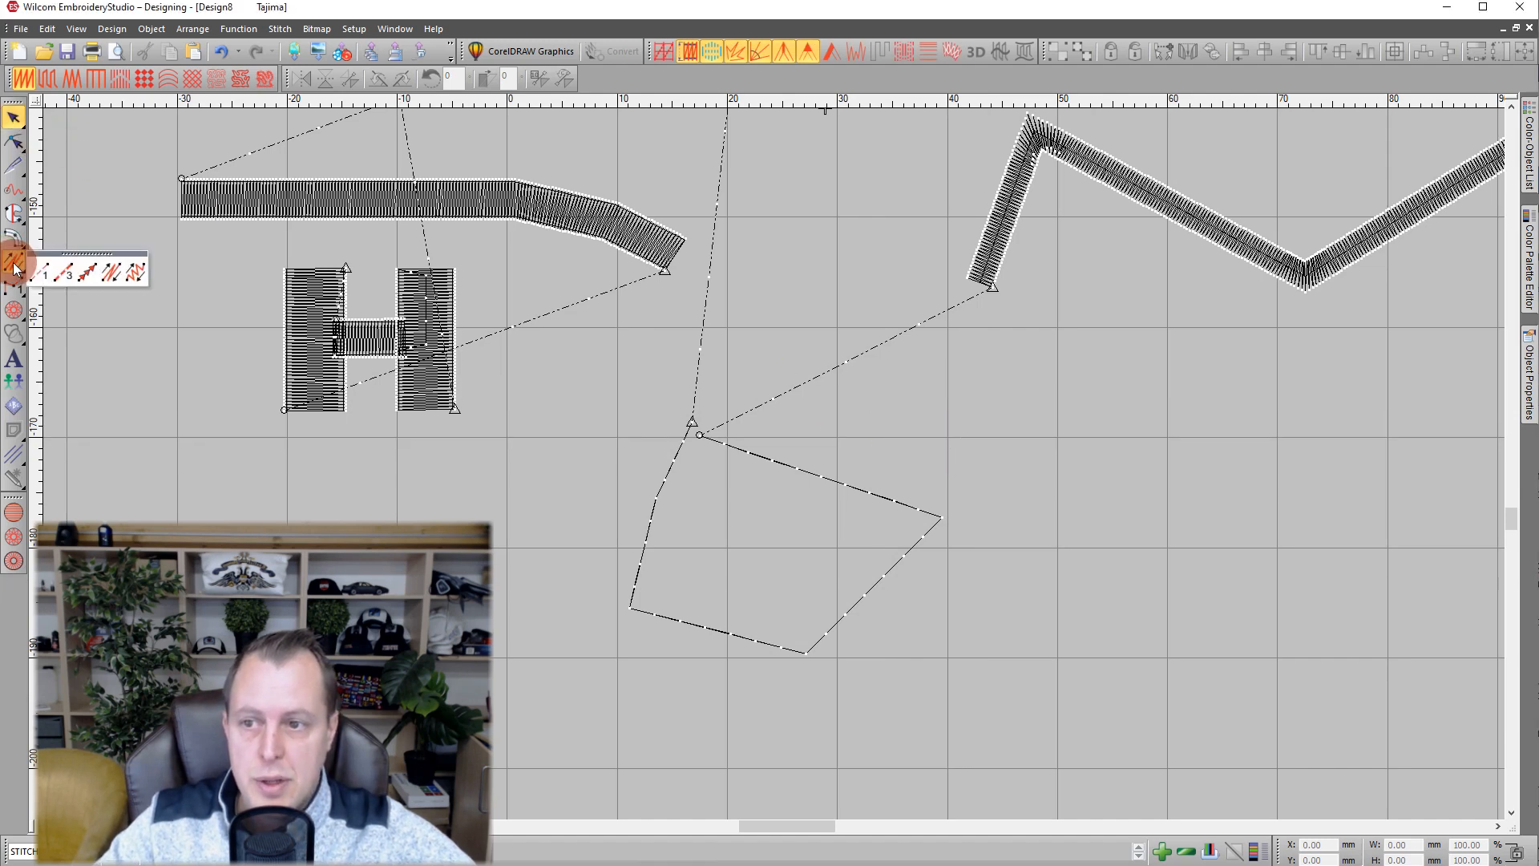
click(112, 276)
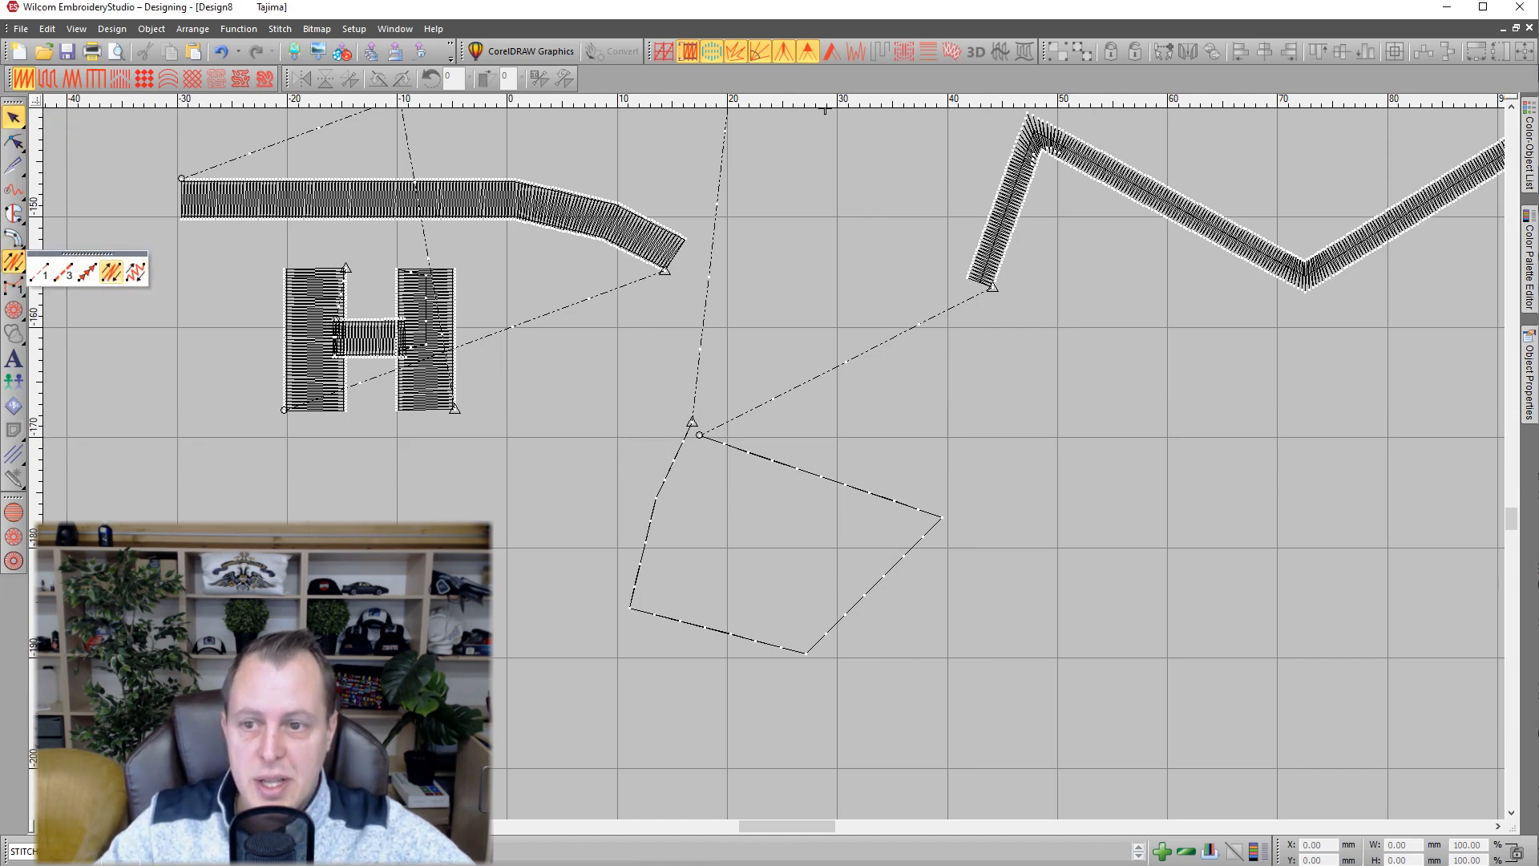
click(883, 376)
click(1040, 382)
click(1063, 471)
click(900, 454)
click(839, 422)
click(884, 377)
key(Return)
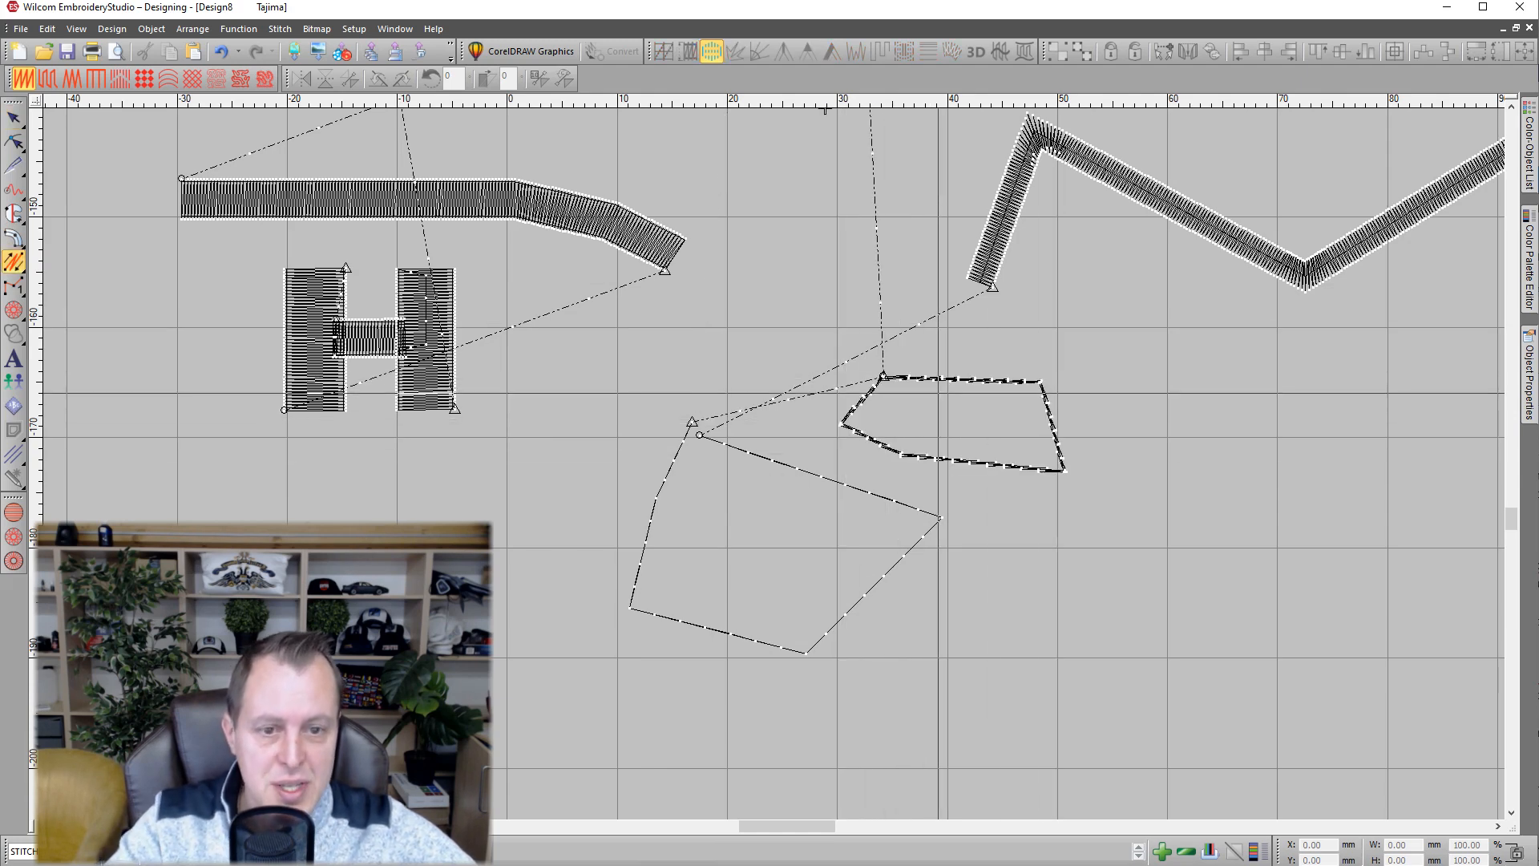
scroll(885, 377, up, 3)
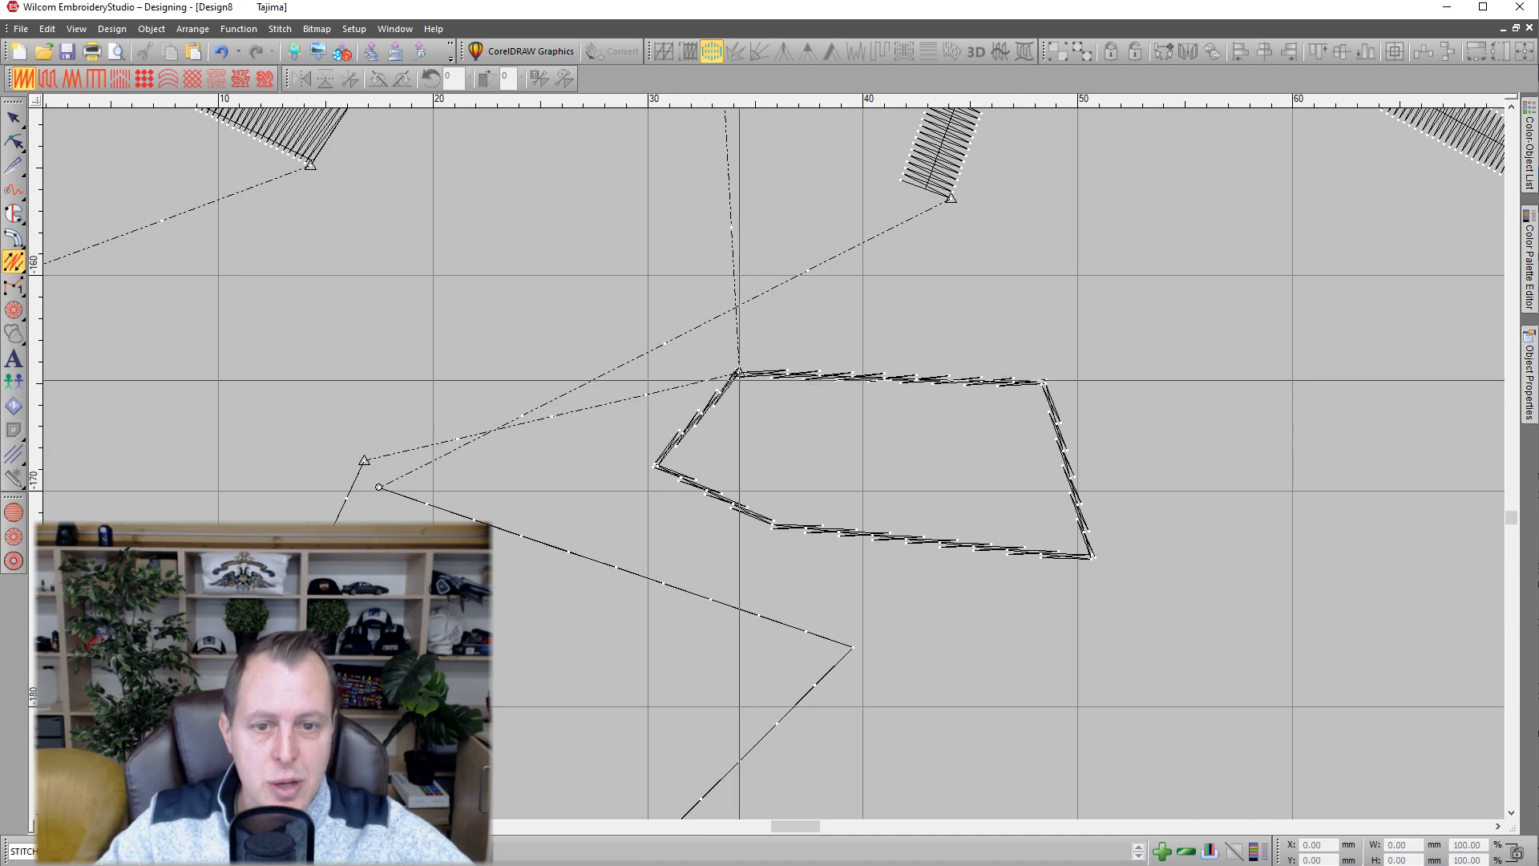
scroll(809, 229, up, 2)
scroll(710, 494, up, 1)
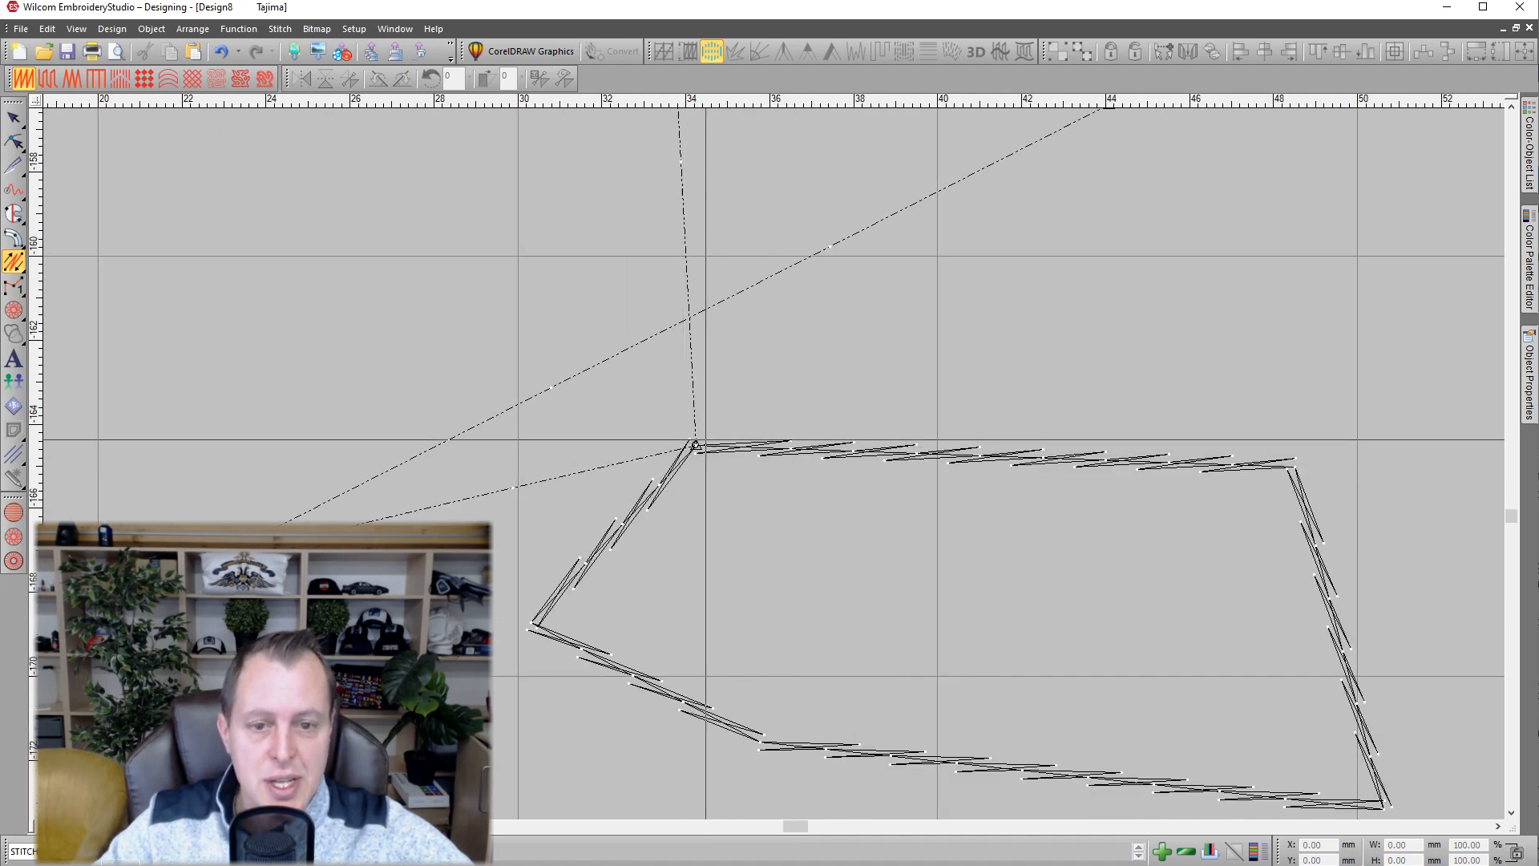
Create the lettering ABC in the empty area below the H, about 29 by 10 mm.
scroll(779, 454, down, 1)
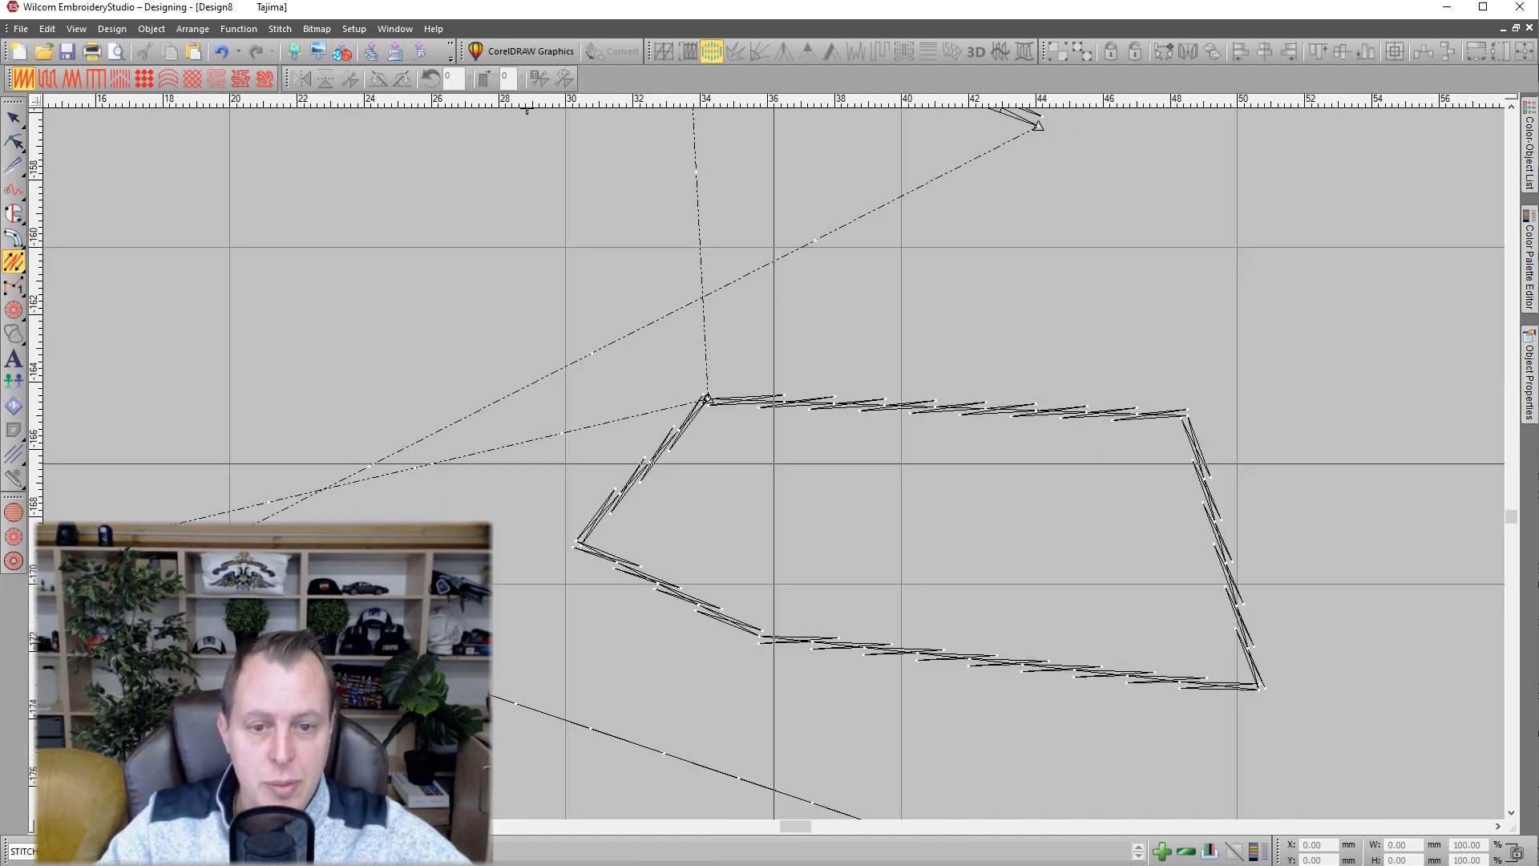
scroll(773, 464, down, 3)
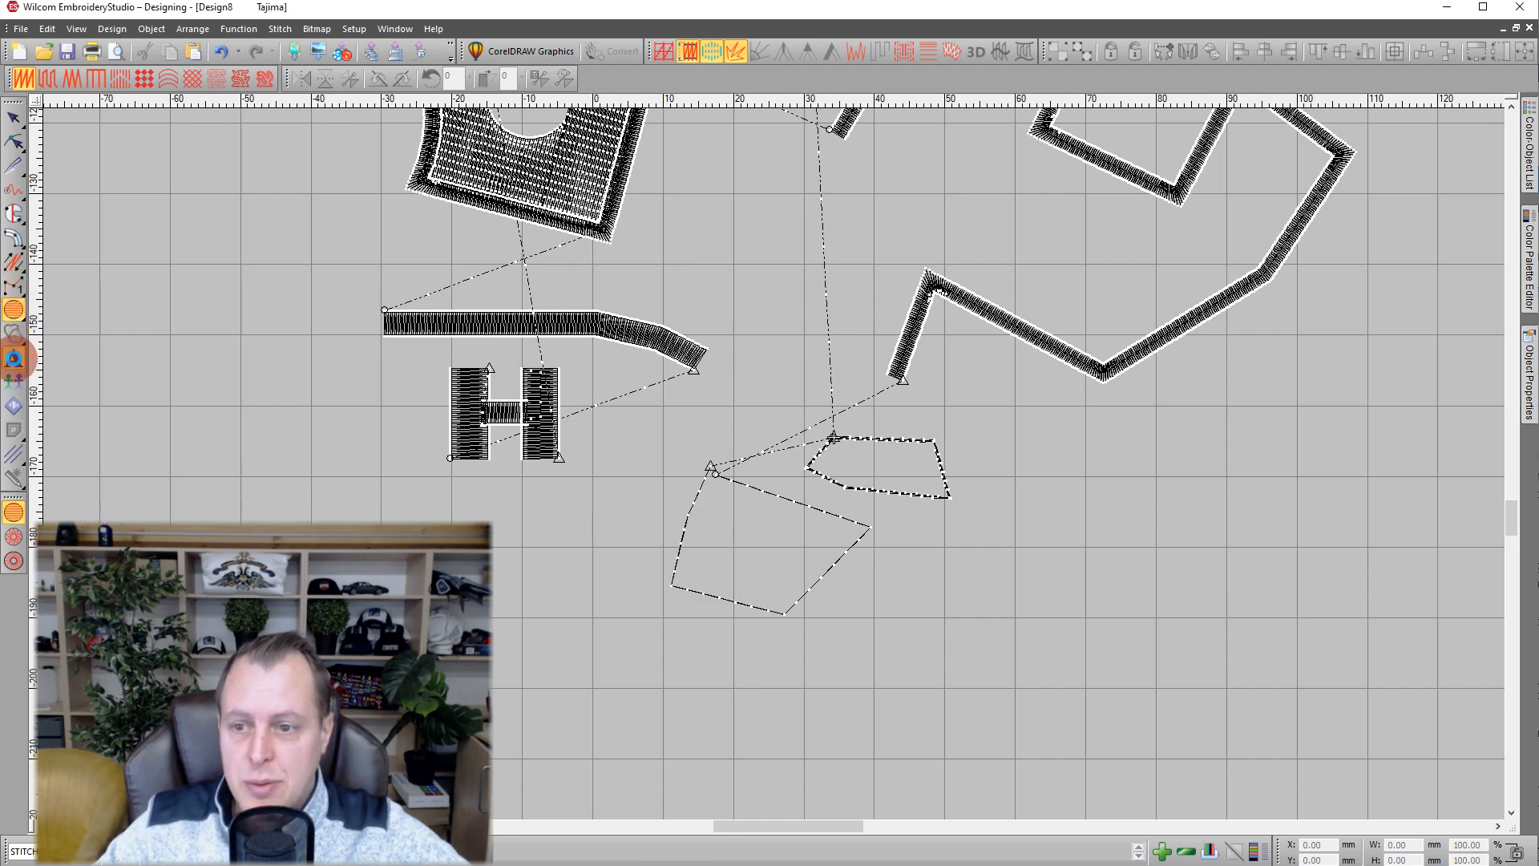
click(15, 360)
scroll(266, 354, down, 1)
scroll(773, 464, down, 1)
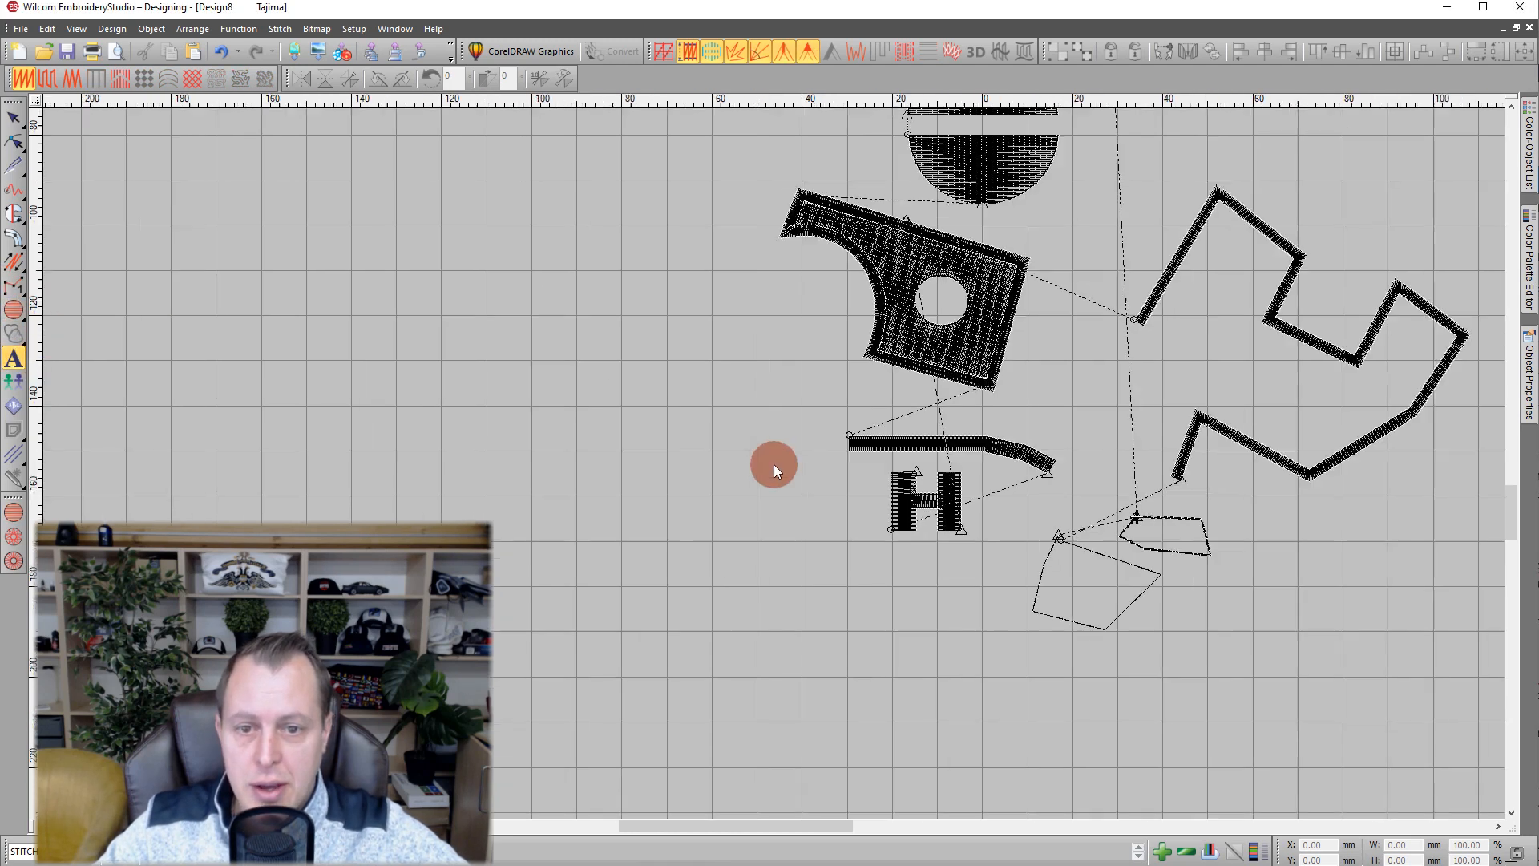
click(815, 614)
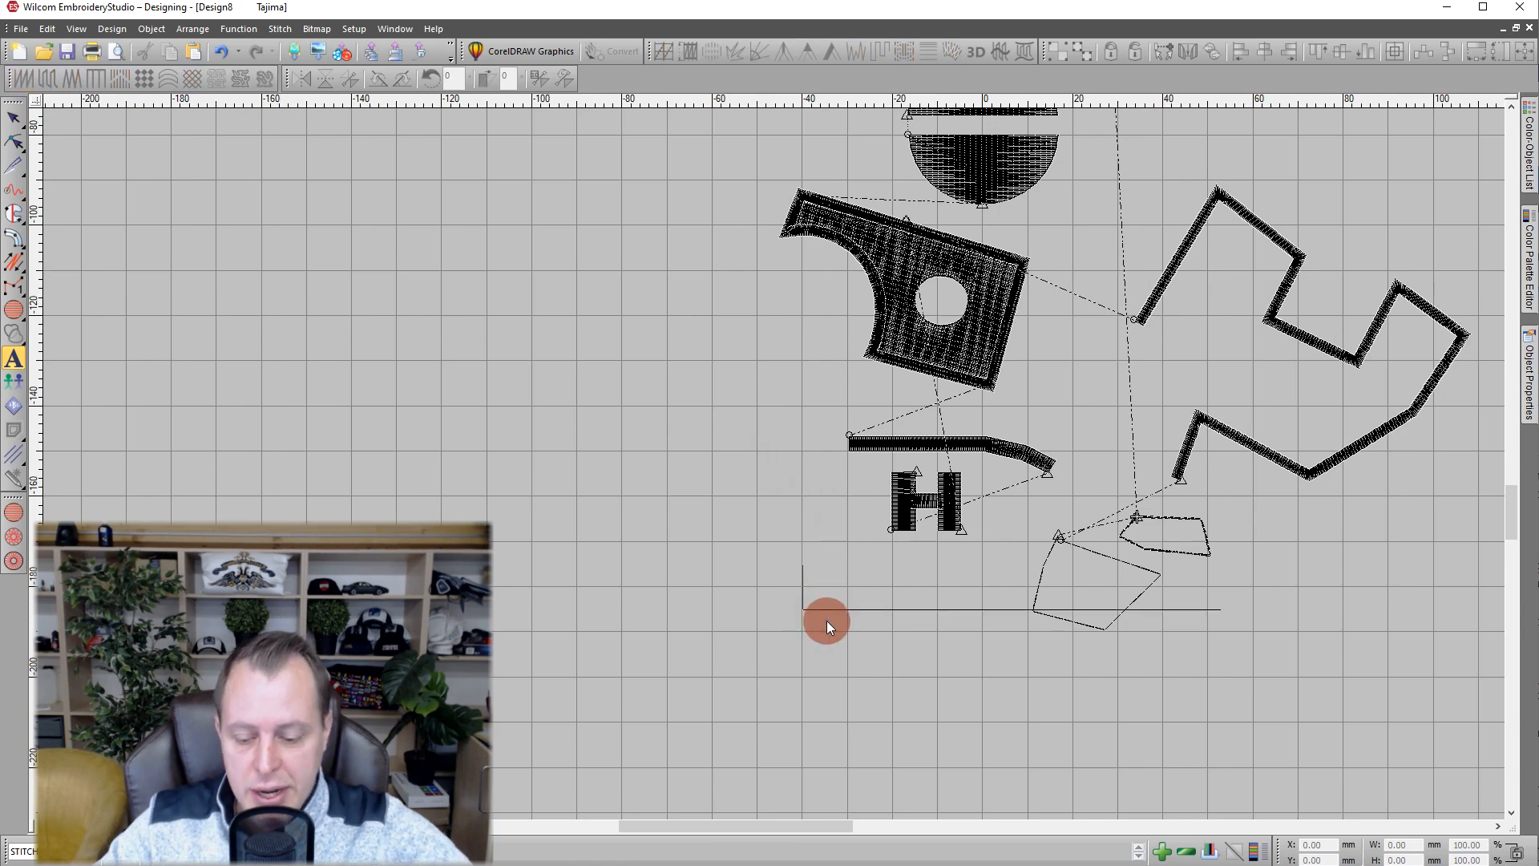
text(ABC)
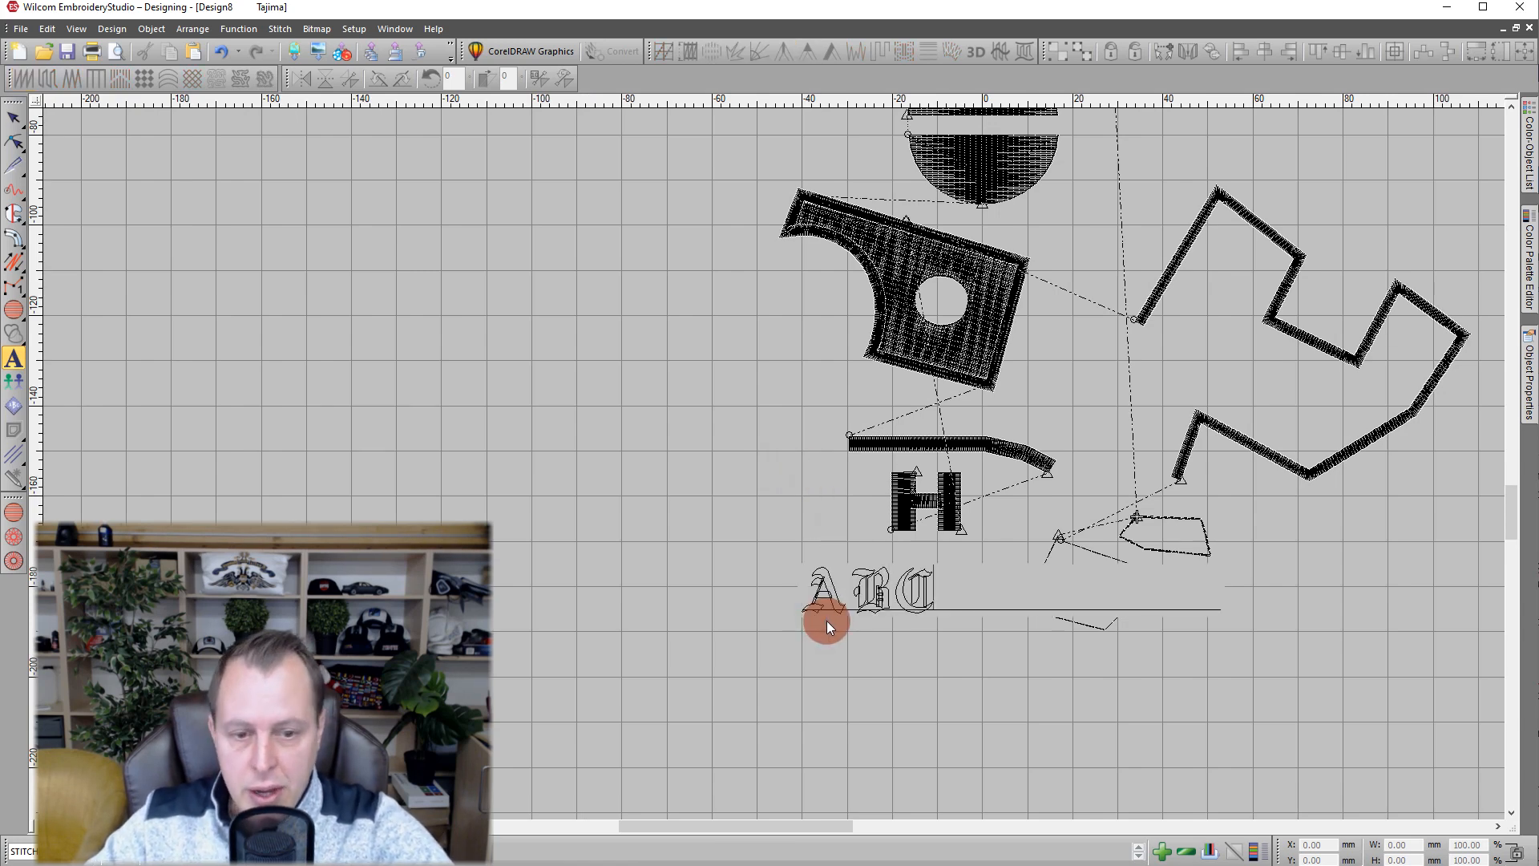
key(Return)
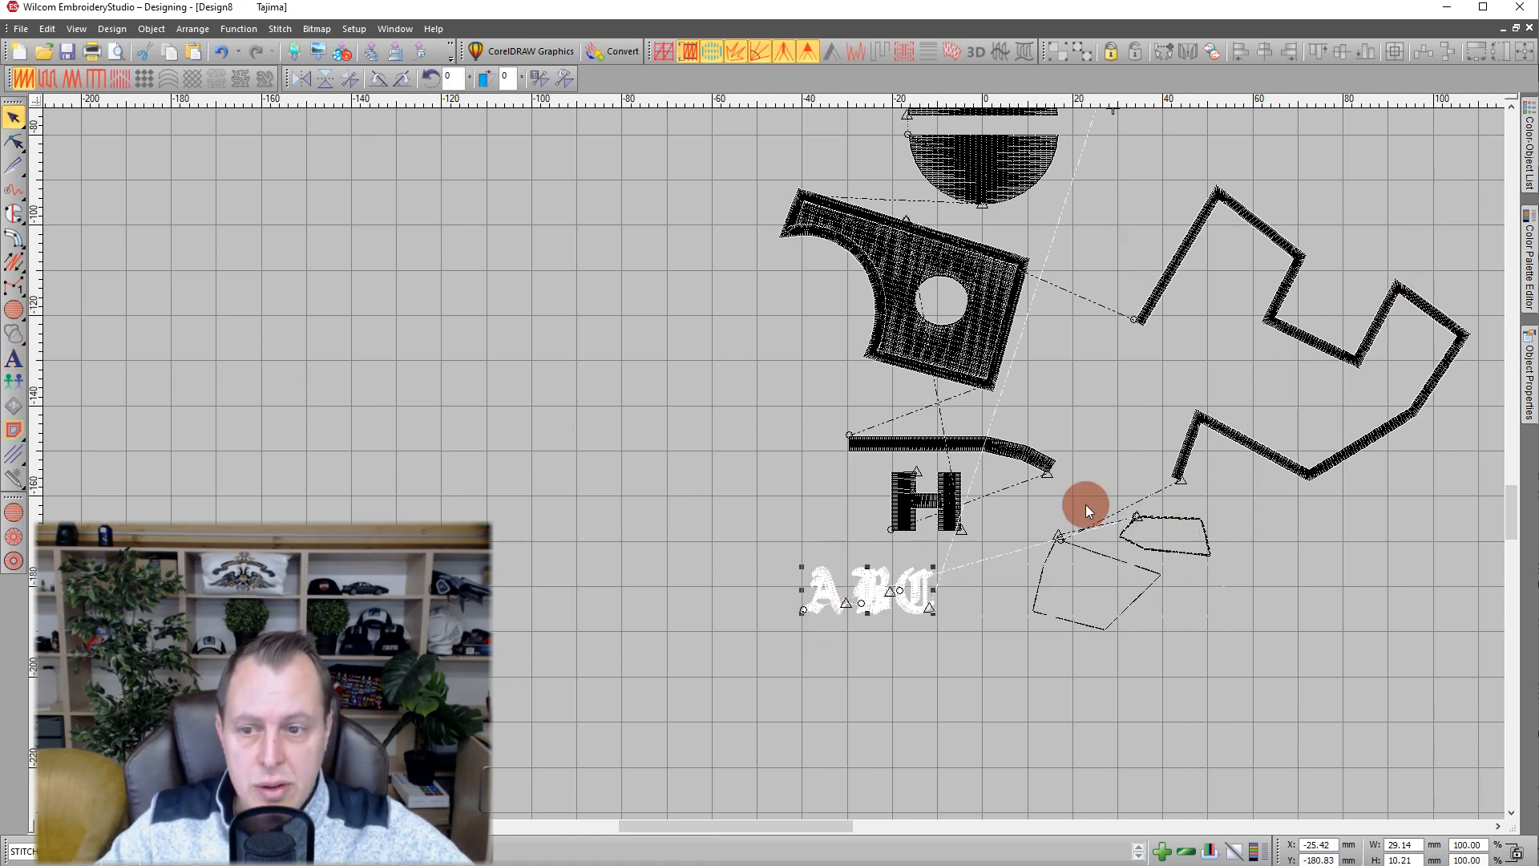
Examine the ABC lettering in the Color-Object List, and view its lettering properties such as font, height and spacing.
click(1529, 152)
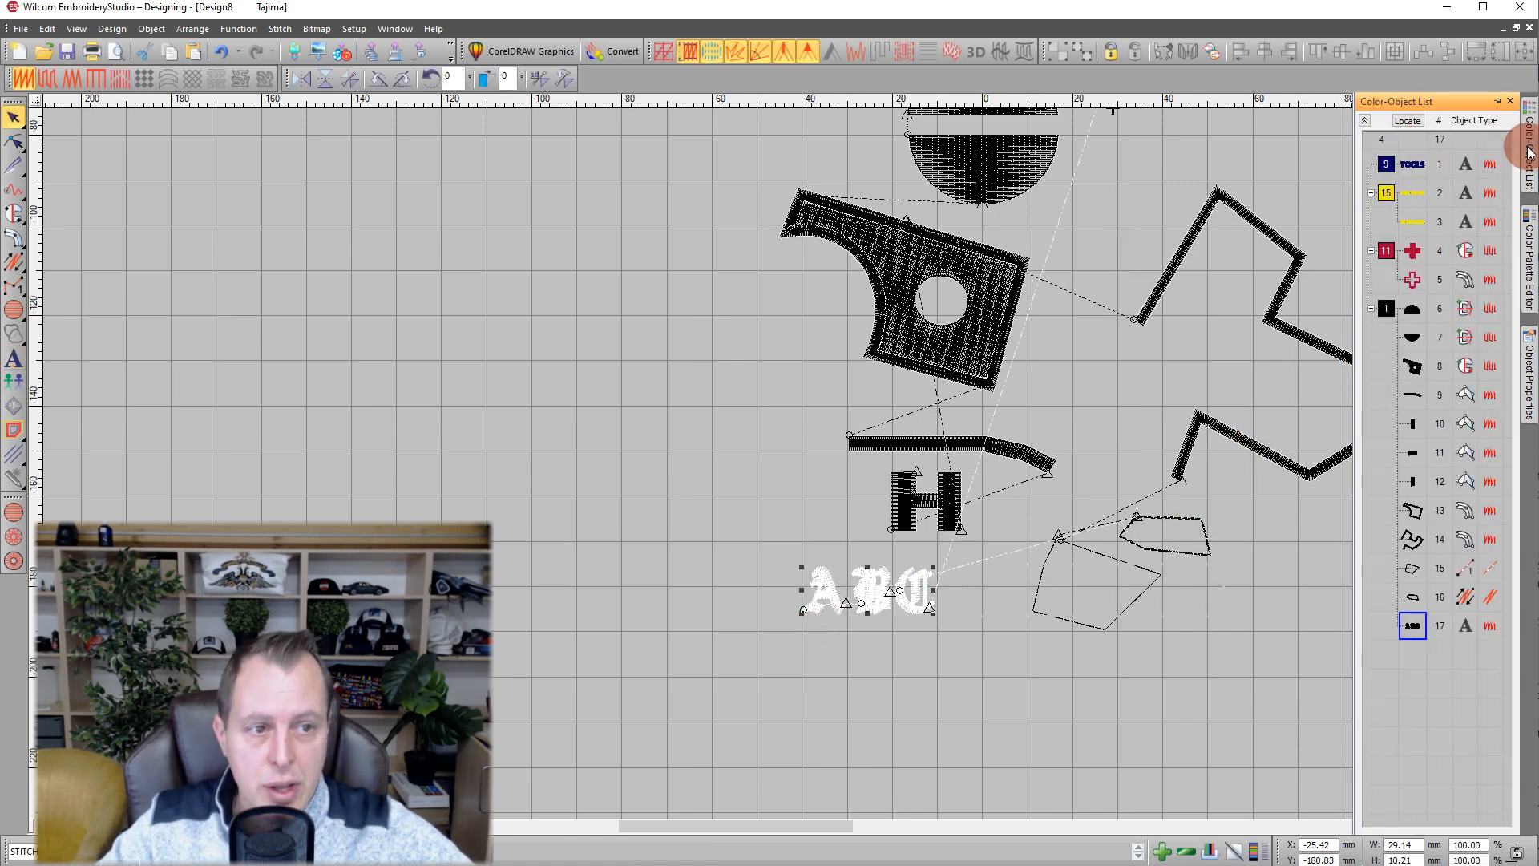
click(1168, 353)
click(1528, 365)
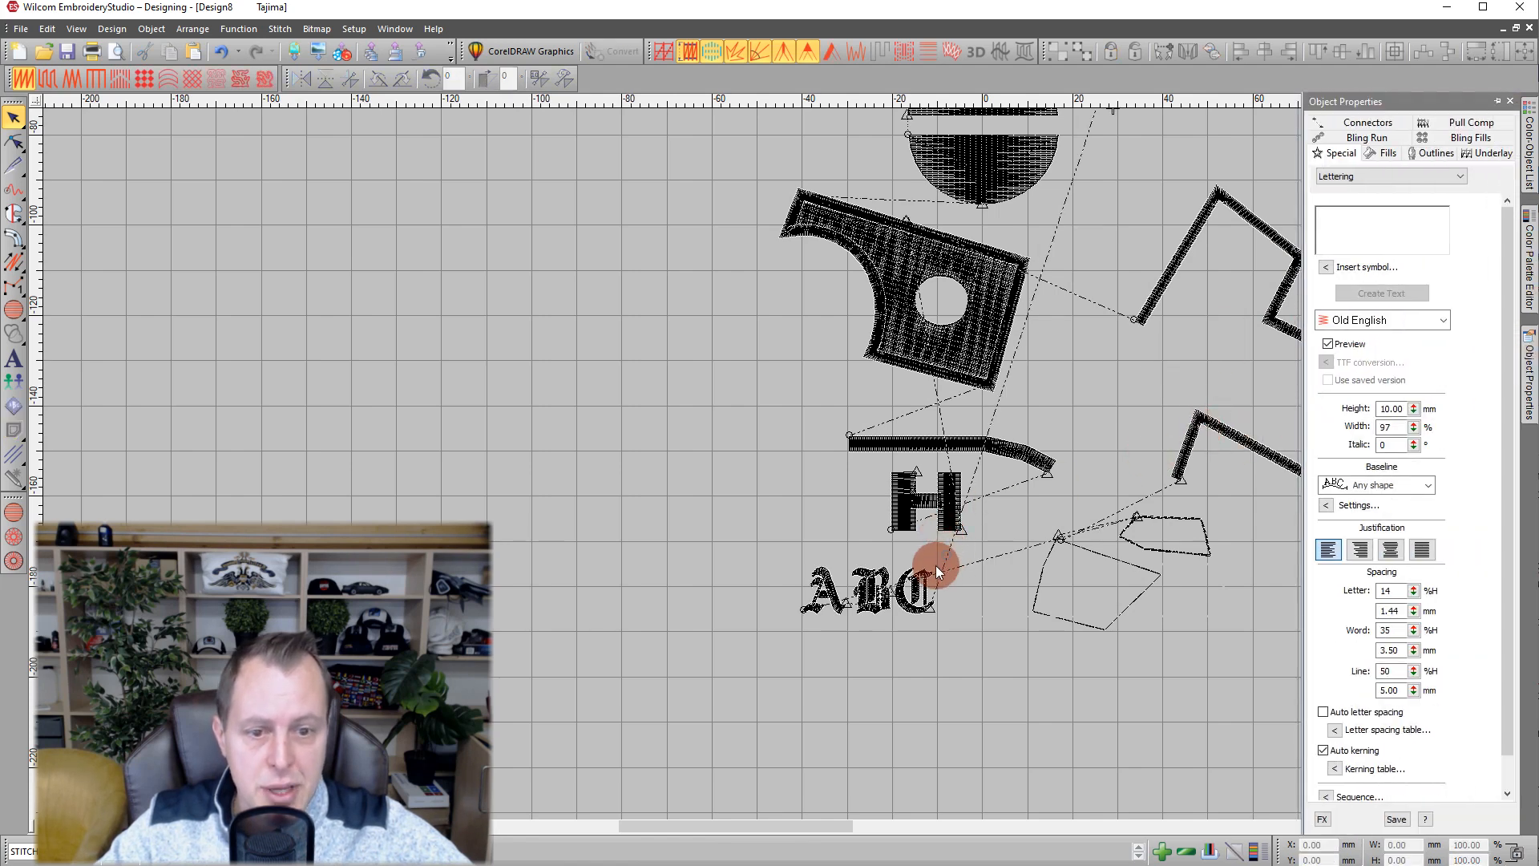
click(886, 590)
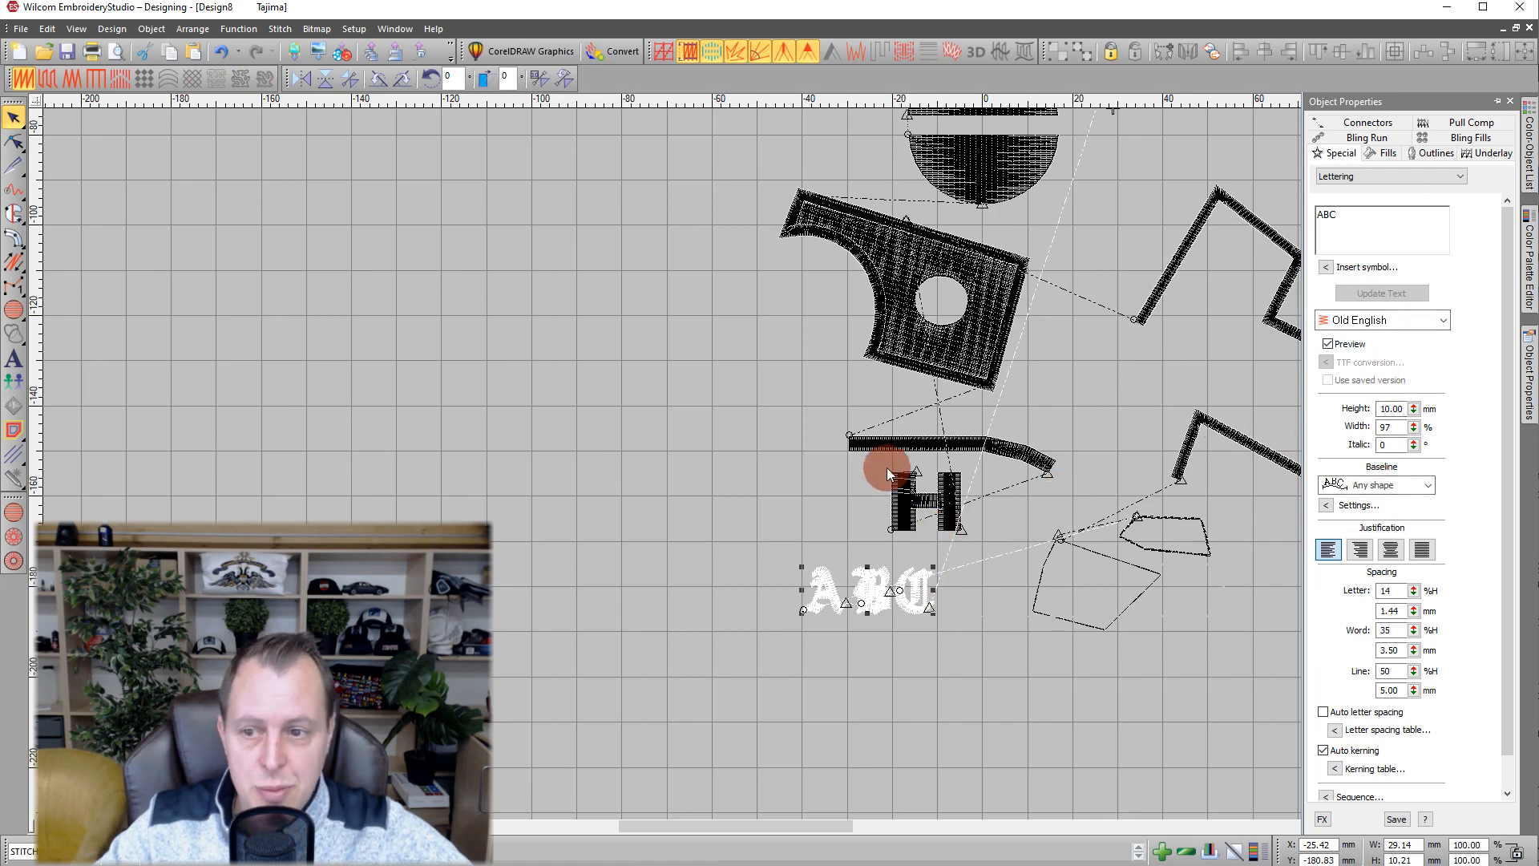
Edit the lettering below the H to read Abc and leave it deselected.
click(13, 365)
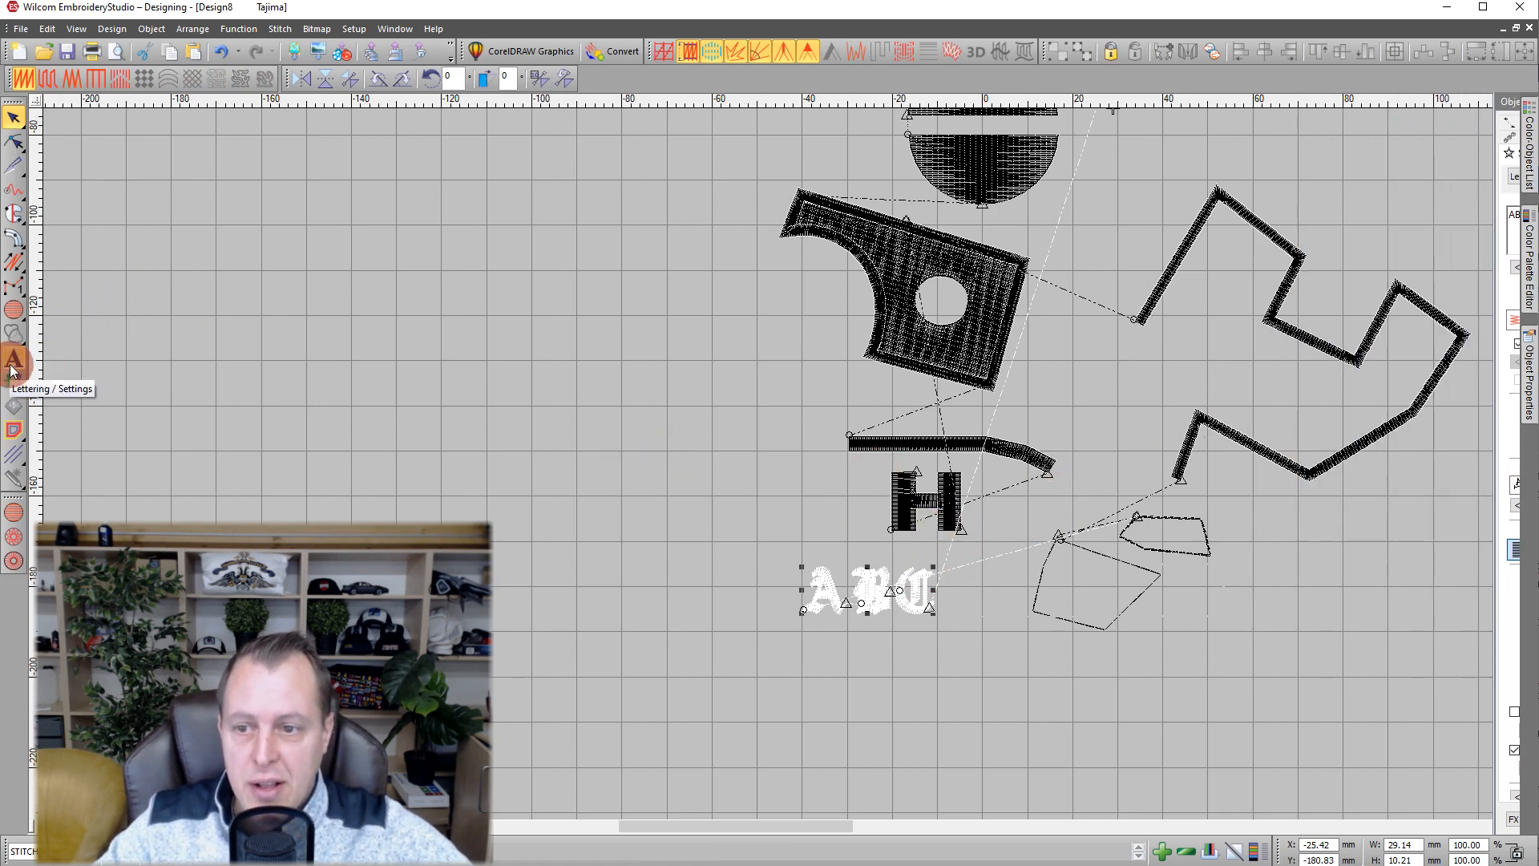
click(916, 606)
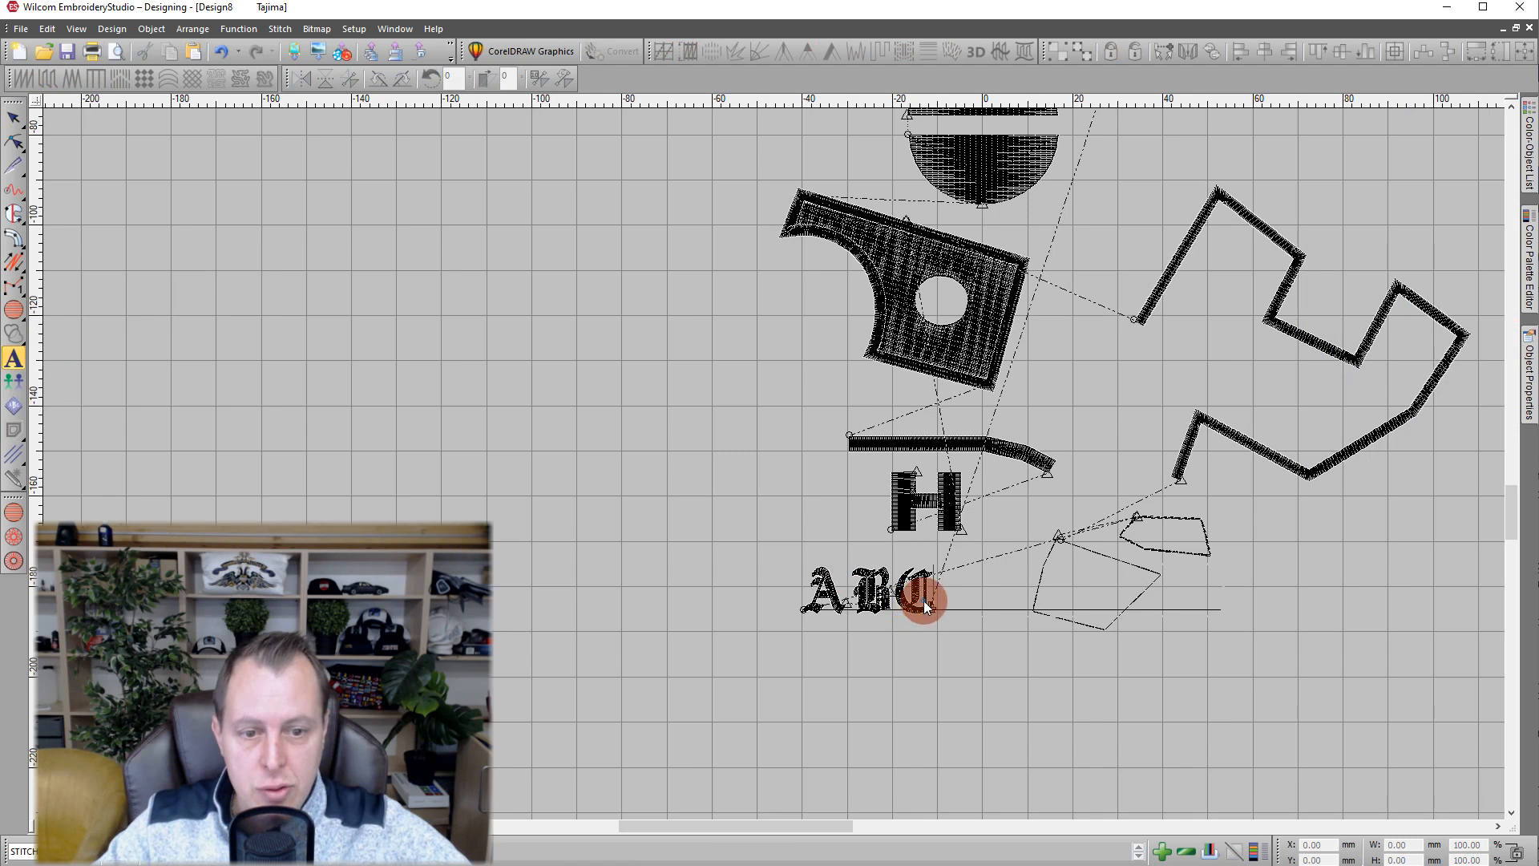
key(BackSpace)
key(BackSpace)
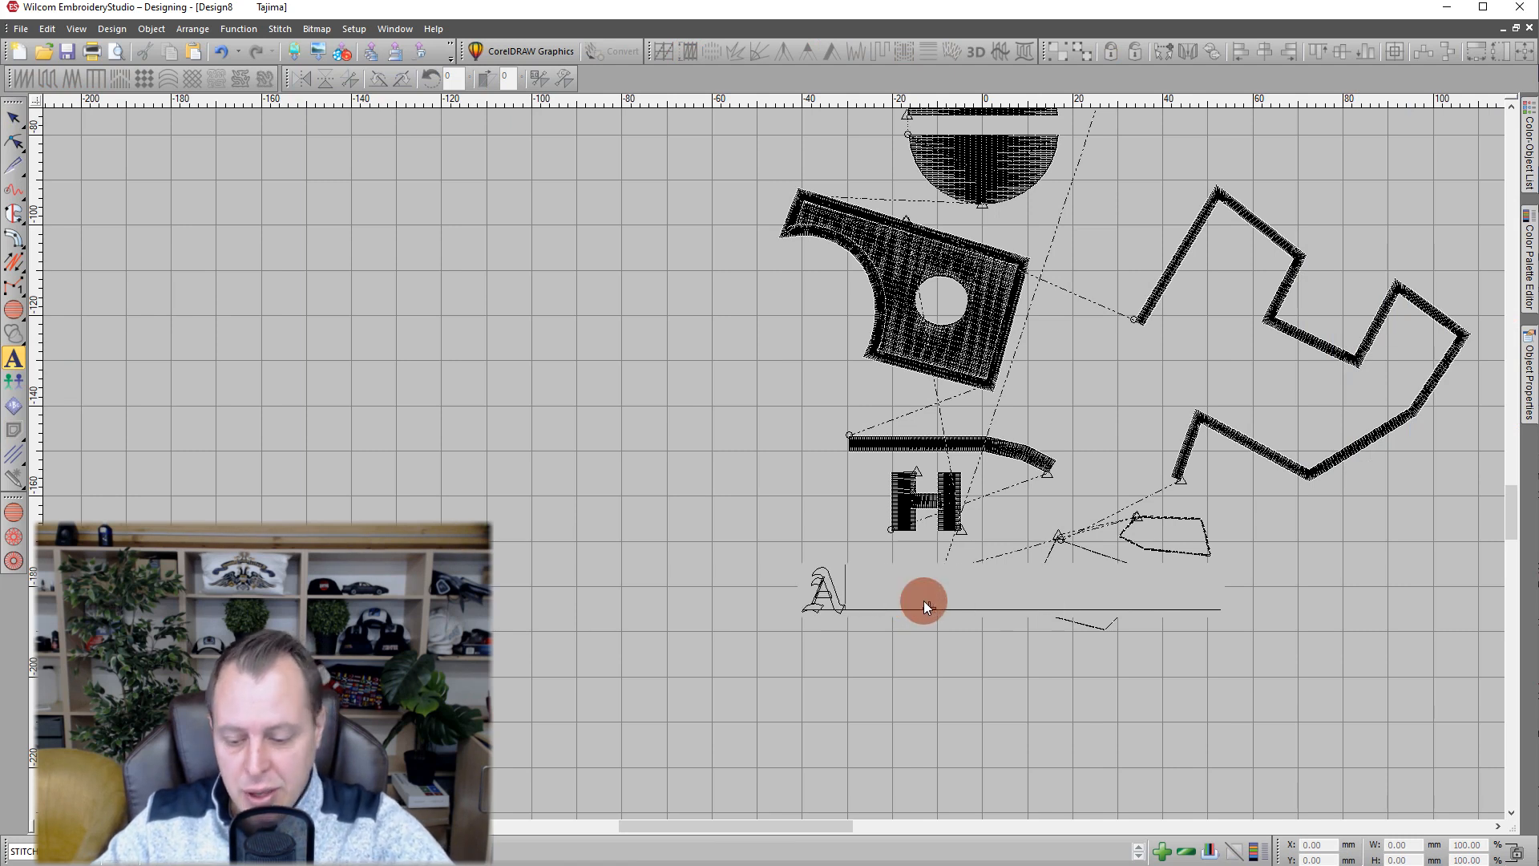
text(hr)
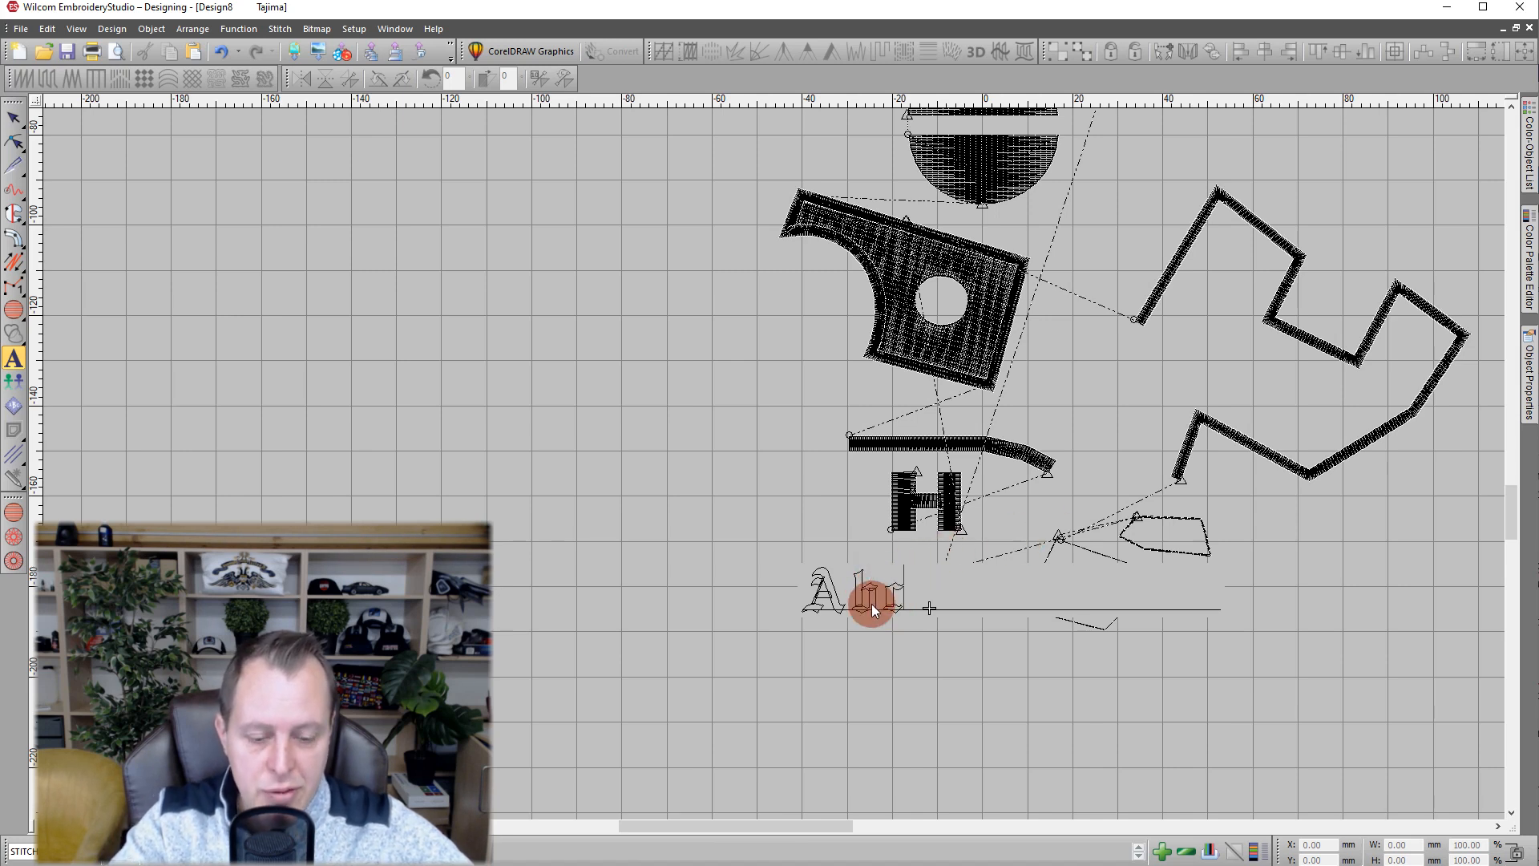
key(Return)
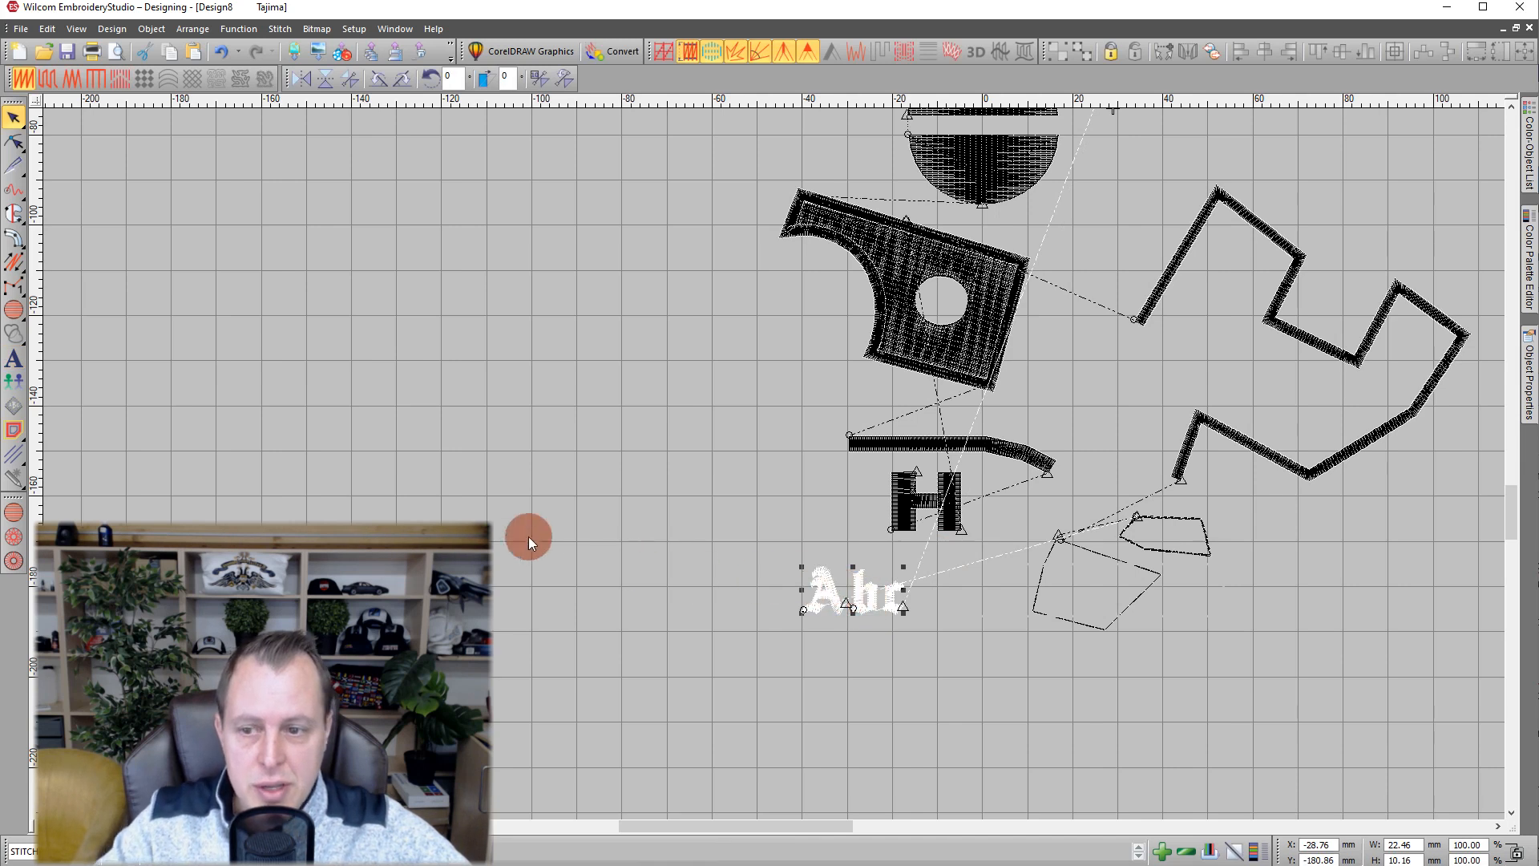
key(Escape)
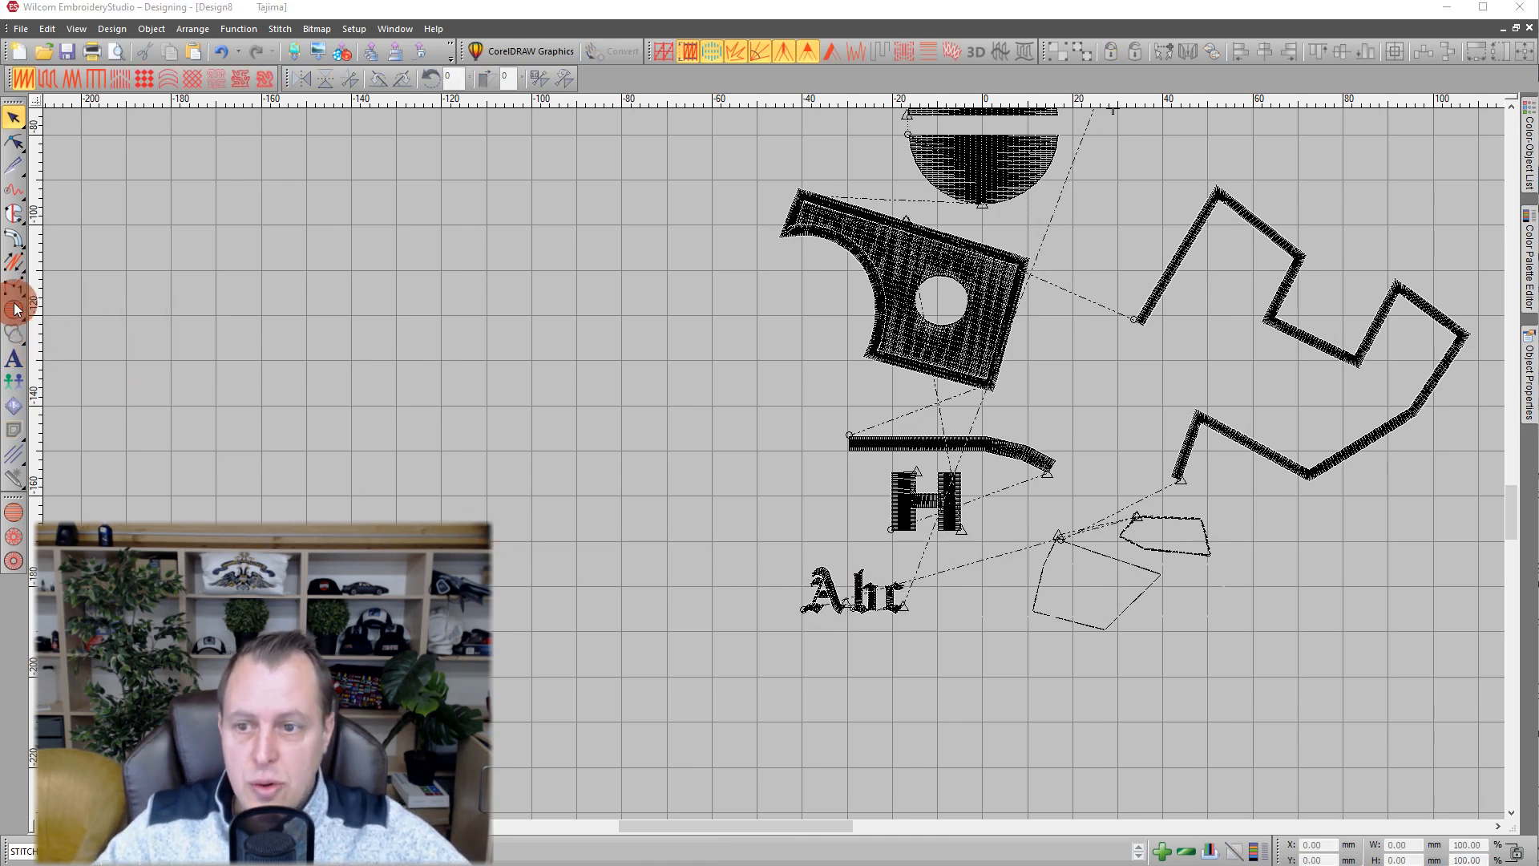
Create a Run outline and an Input C offset with 0.40 mm spacing around the upper half circle, keeping the original object.
scroll(971, 192, up, 2)
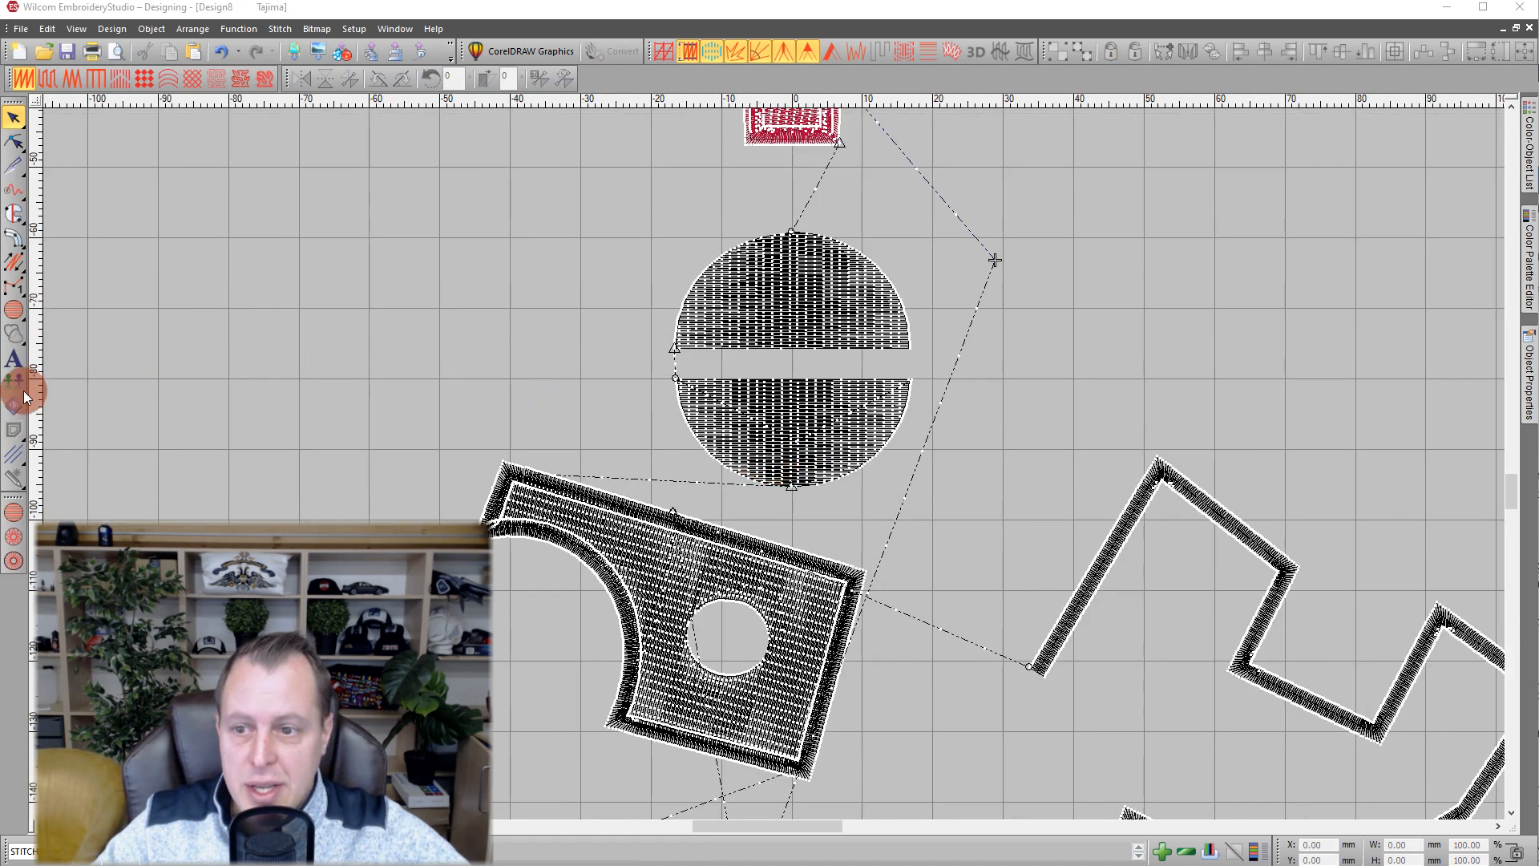
click(697, 327)
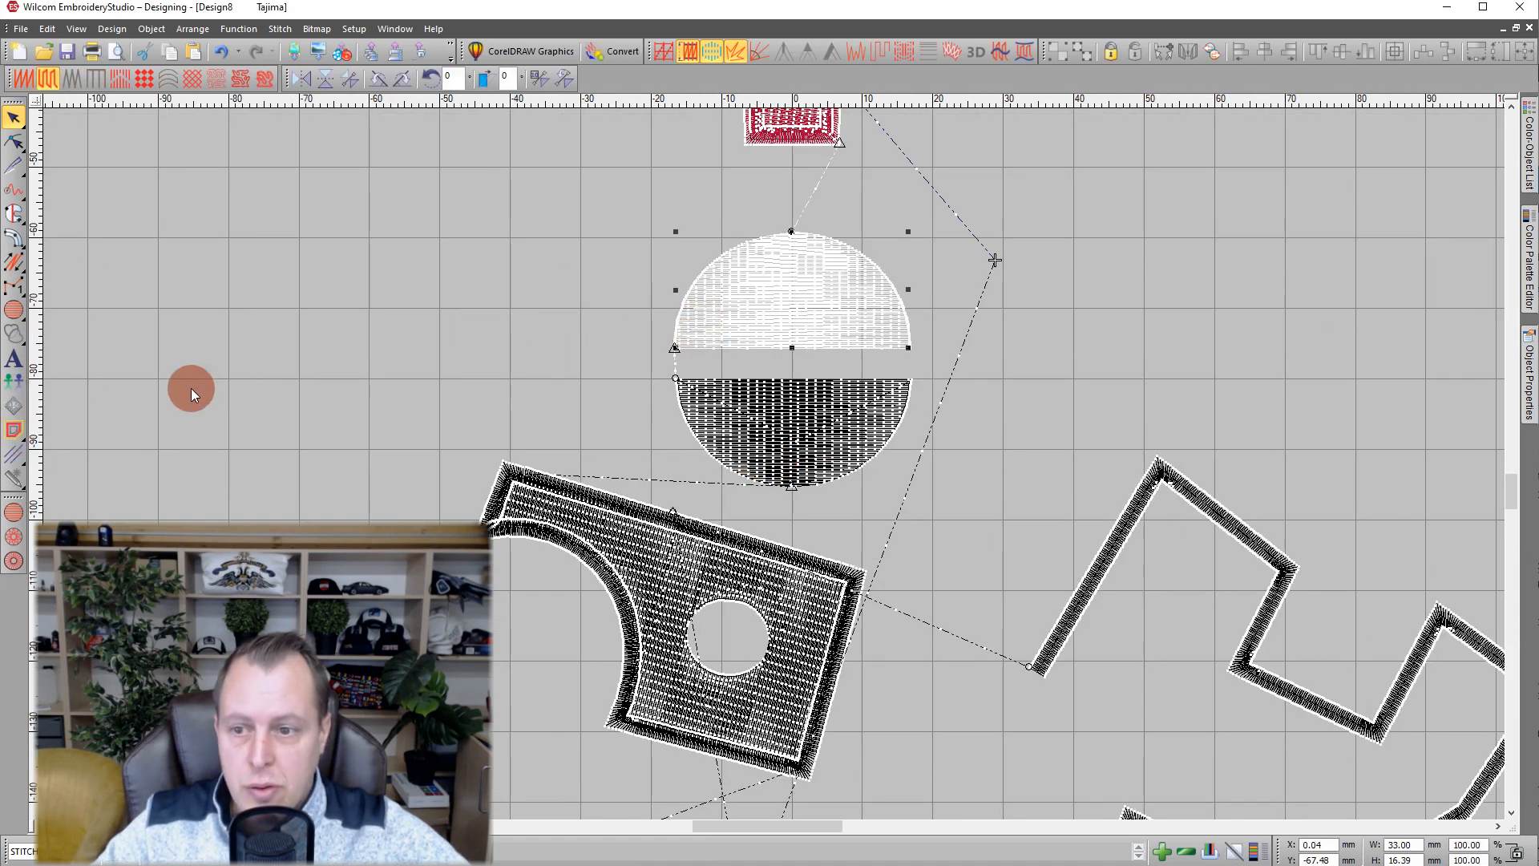
click(14, 431)
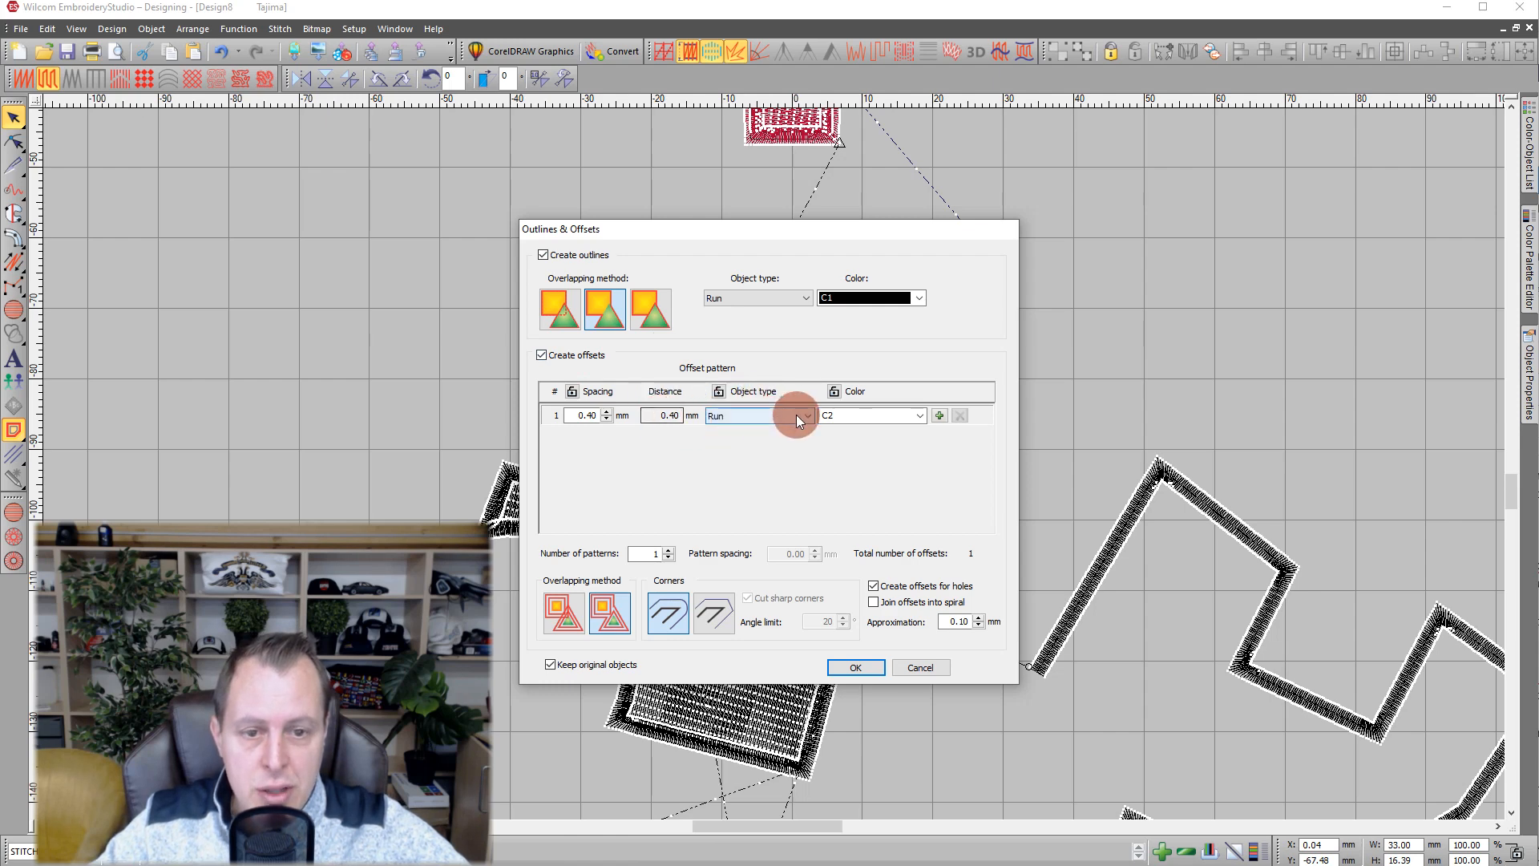
click(755, 418)
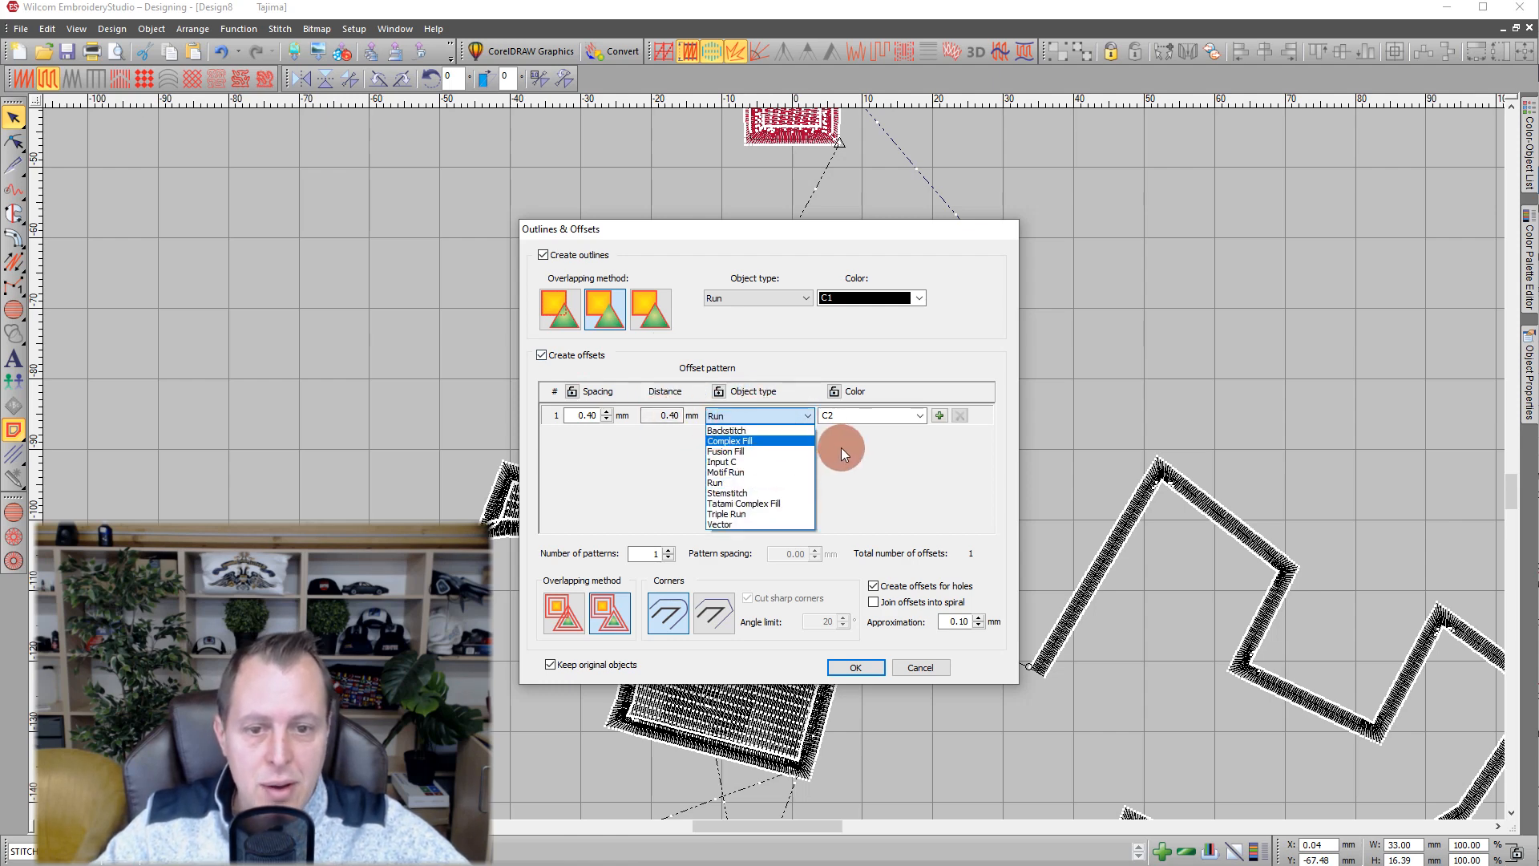
click(750, 462)
click(581, 414)
drag(581, 414, 598, 419)
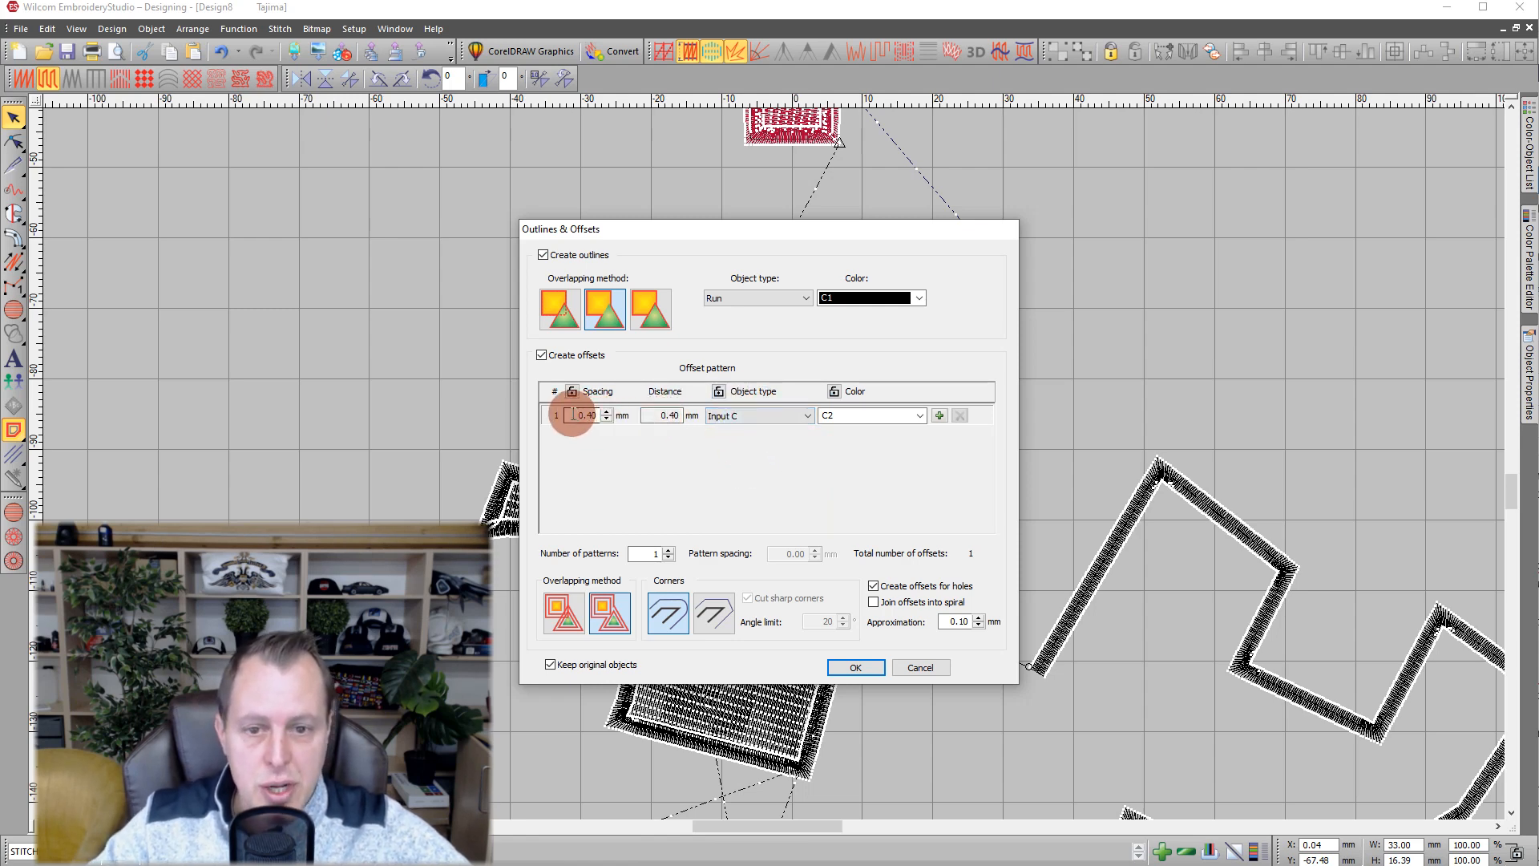
click(851, 669)
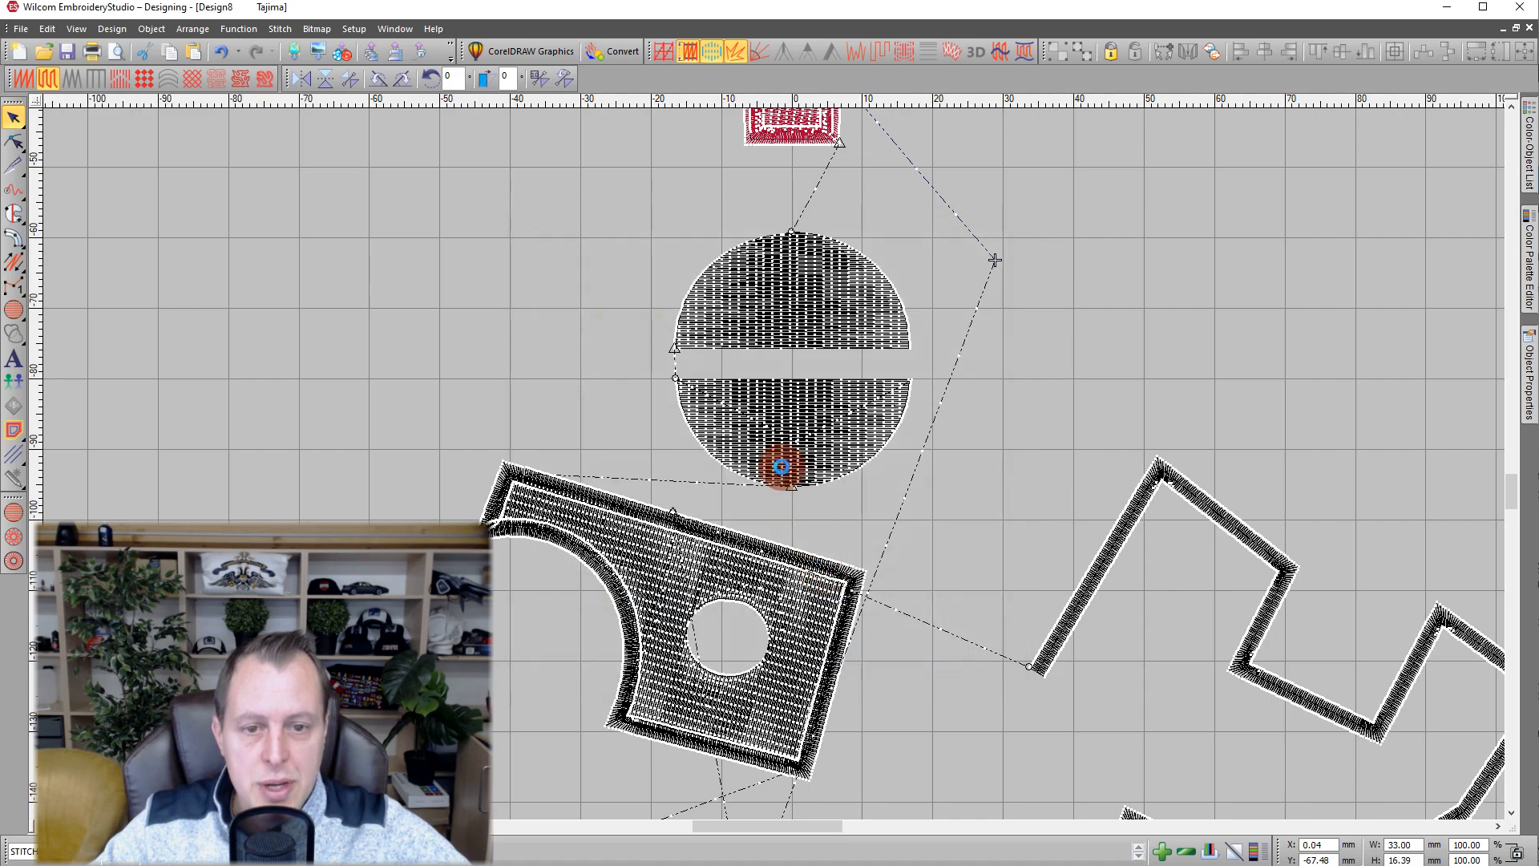
key(Escape)
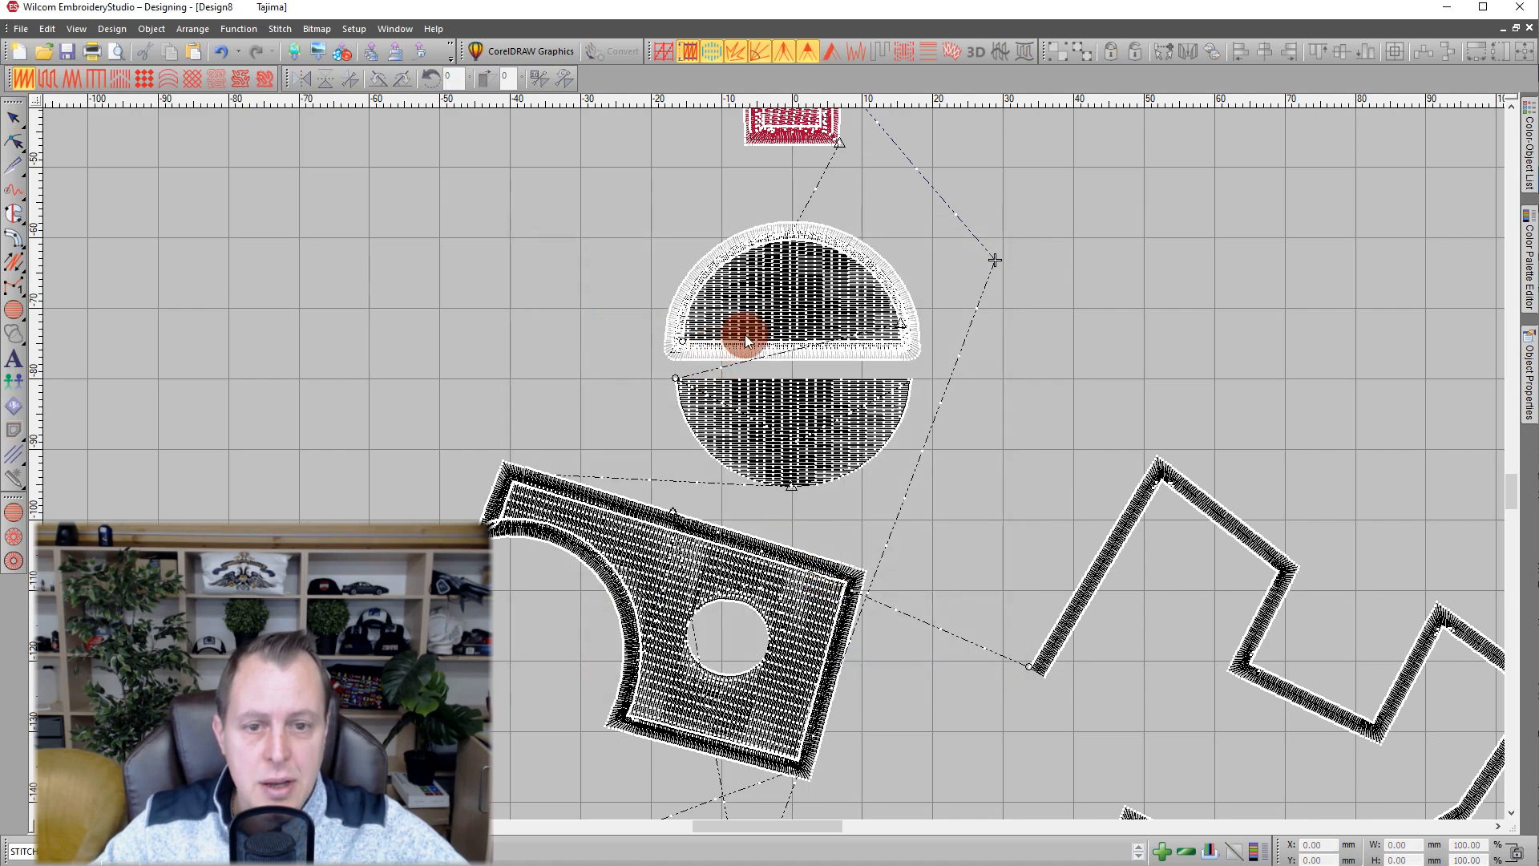
Reshape the half circle's new offset border by moving its left-side nodes about 0.7 mm inward, and leave it deselected.
scroll(773, 464, up, 3)
click(756, 418)
click(674, 498)
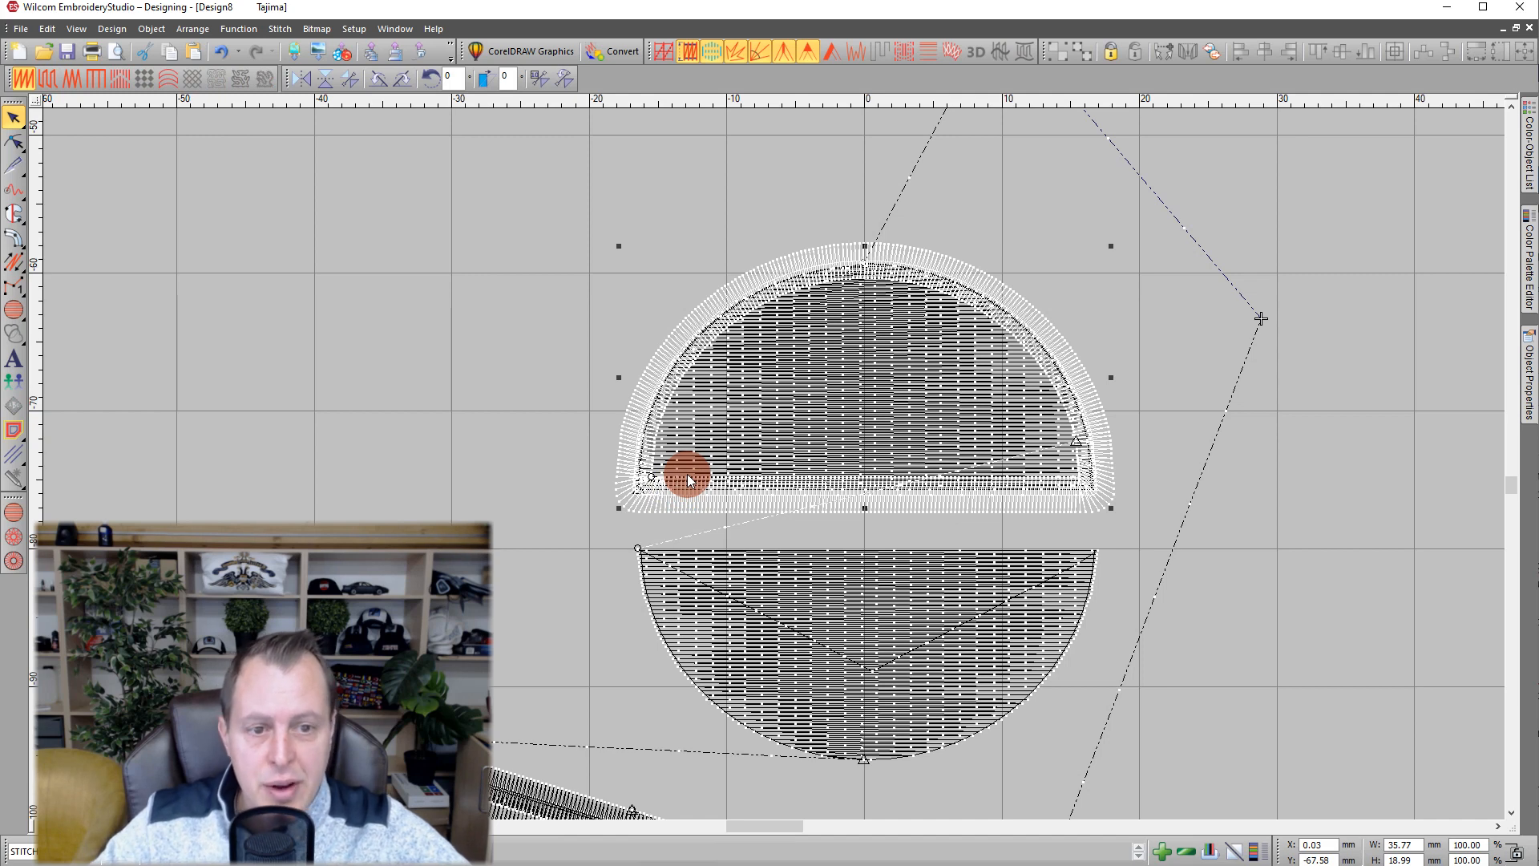
click(14, 142)
scroll(740, 468, up, 2)
drag(550, 335, 702, 545)
drag(612, 412, 626, 407)
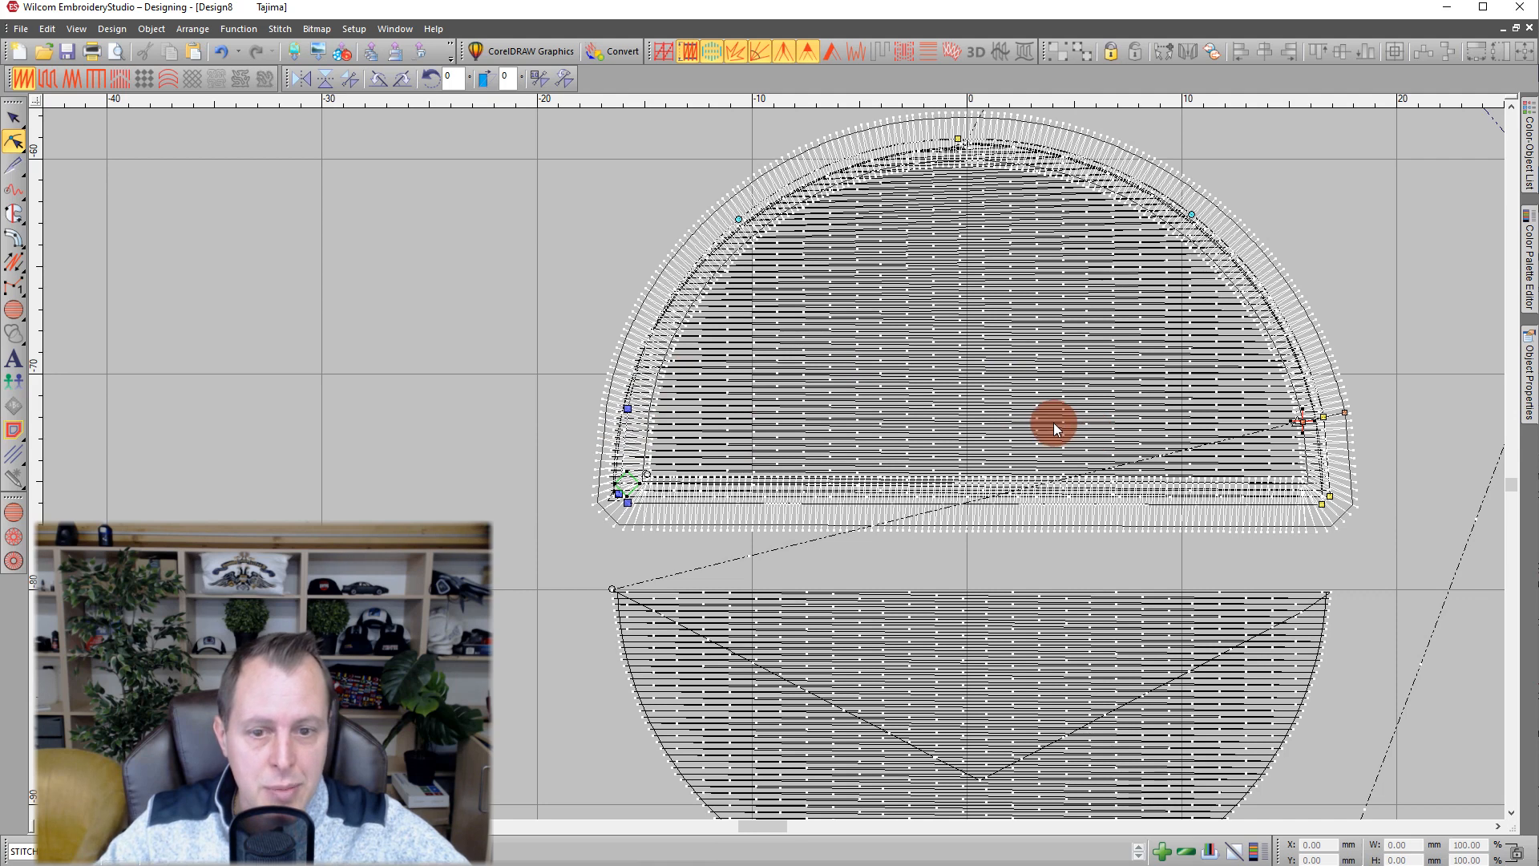
scroll(998, 446, down, 2)
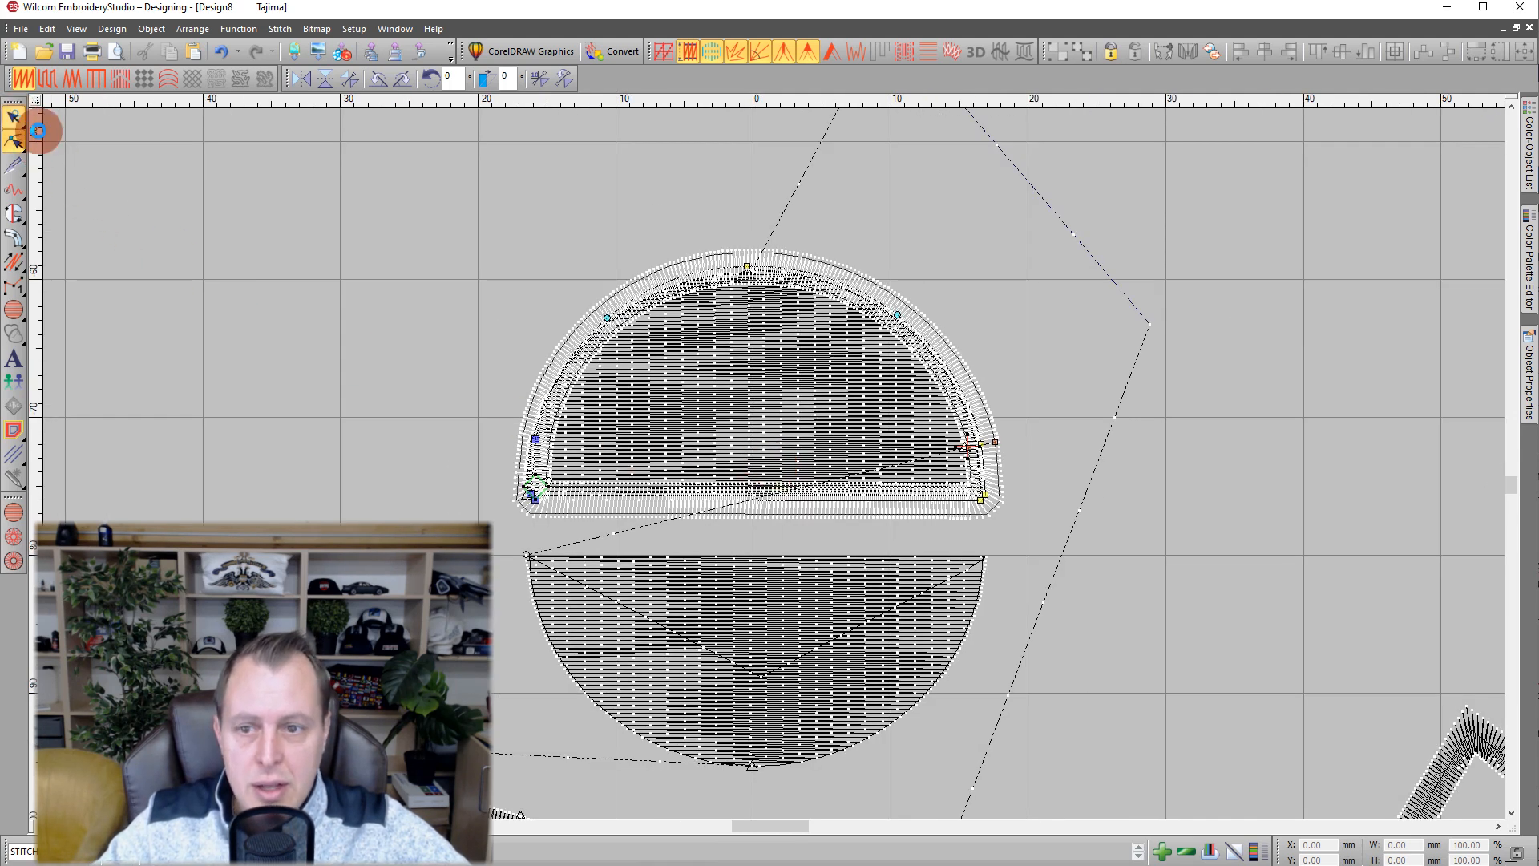
click(14, 115)
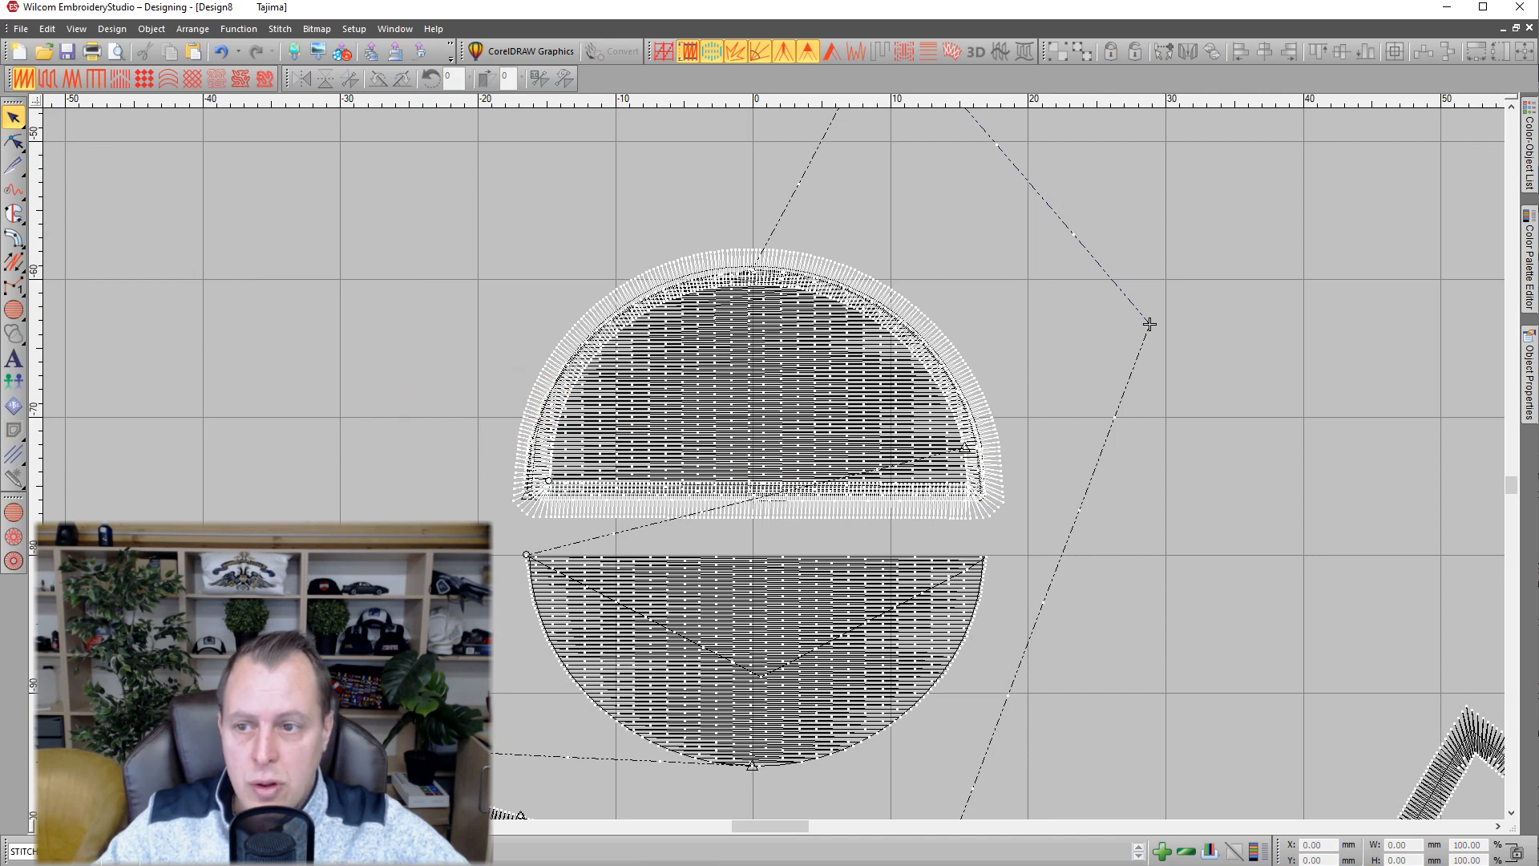